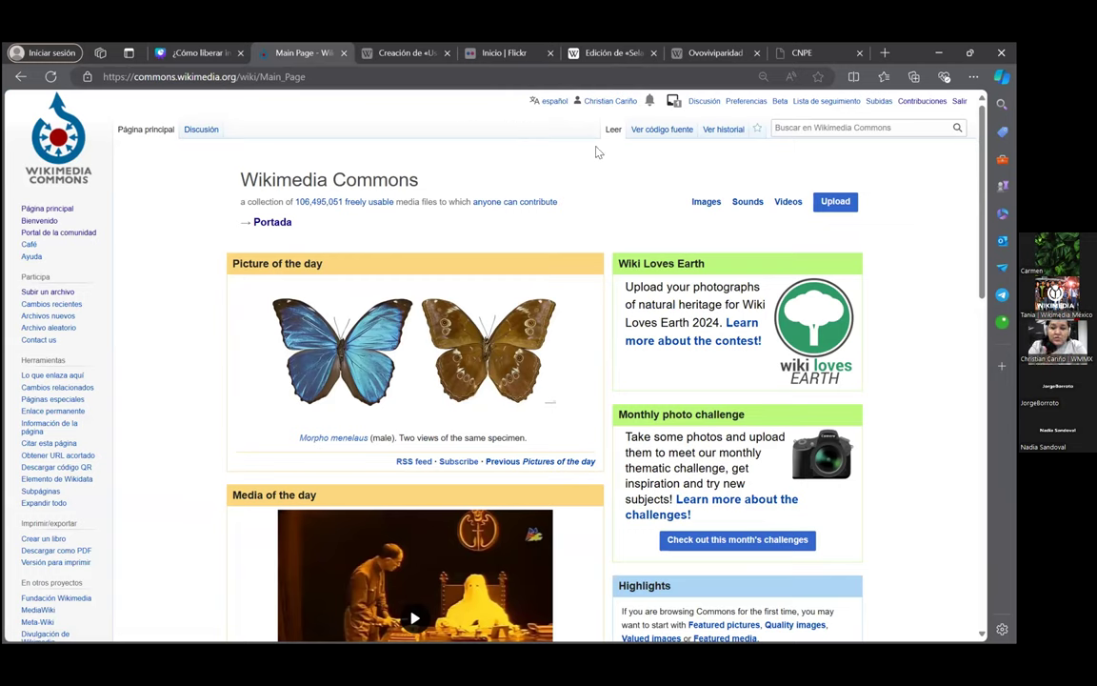
Open the upload wizard from the Spanish version of the Wikimedia Commons main page
left_click(837, 202)
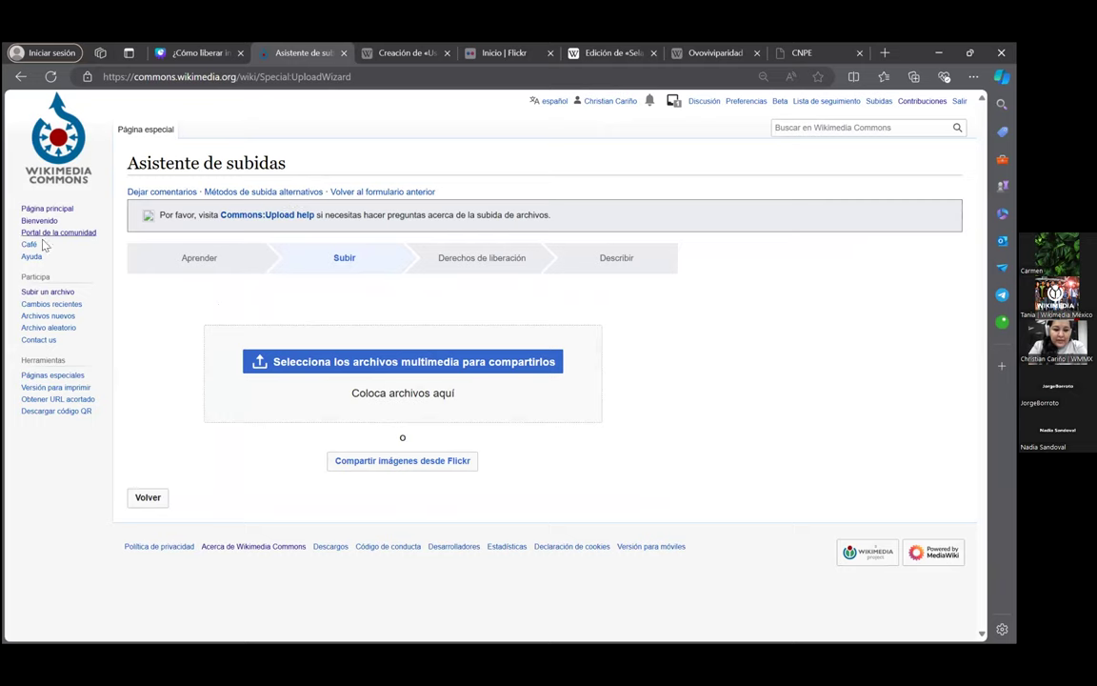
left_click(65, 210)
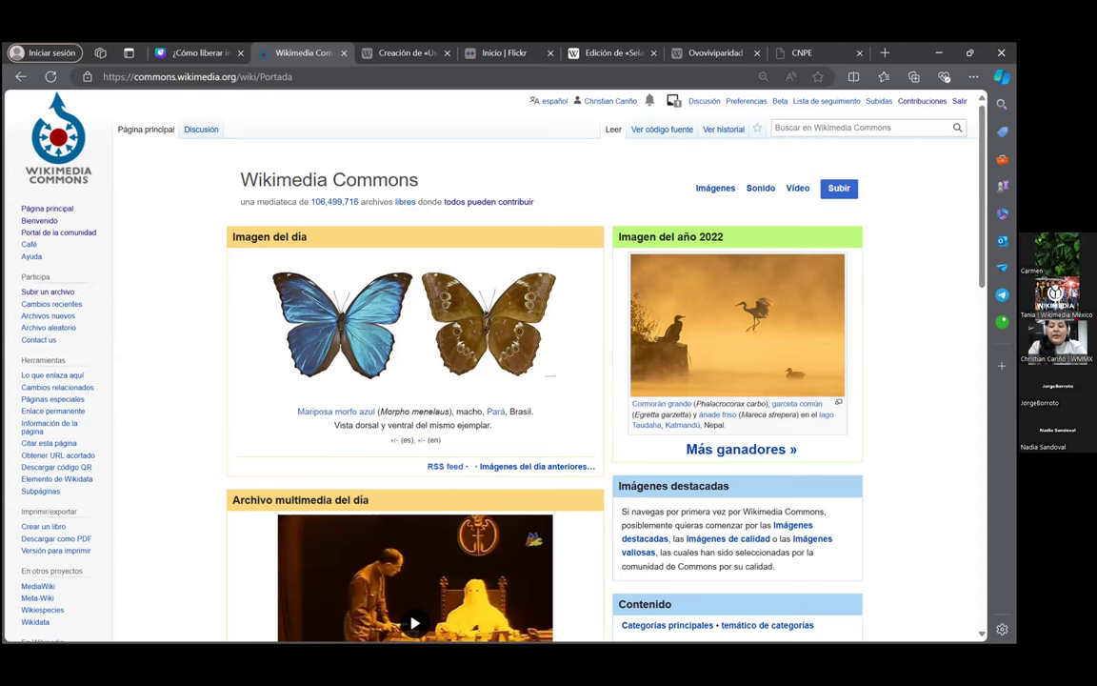
left_click(842, 188)
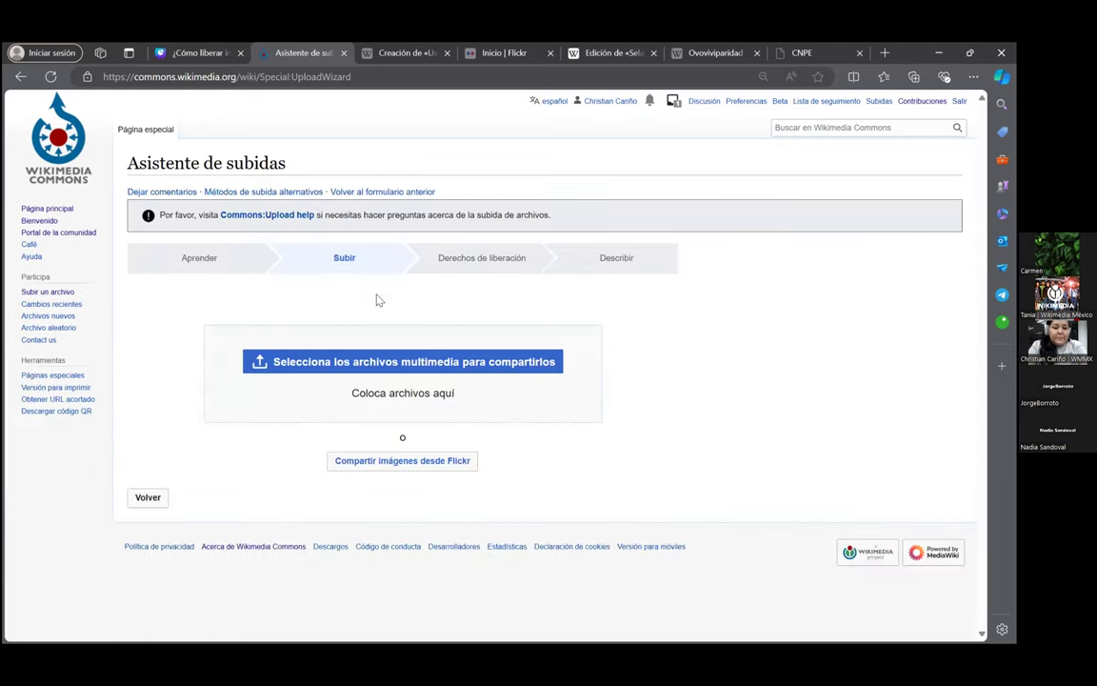
left_click(371, 362)
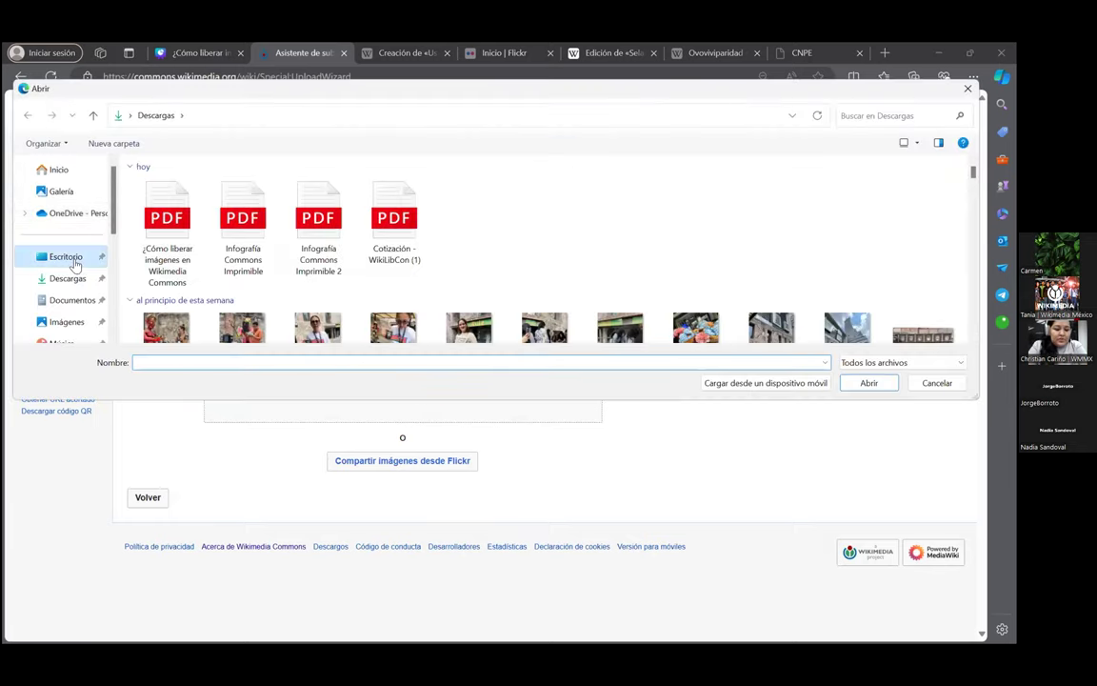
left_click(76, 264)
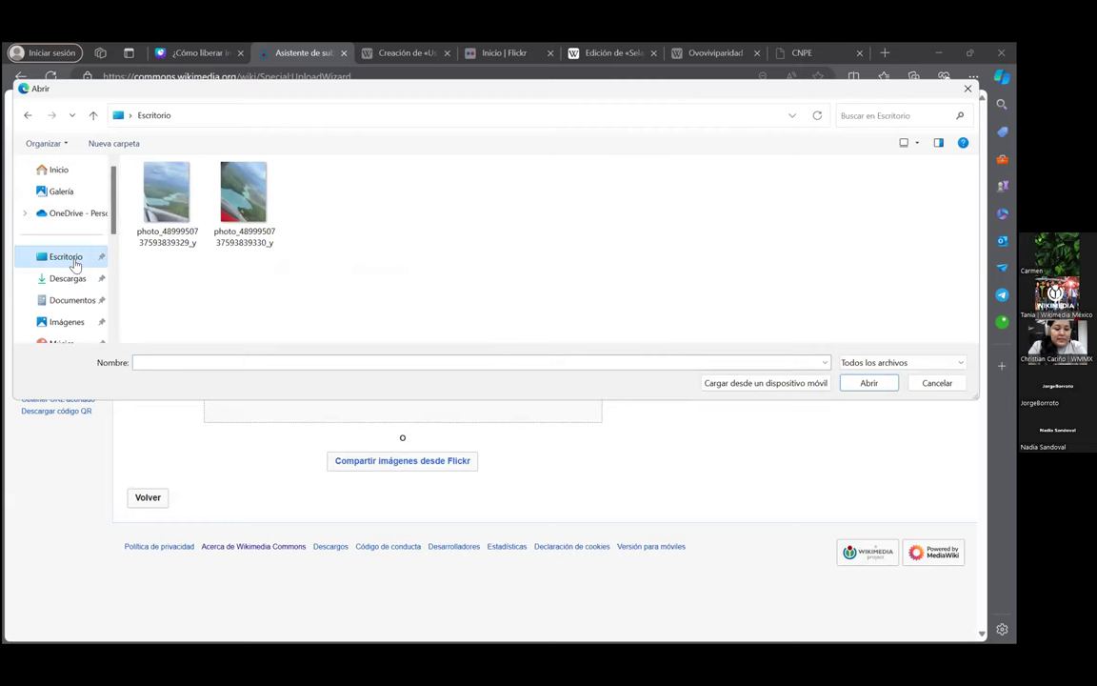
left_click(177, 243)
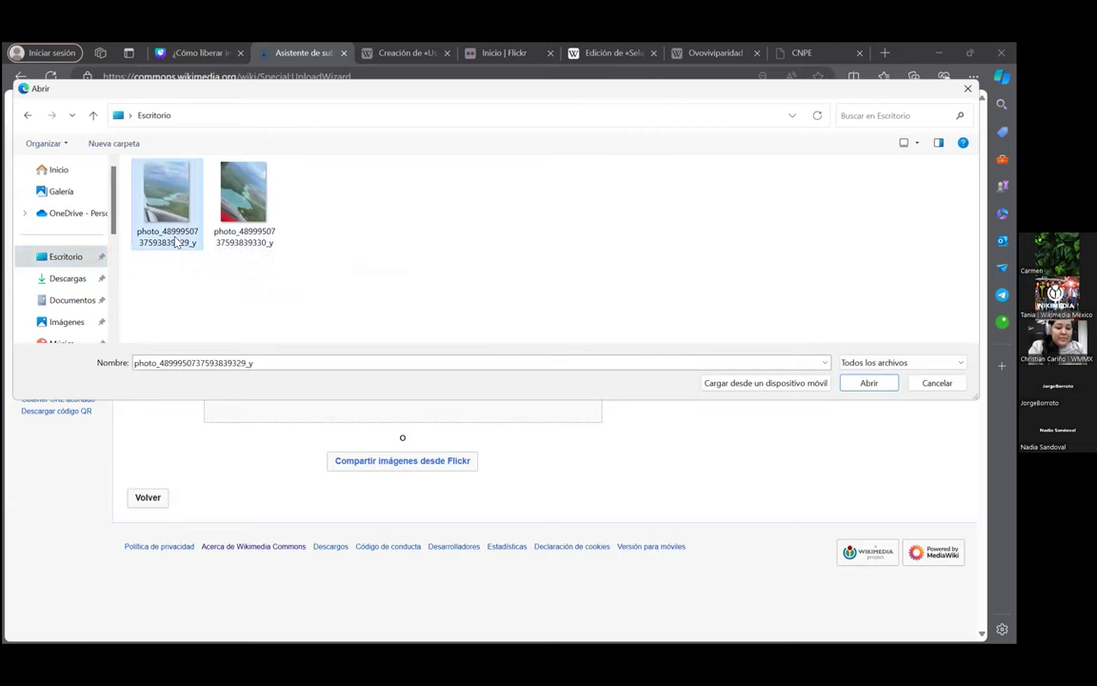
double_click(176, 242)
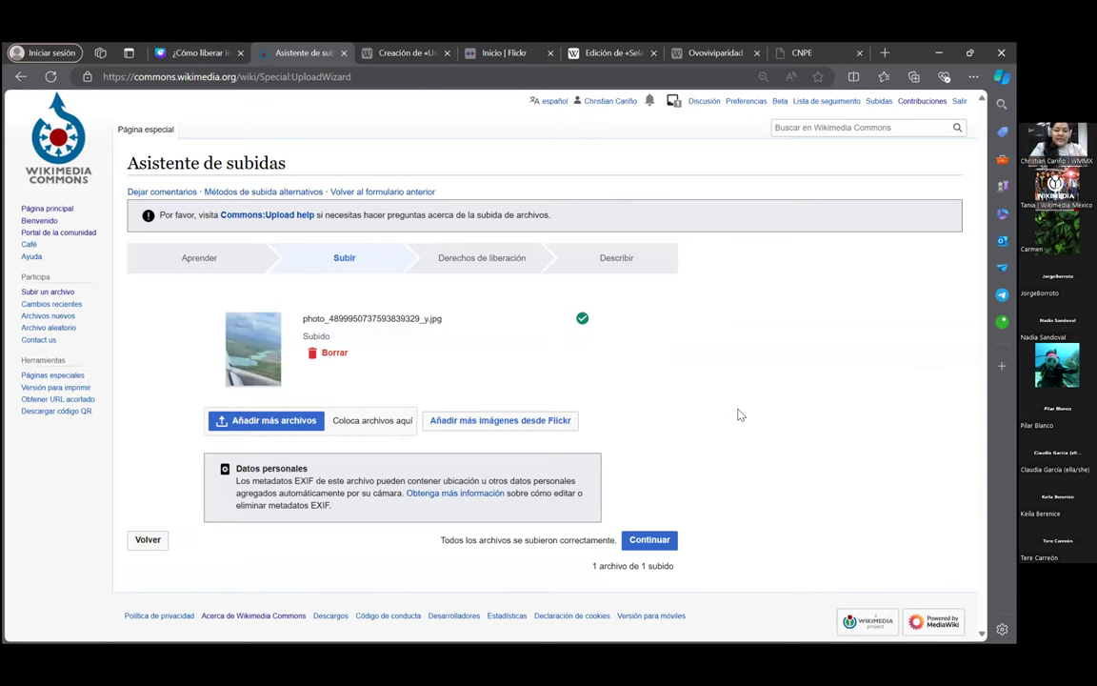
left_click(647, 540)
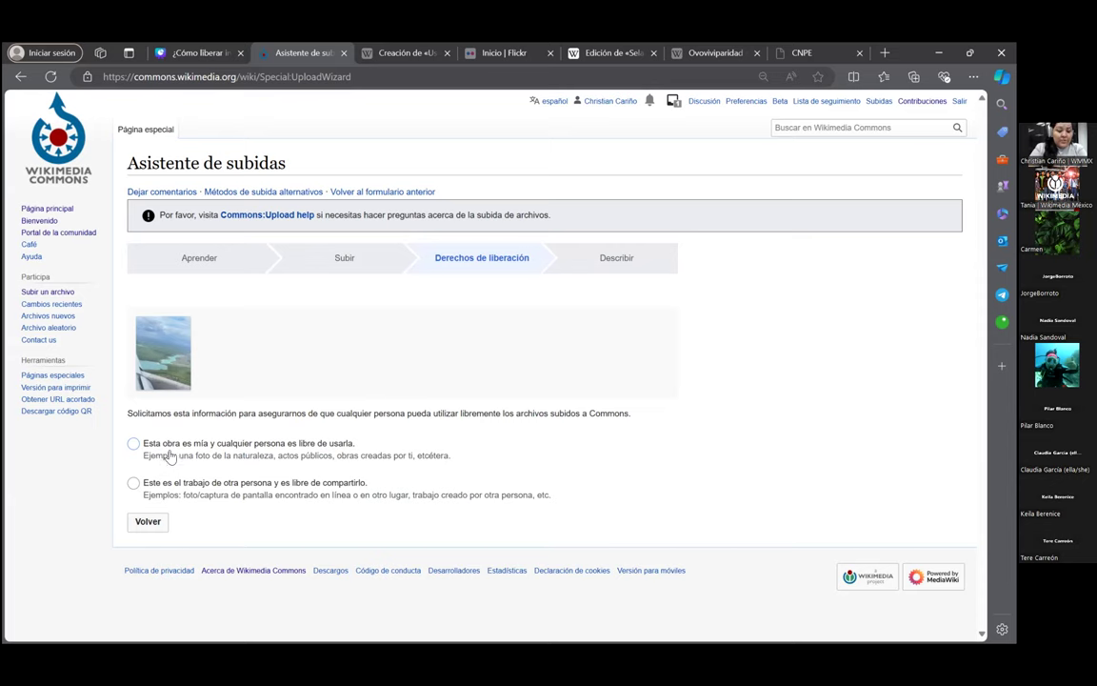
Declare the photo as your own work, free for anyone to use, and of your own property or authorship
left_click(131, 447)
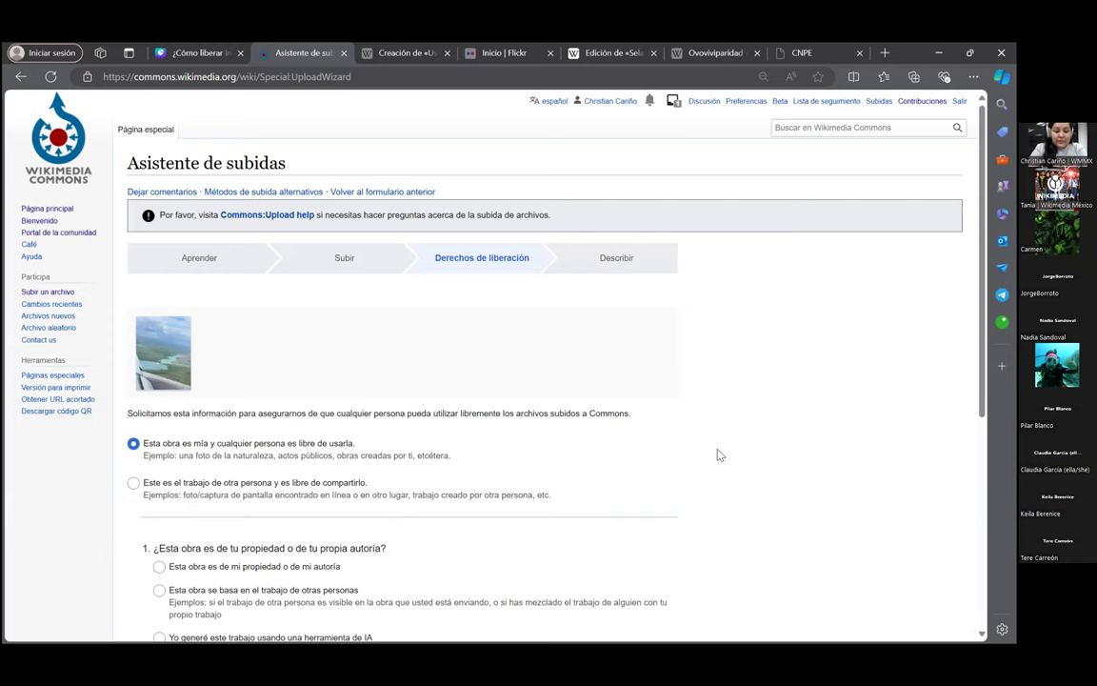
scroll(719, 453, "down", 3)
scroll(719, 454, "down", 3)
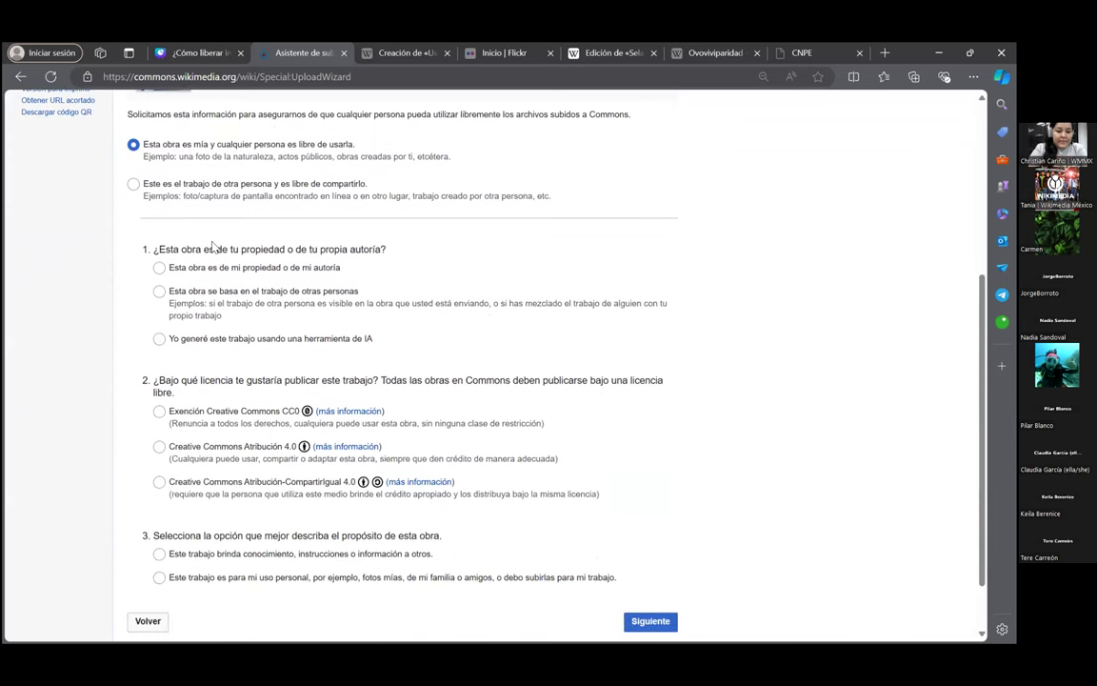
left_click(159, 268)
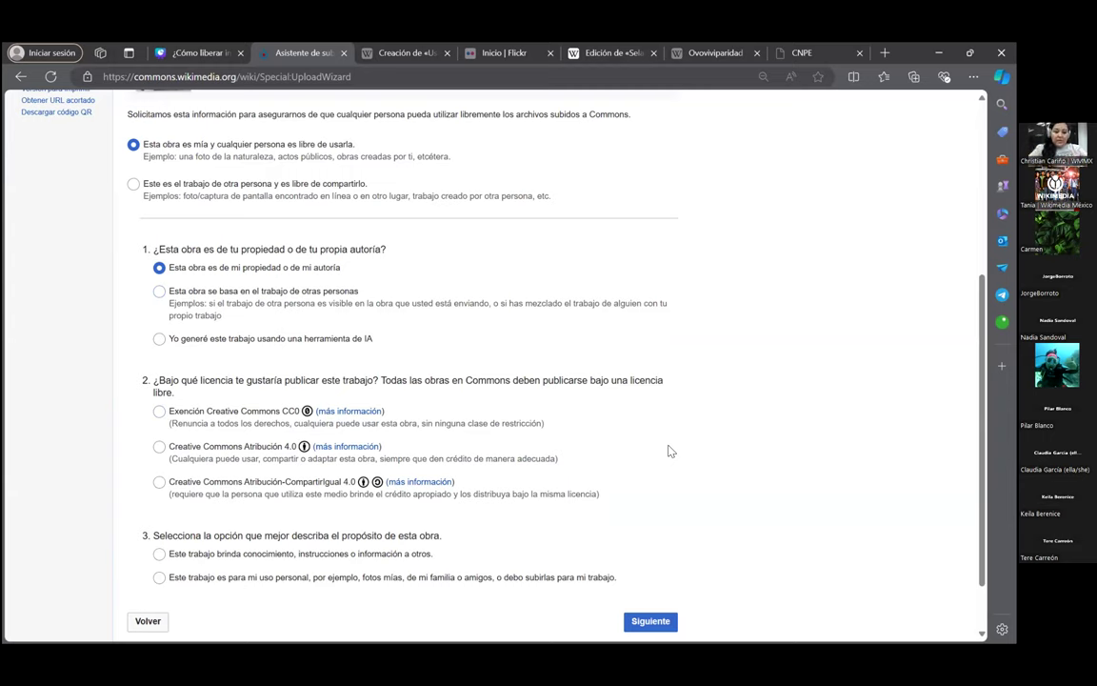
Go through the licence options for the photo and settle on Creative Commons Atribución 4.0
left_click(159, 412)
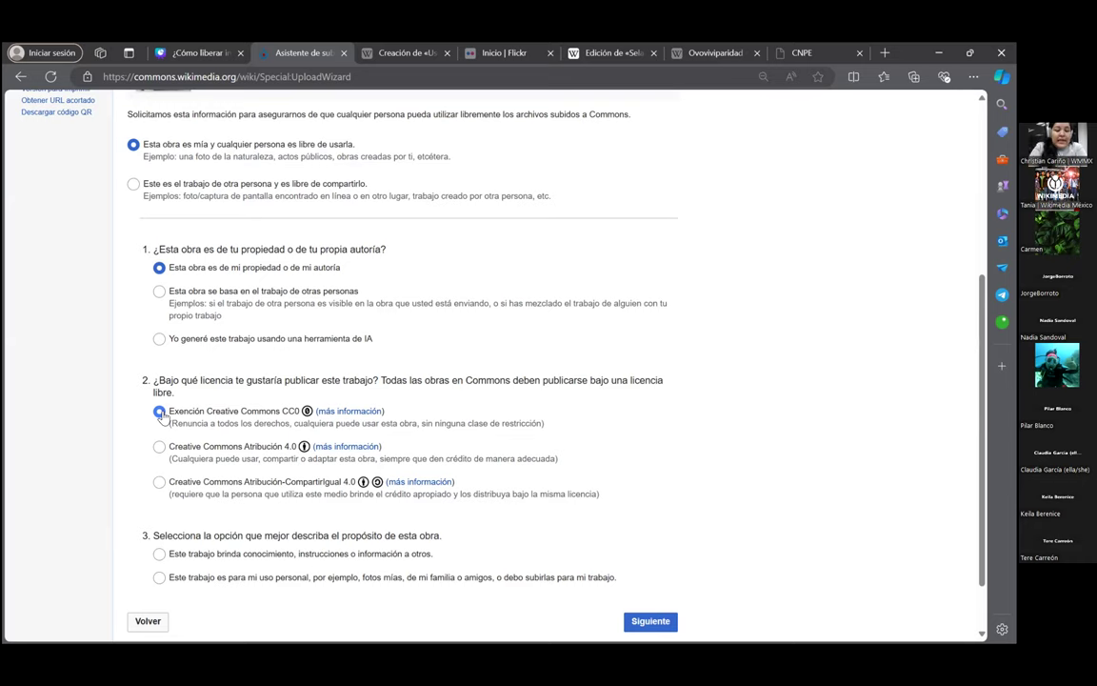
left_click(158, 448)
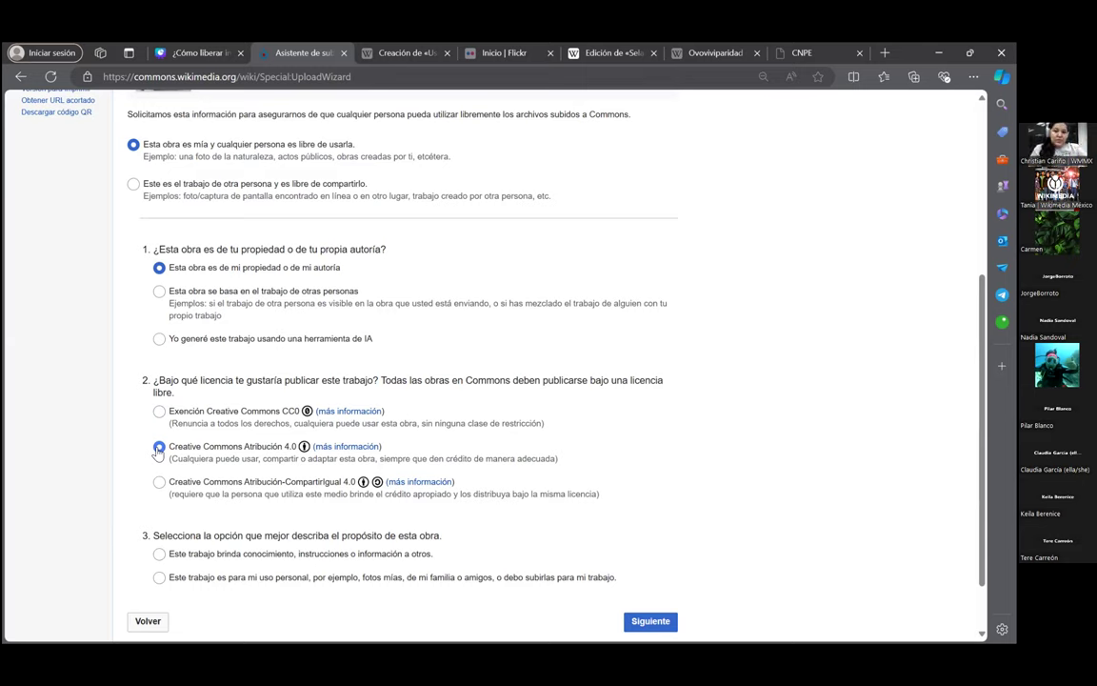
left_click(159, 447)
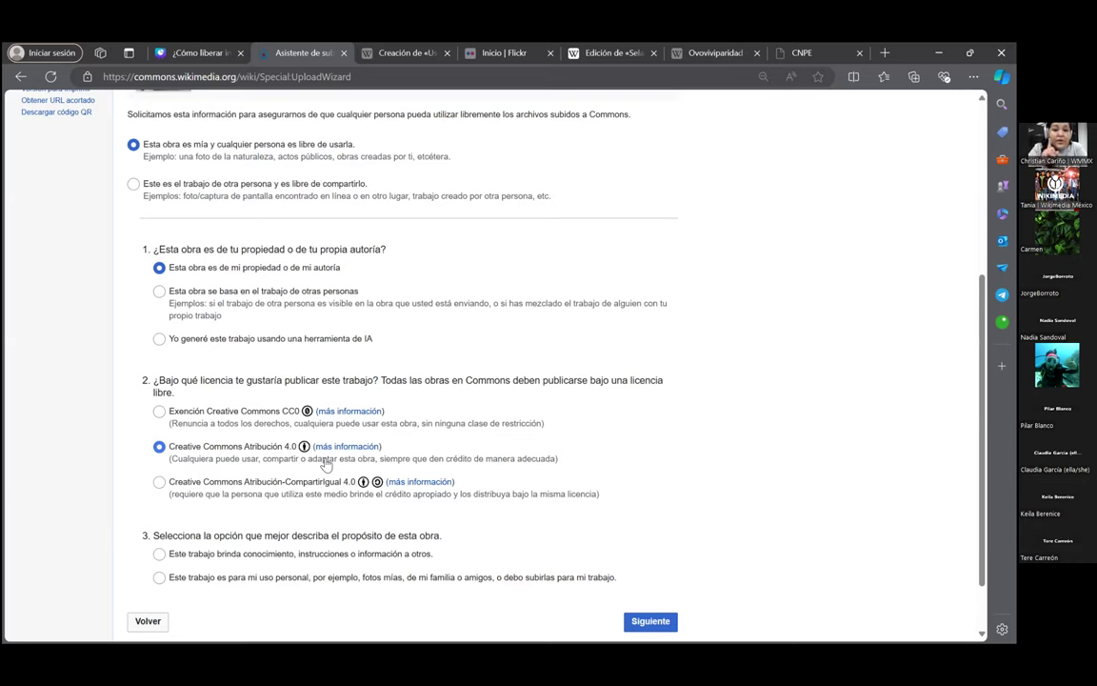
left_click(159, 483)
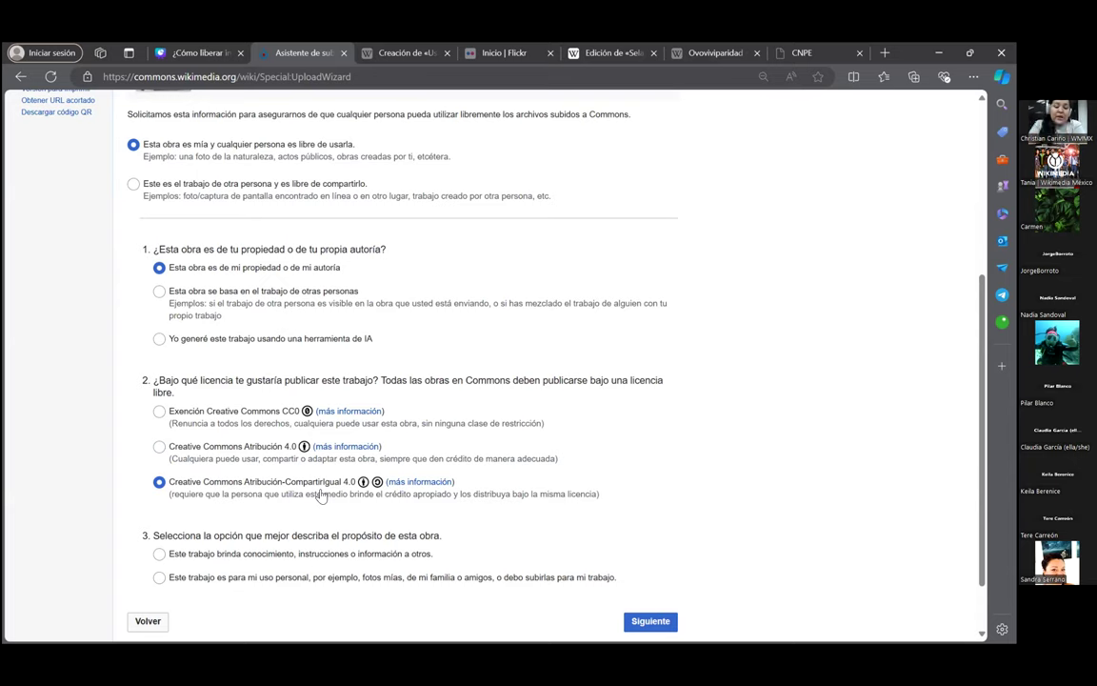
left_click(159, 447)
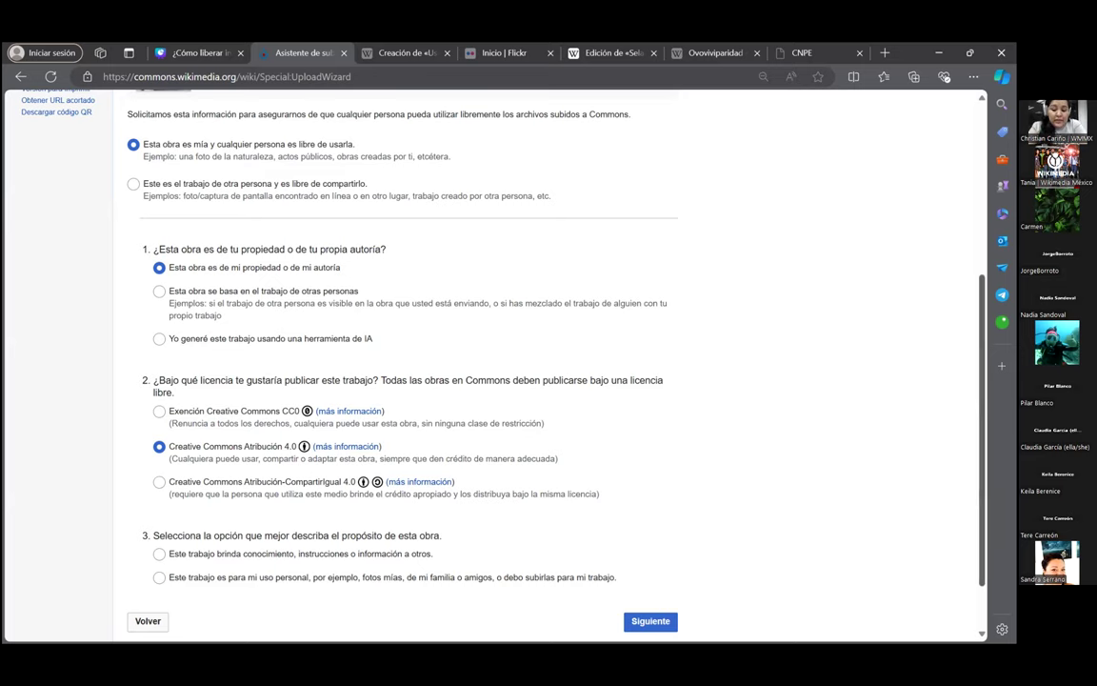
State that the work provides knowledge, instructions or information to others, and continue to the description stage
scroll(345, 439, "down", 2)
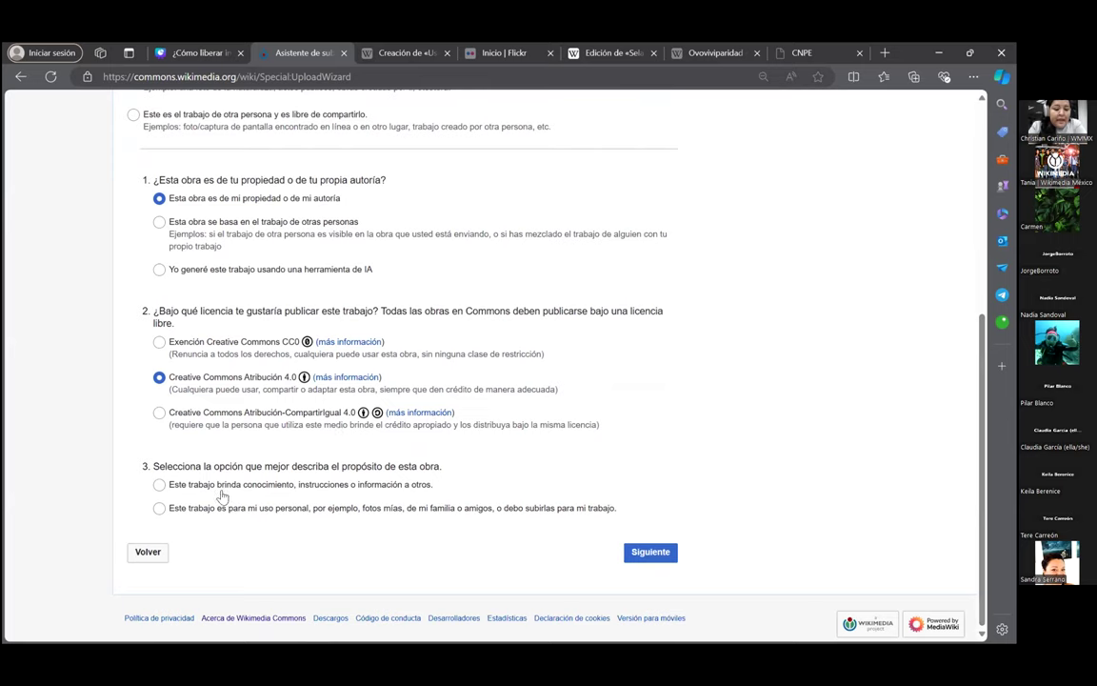
left_click(160, 486)
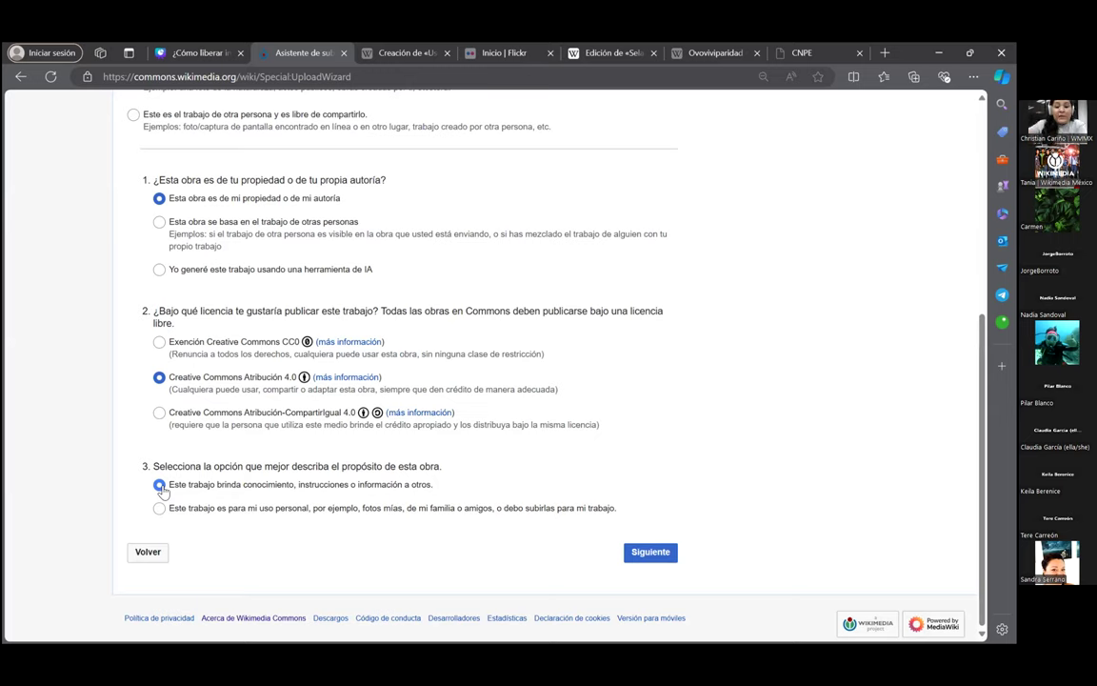
left_click(646, 557)
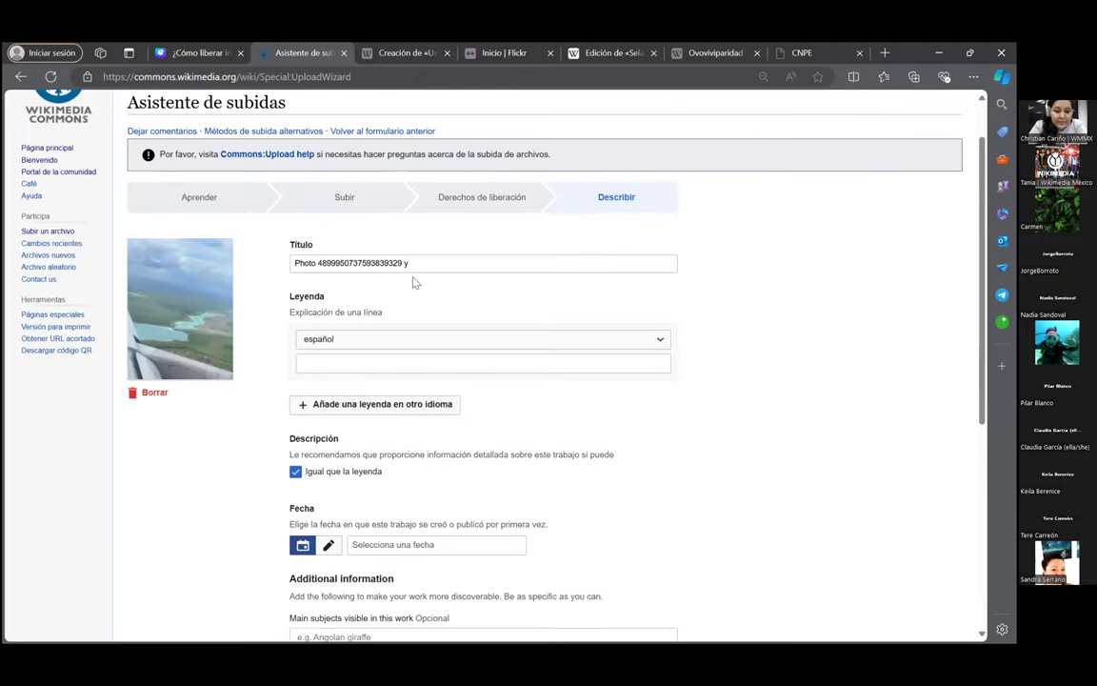
Replace the photo's default title with "Vista de la Laguna de Bacalar"
left_click_drag(415, 263, 292, 253)
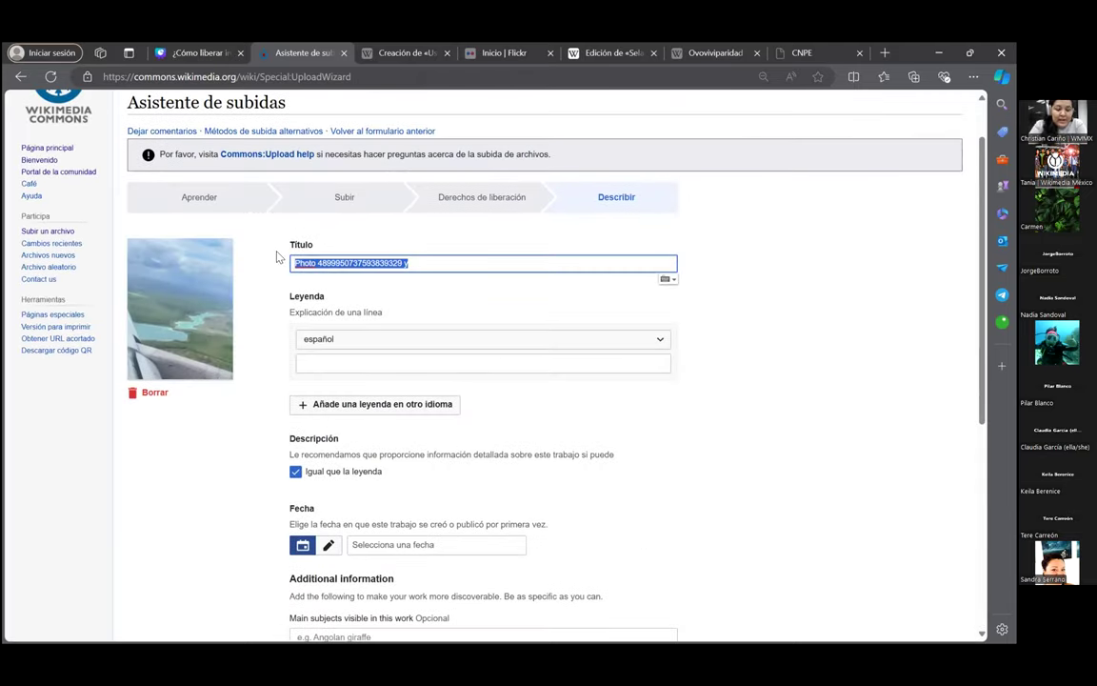
key("BackSpace")
type("Vista de la Laguna de Bacalar desde")
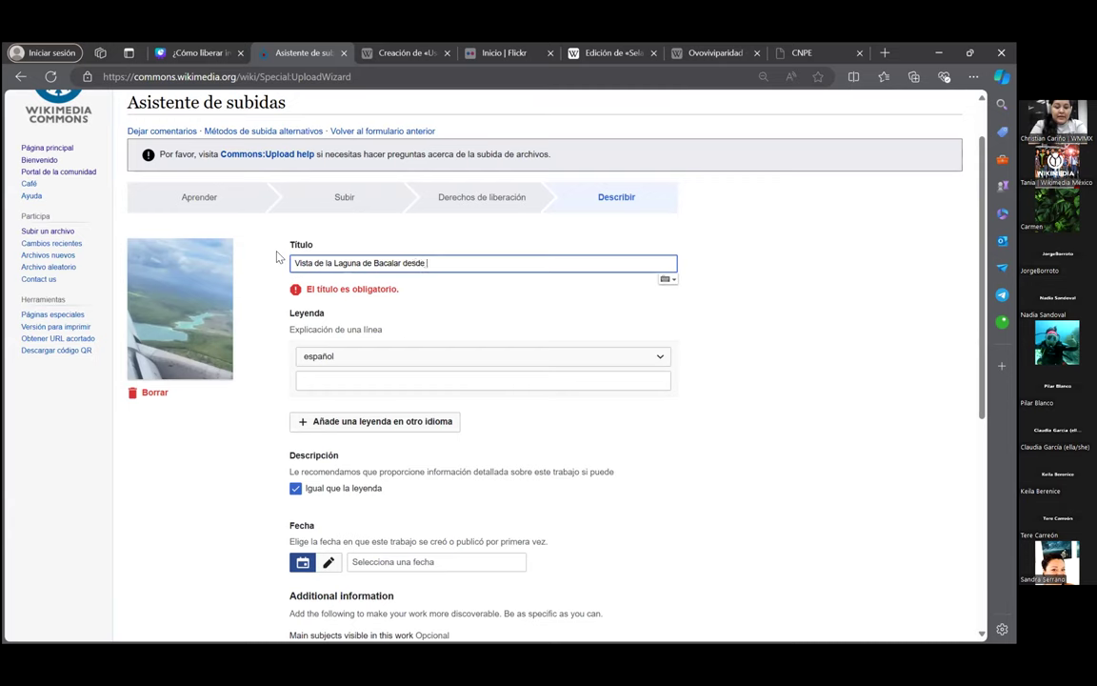
key("BackSpace")
key("BackSpace")
key("BackSpace")
key("BackSpace")
key("BackSpace")
key("BackSpace")
key("BackSpace")
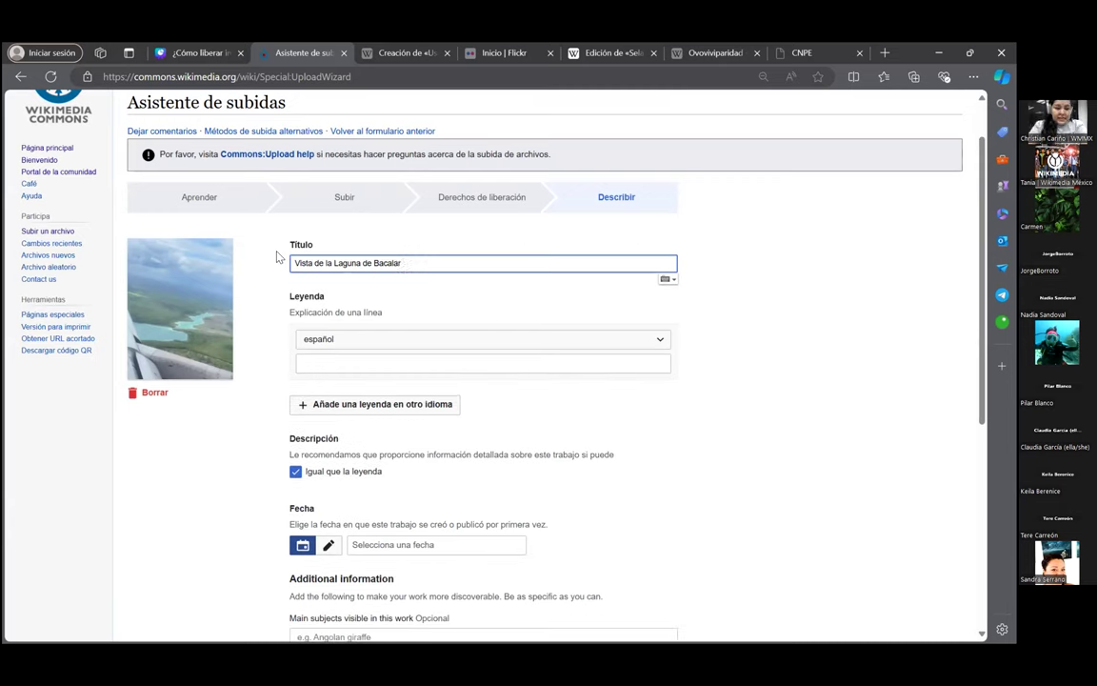
Insert "aérea" after "Vista" so the title reads "Vista aérea de la Laguna de Bacalar"
left_click(316, 264)
type("aérea")
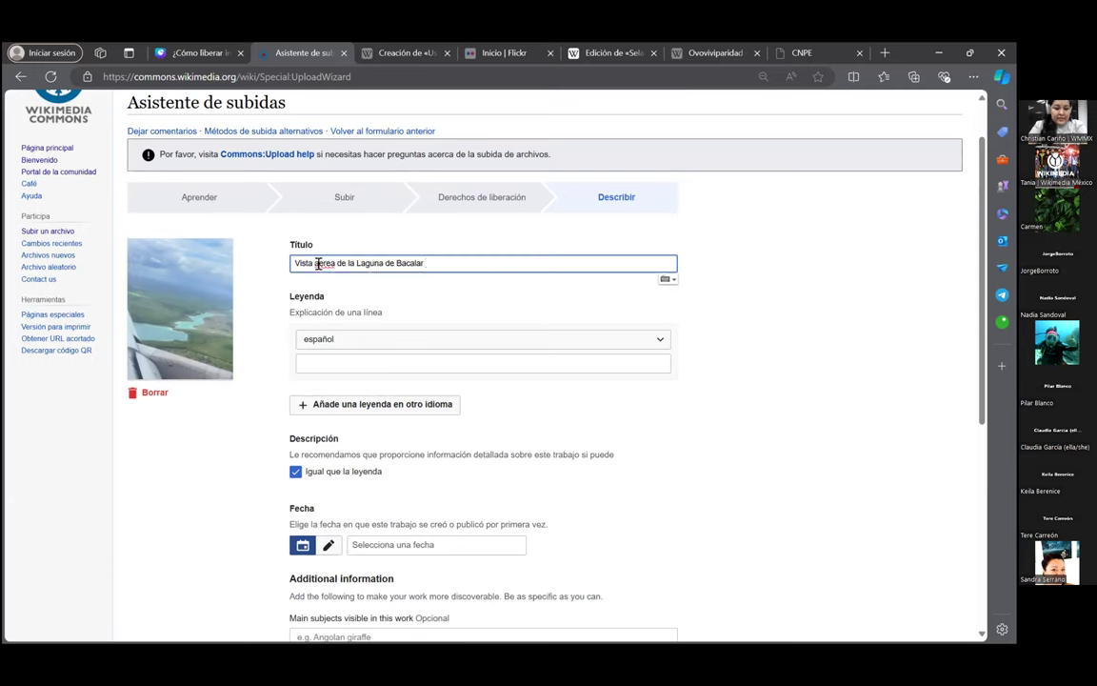
left_click(319, 264)
left_click(324, 264)
left_click(435, 265)
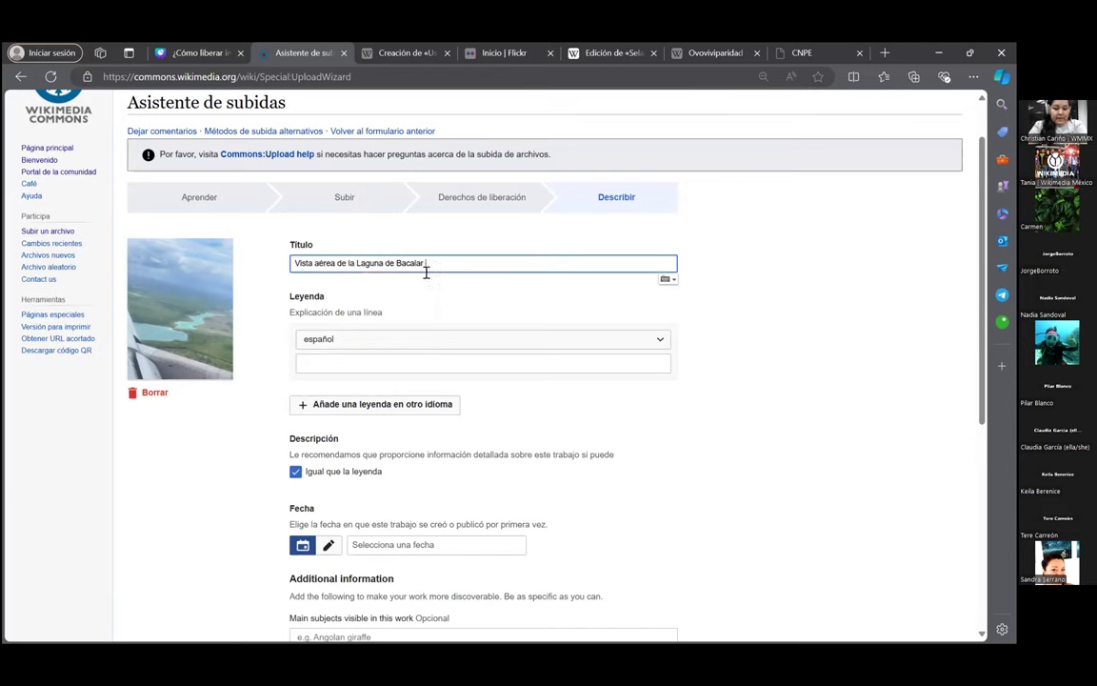
Copy the title "Vista aérea de la Laguna de Bacalar" into the Spanish caption
left_click_drag(426, 265, 238, 283)
right_click(340, 266)
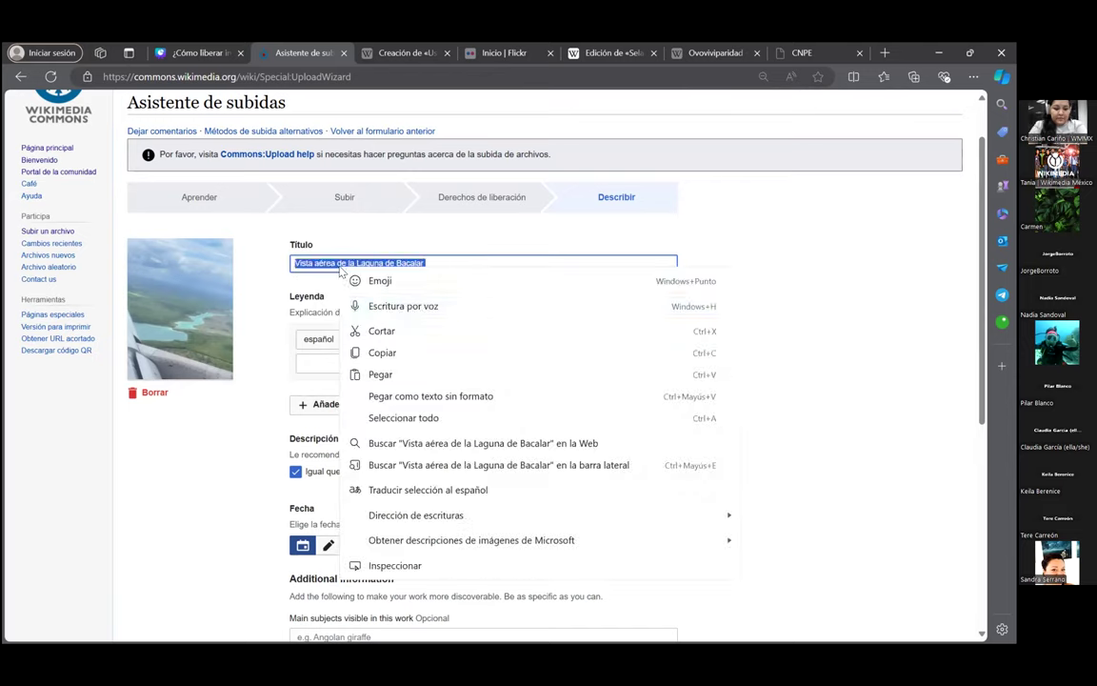
left_click(353, 351)
left_click(352, 362)
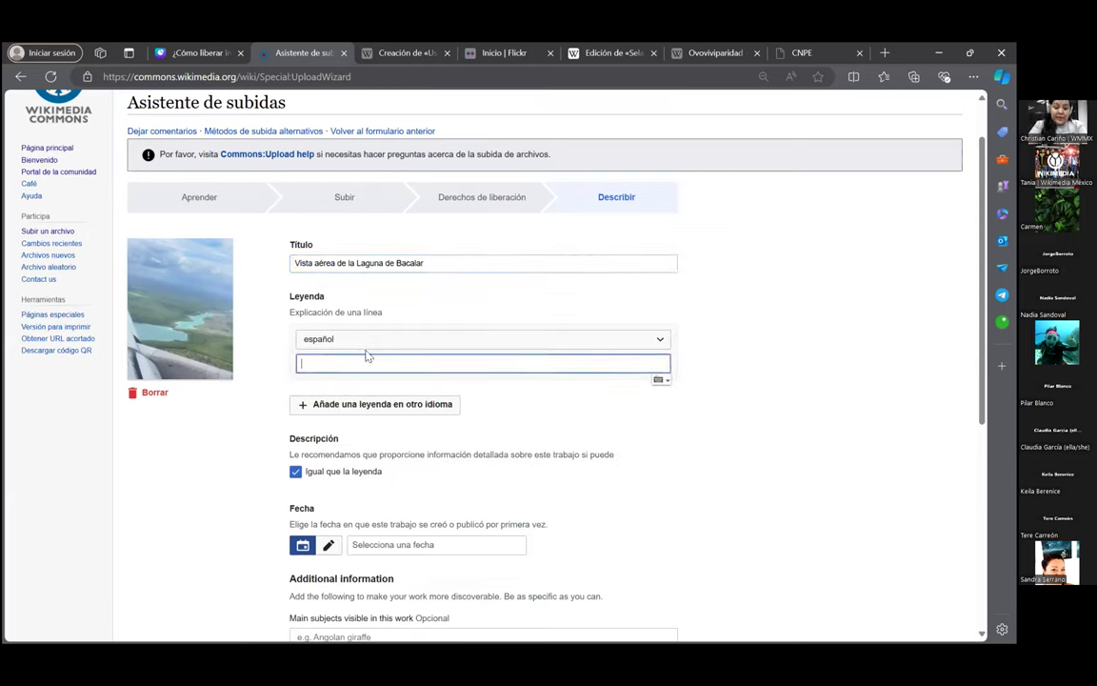
right_click(355, 362)
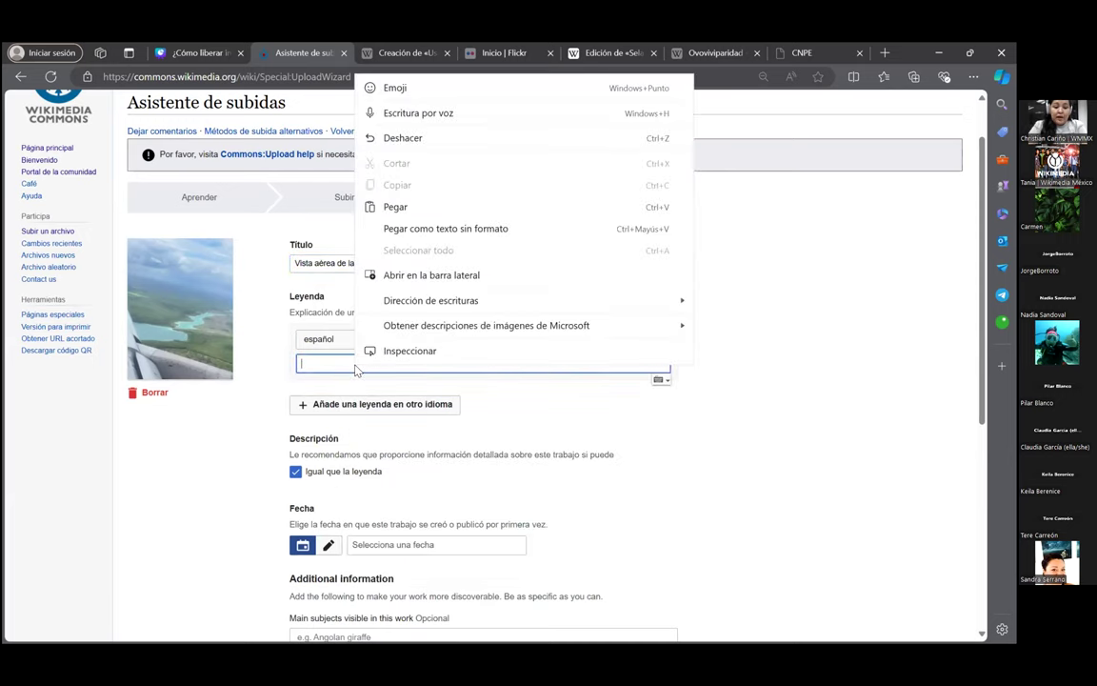
left_click(389, 207)
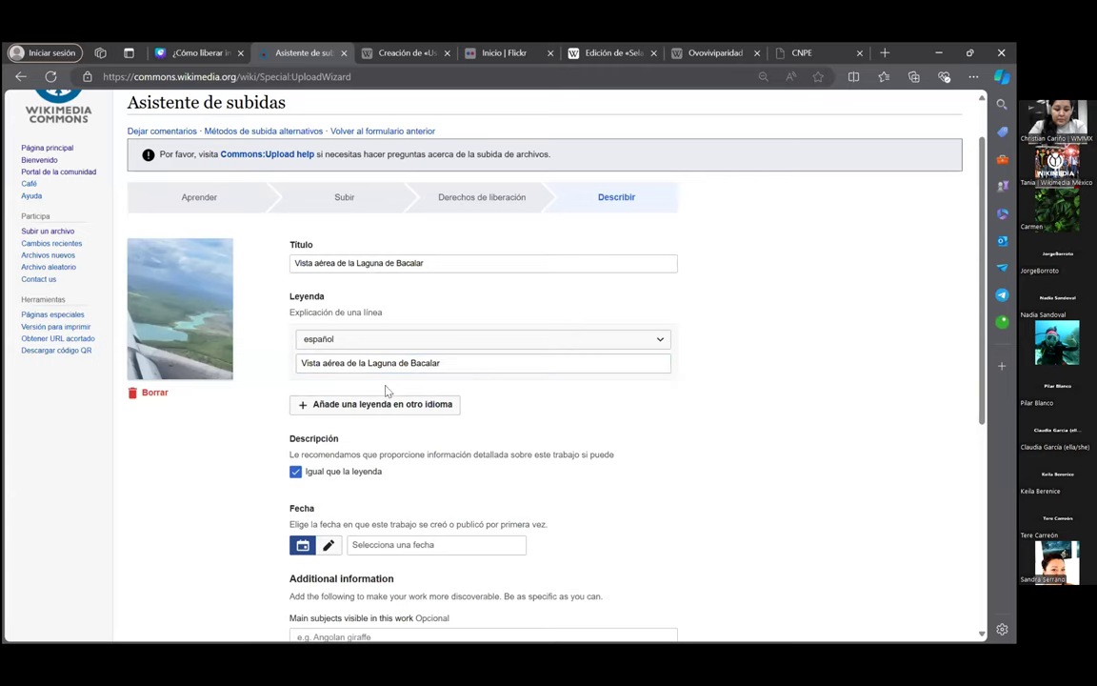
Set the photo's creation date to 28 June 2024
scroll(788, 524, "down", 2)
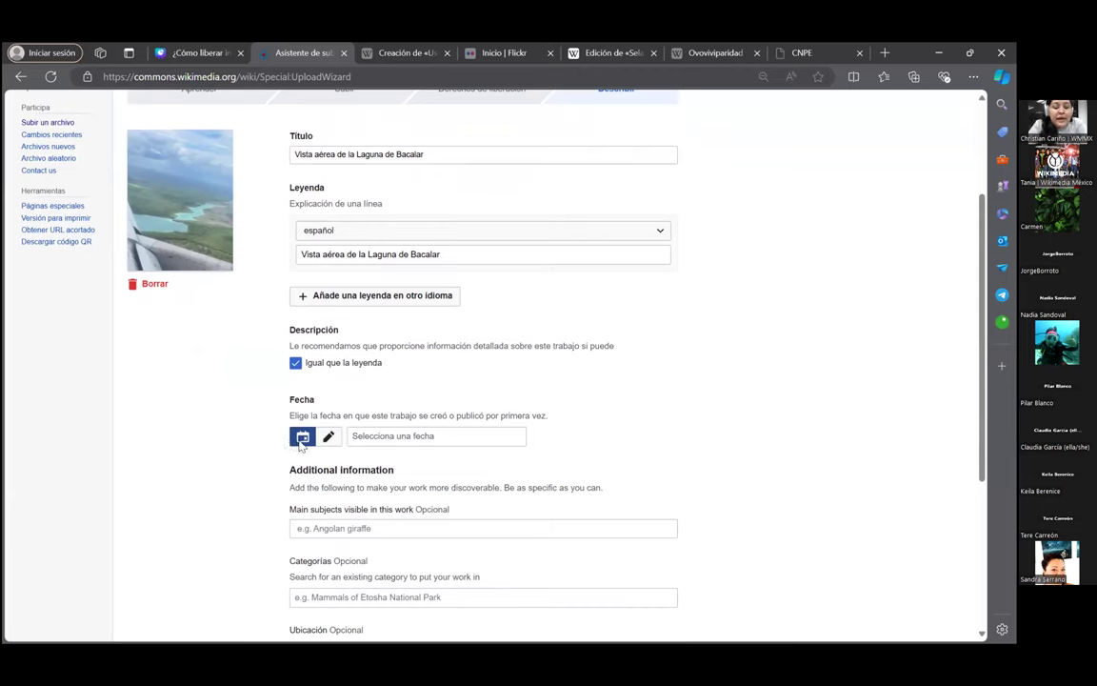
left_click(302, 438)
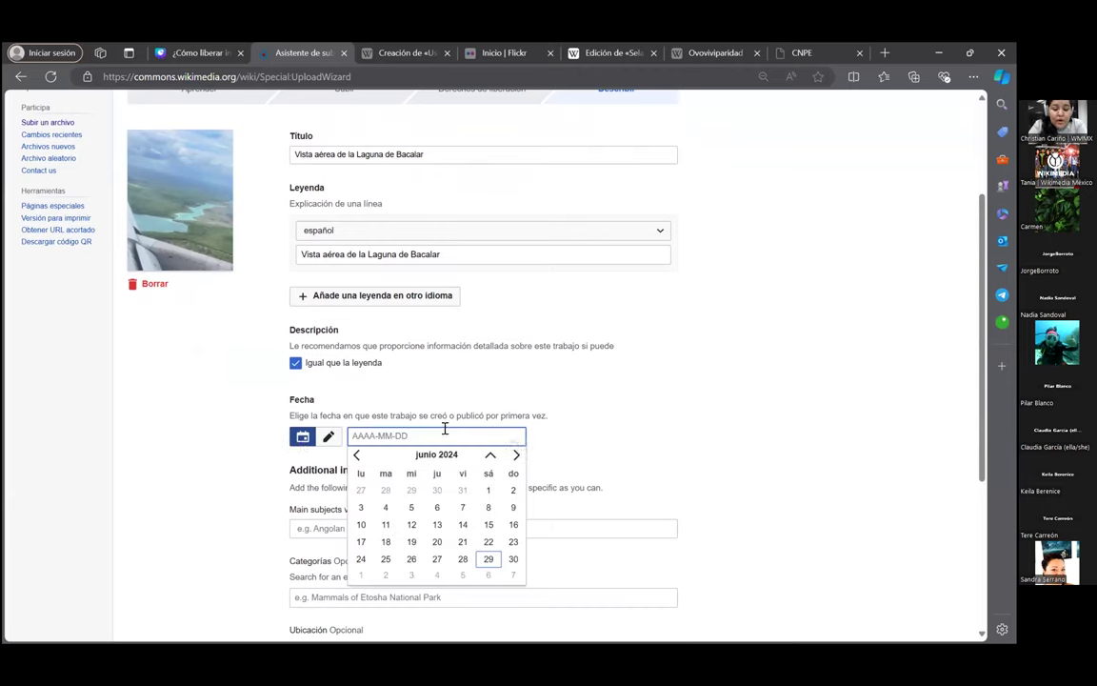
left_click(464, 561)
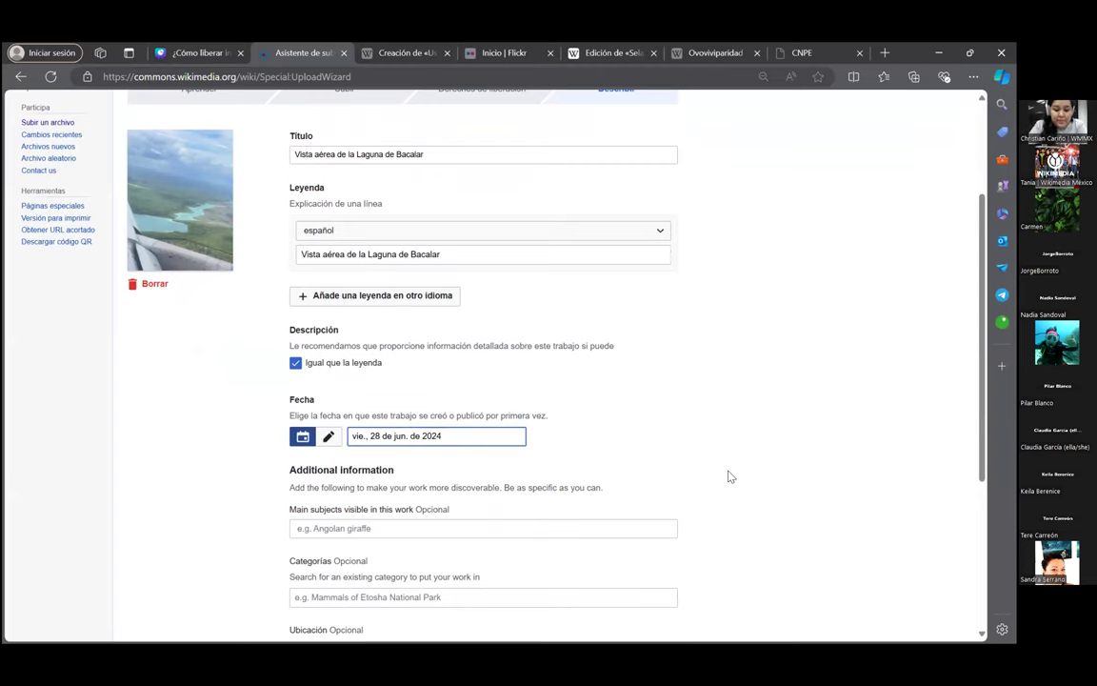
right_click(688, 481)
left_click(613, 487)
Add the existing category "Laguna de Bacalar" to the photo
scroll(613, 486, "down", 2)
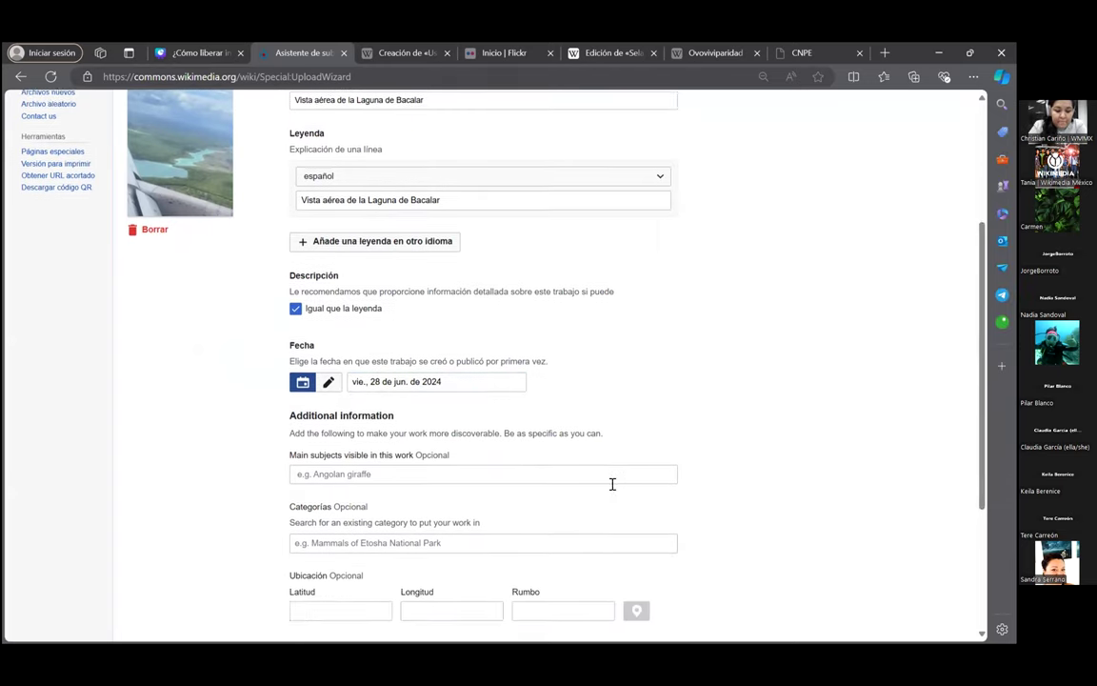
scroll(612, 484, "down", 2)
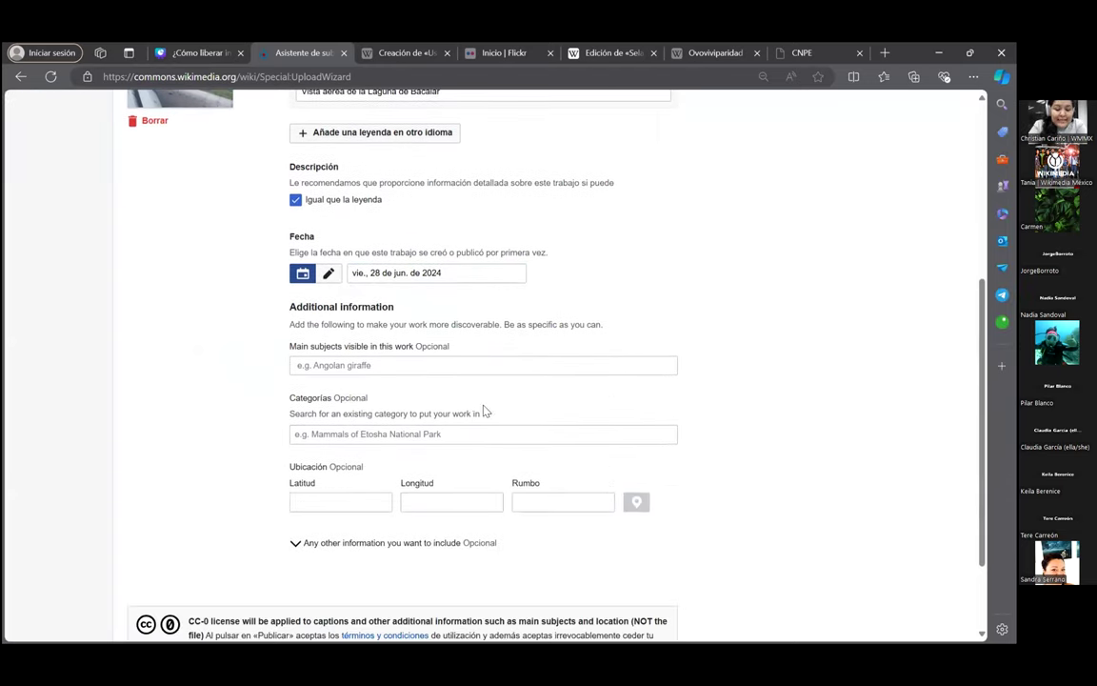
left_click(444, 436)
type("Laguna")
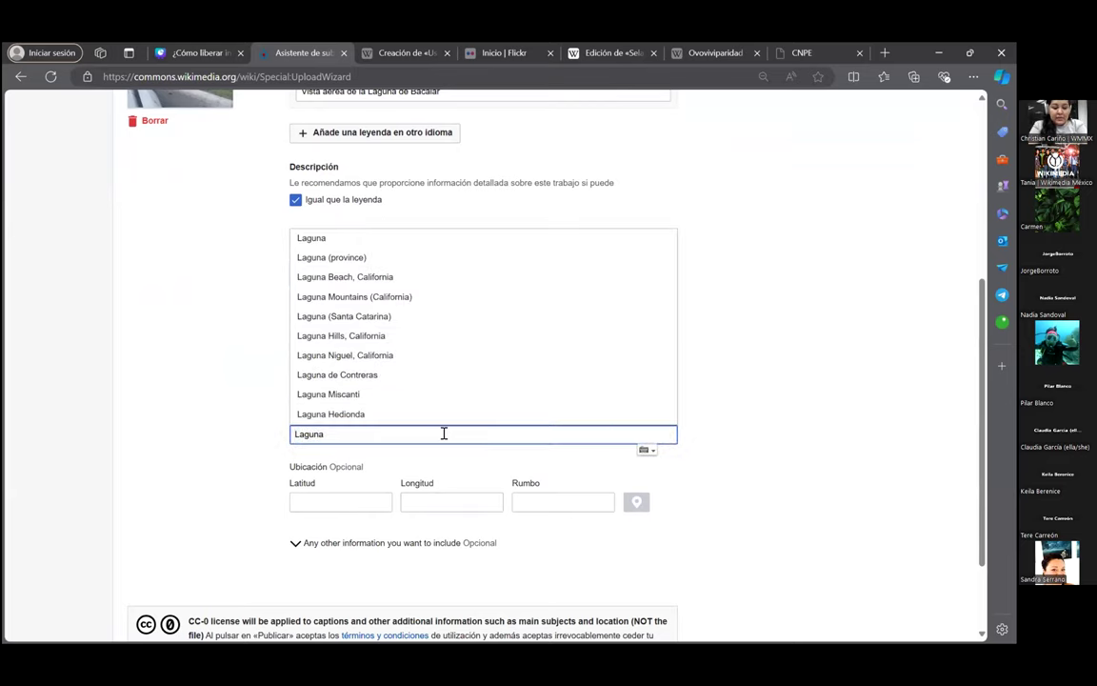
type(" de")
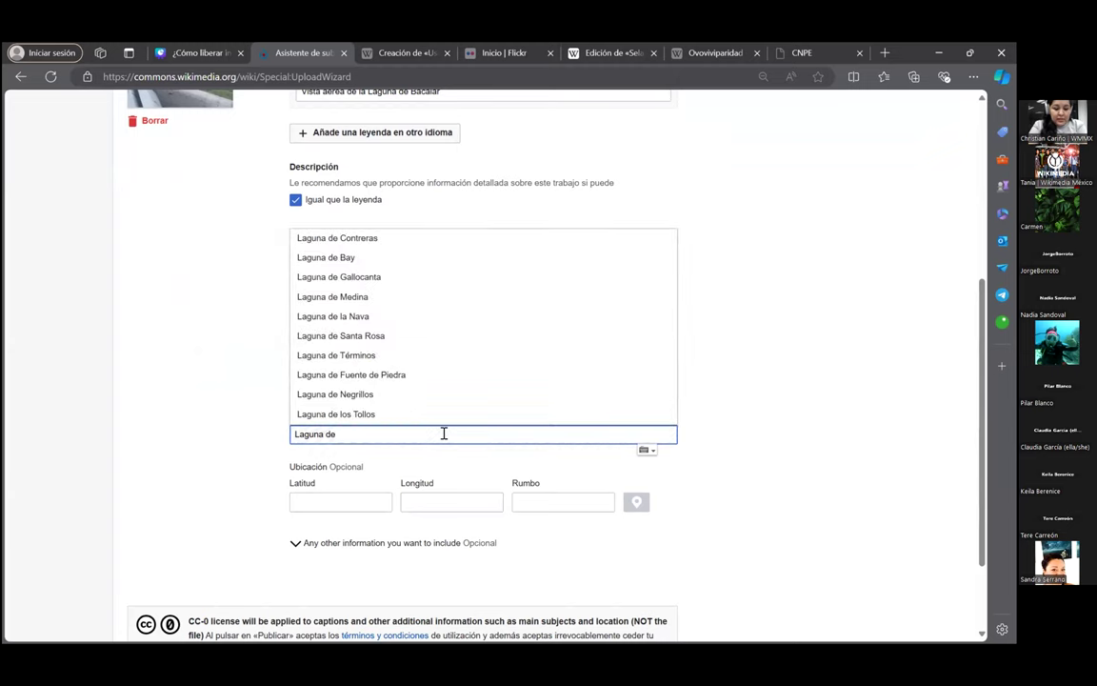
type(" Bac")
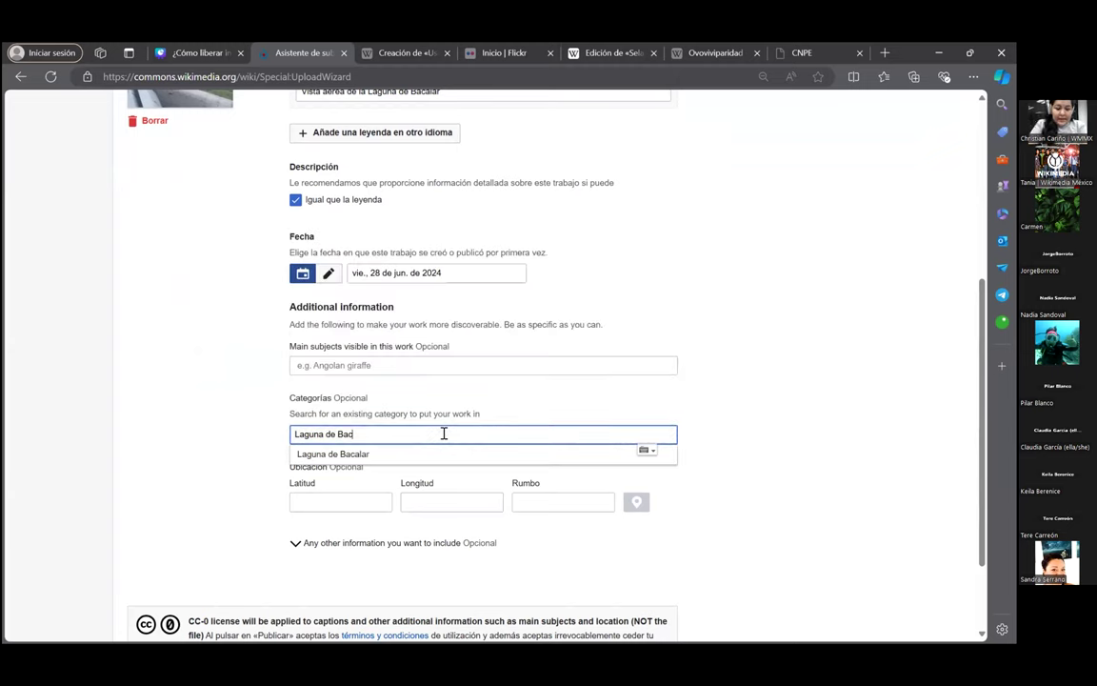
left_click(385, 458)
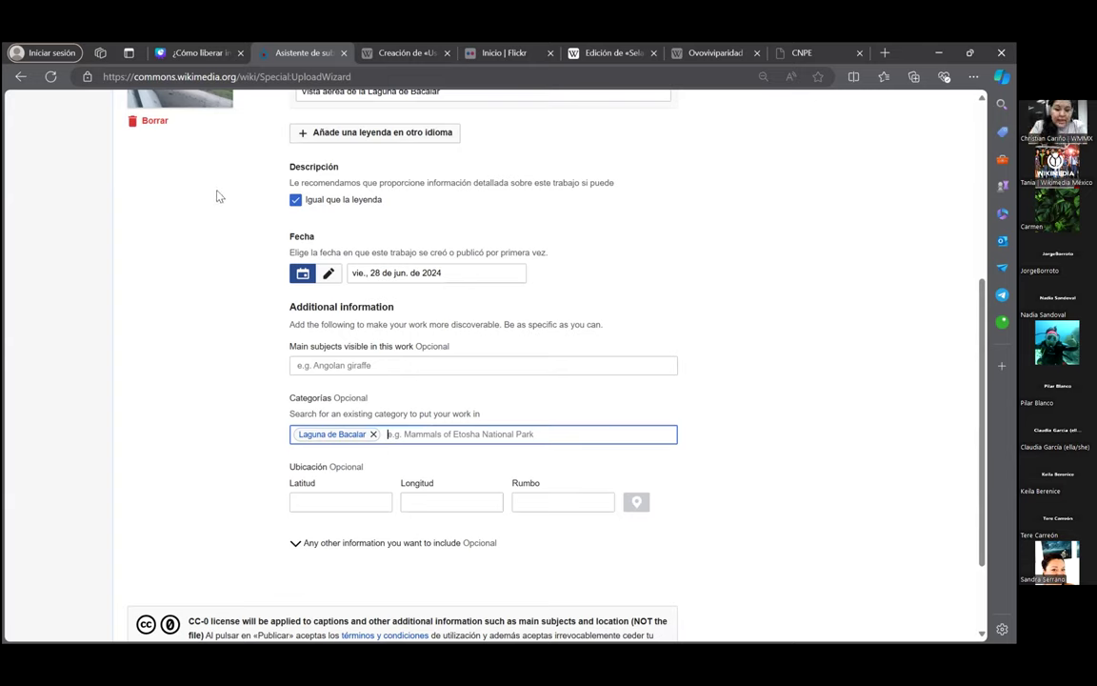
left_click(754, 477)
Accept the CC0 terms for the additional information and publish the photo to Wikimedia Commons
scroll(758, 479, "down", 1)
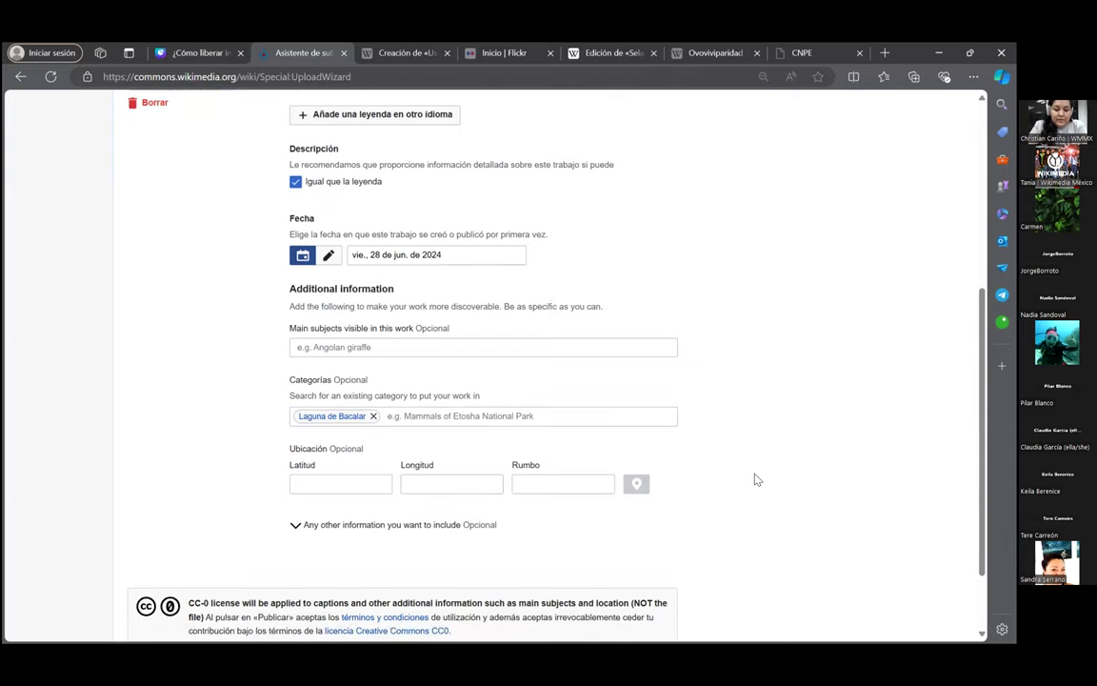
scroll(757, 479, "down", 1)
left_click(635, 570)
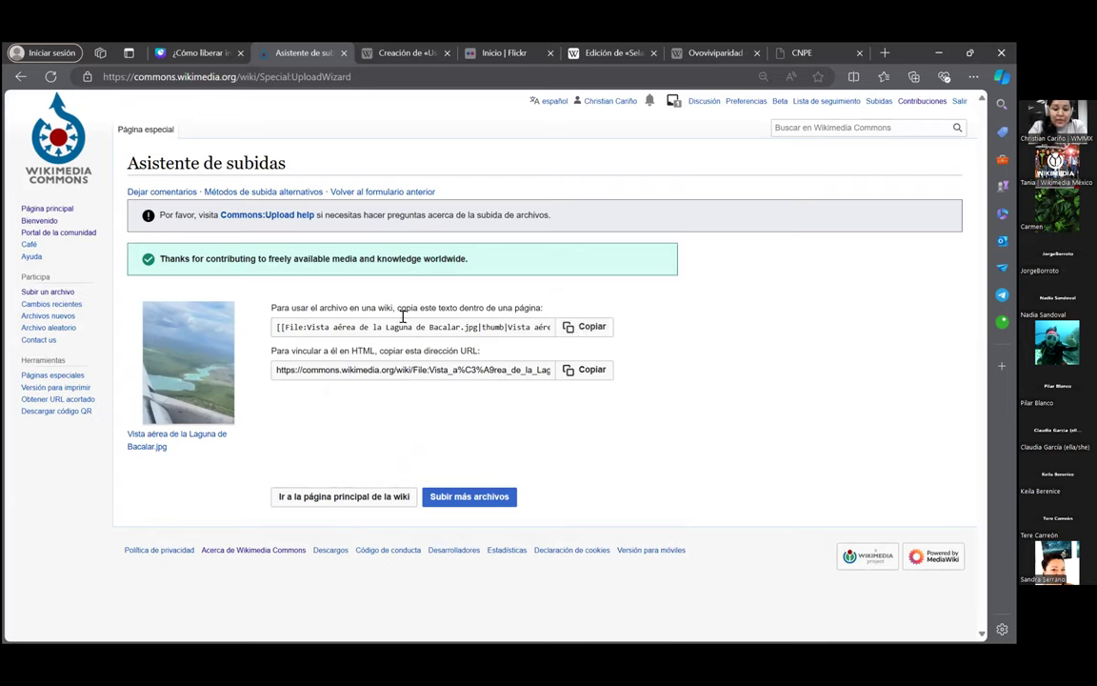
Copy the wiki code for using the uploaded photo in a page
mouse_move(194, 381)
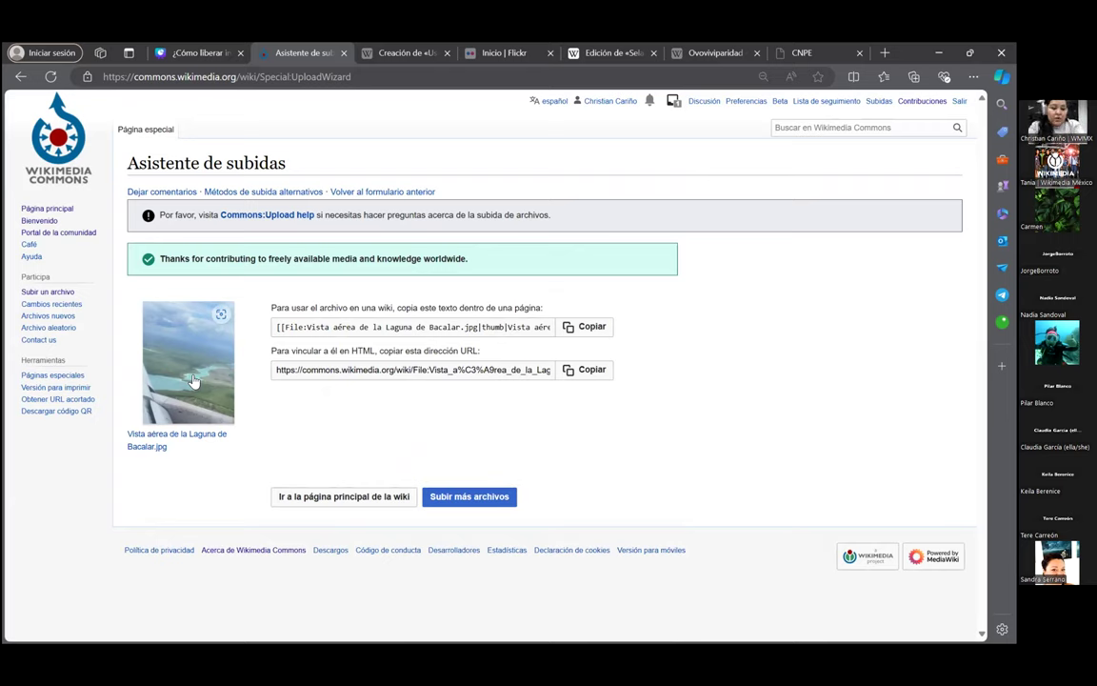
left_click(585, 327)
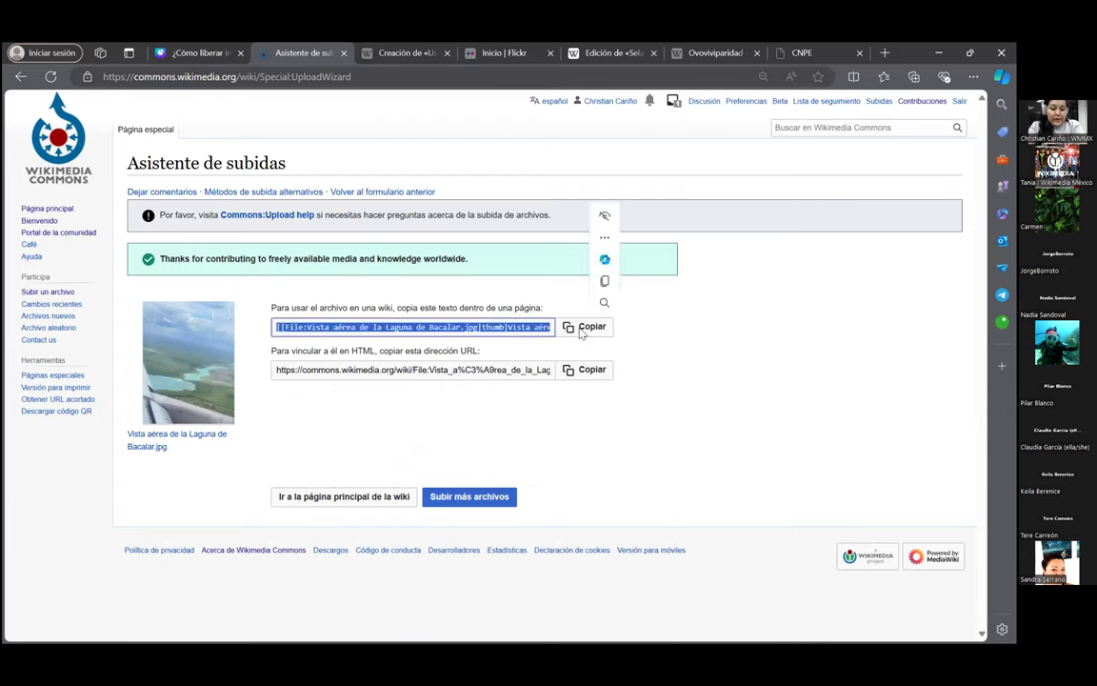
left_click(605, 281)
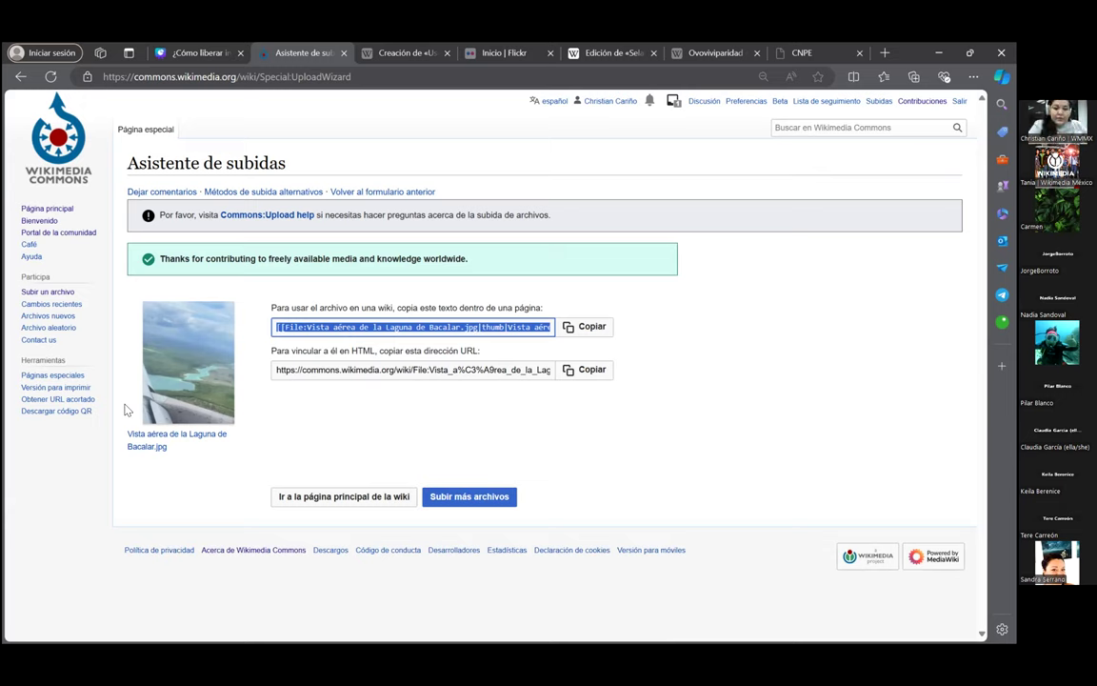
Switch to Spanish Wikipedia and open the "Laguna de Bacalar" article, leaving the Selachimorpha edit unsaved
left_click(409, 52)
left_click(544, 52)
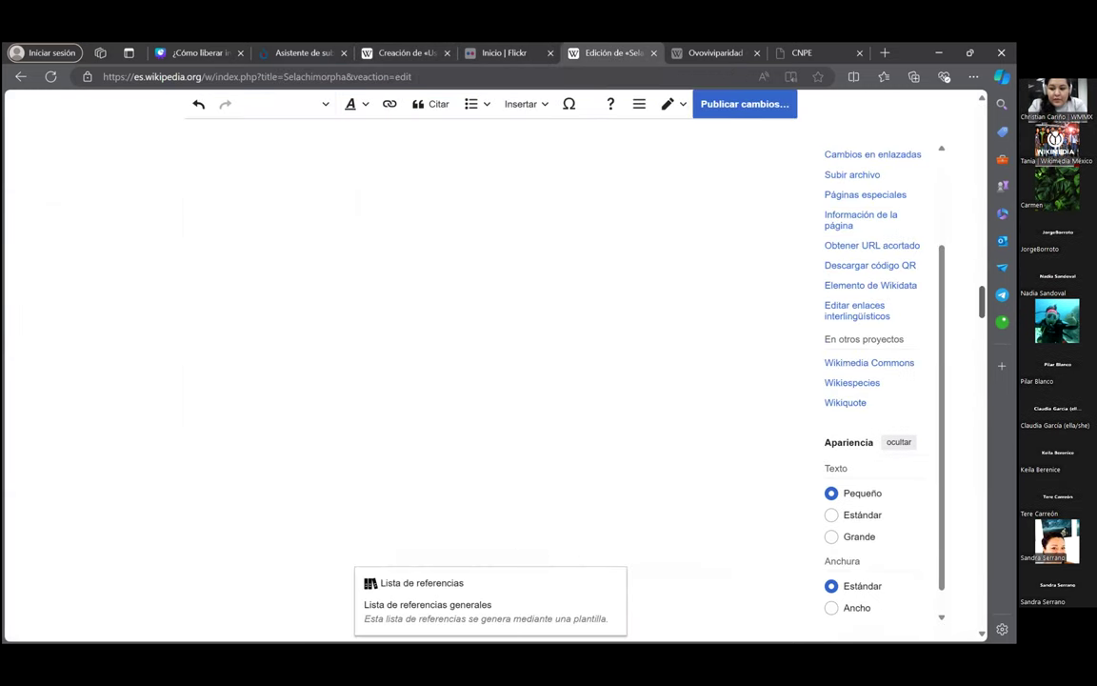
left_click(297, 107)
type("Laguna de Baca")
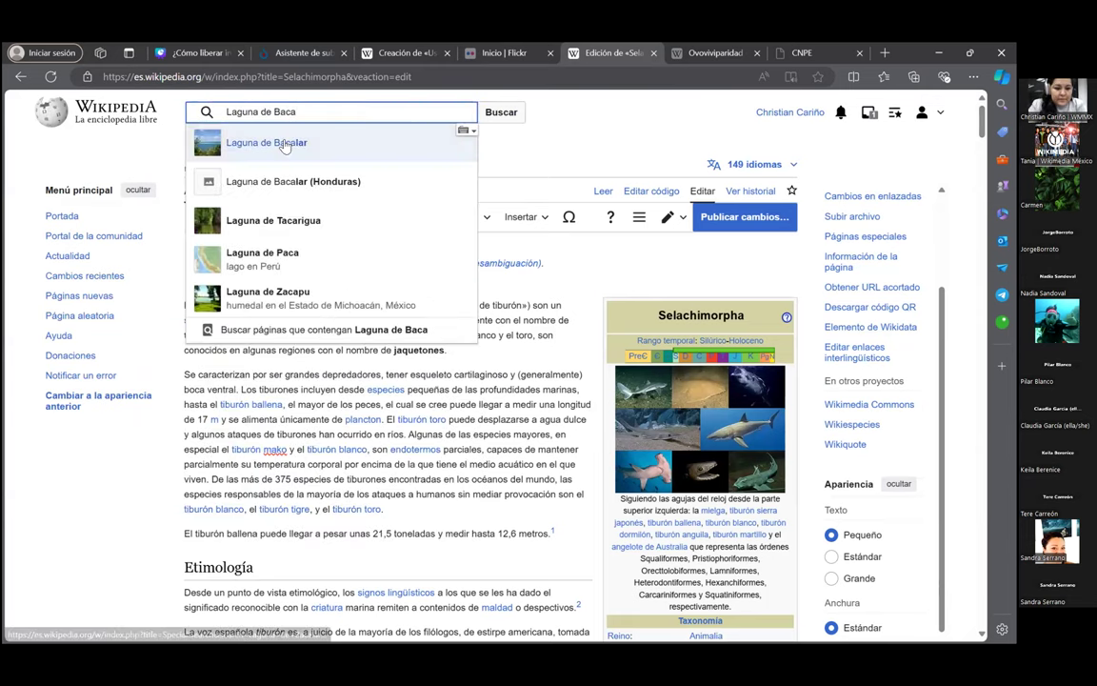
left_click(285, 143)
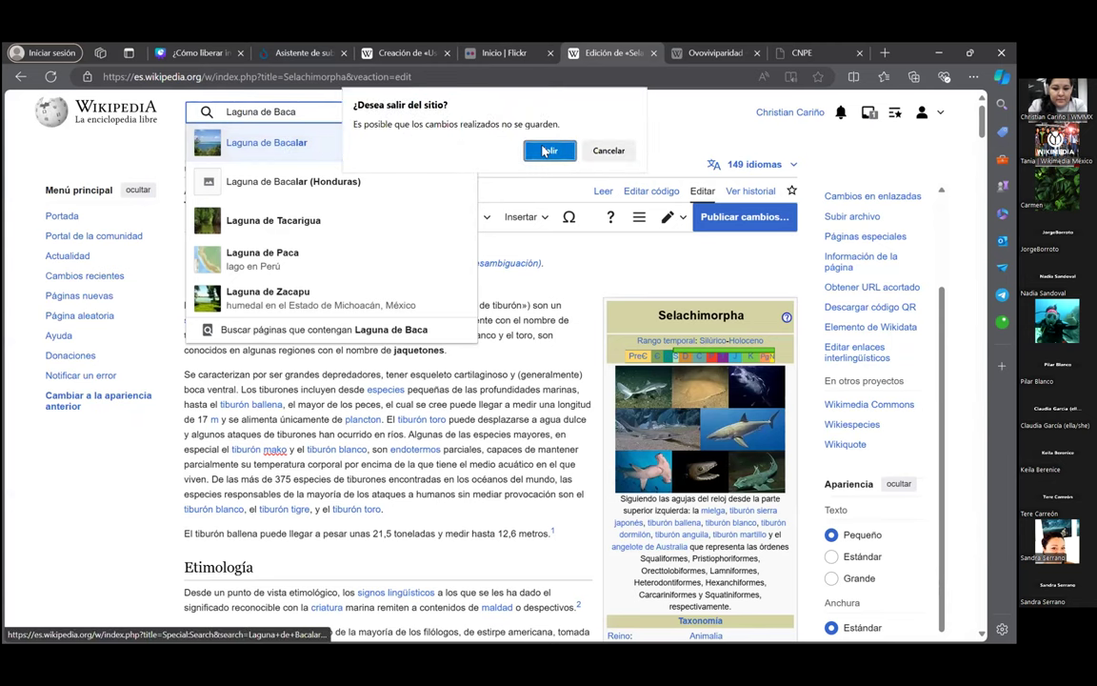
left_click(548, 151)
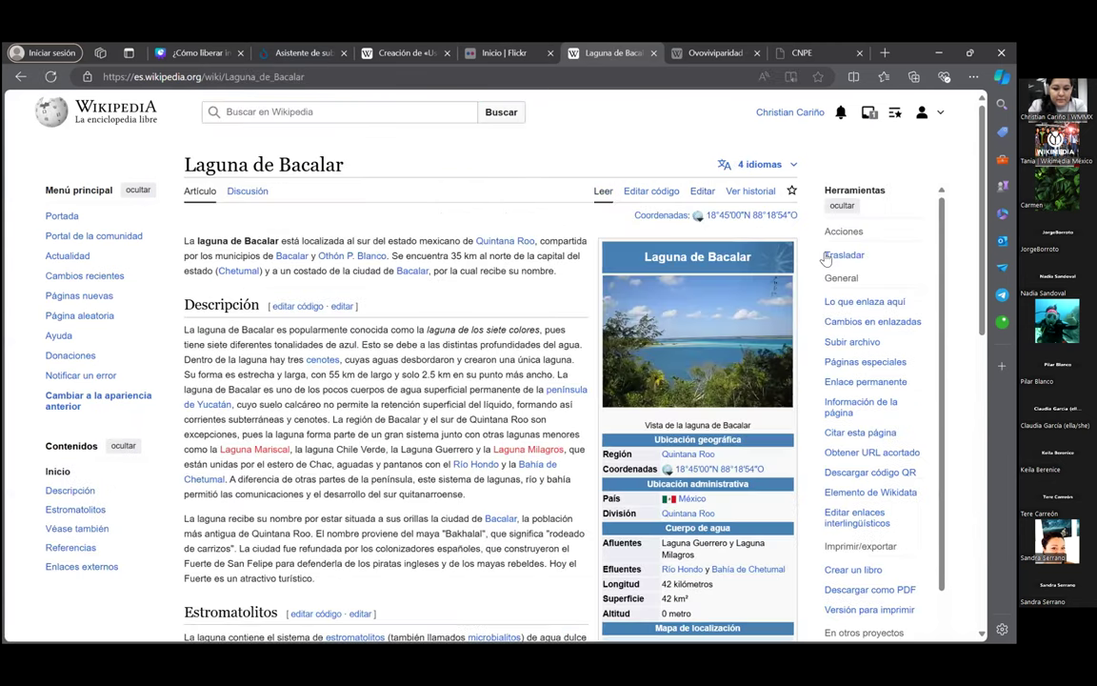
Examine the sections and existing images of the Laguna de Bacalar article for a place to add the photo
scroll(494, 366, "down", 6)
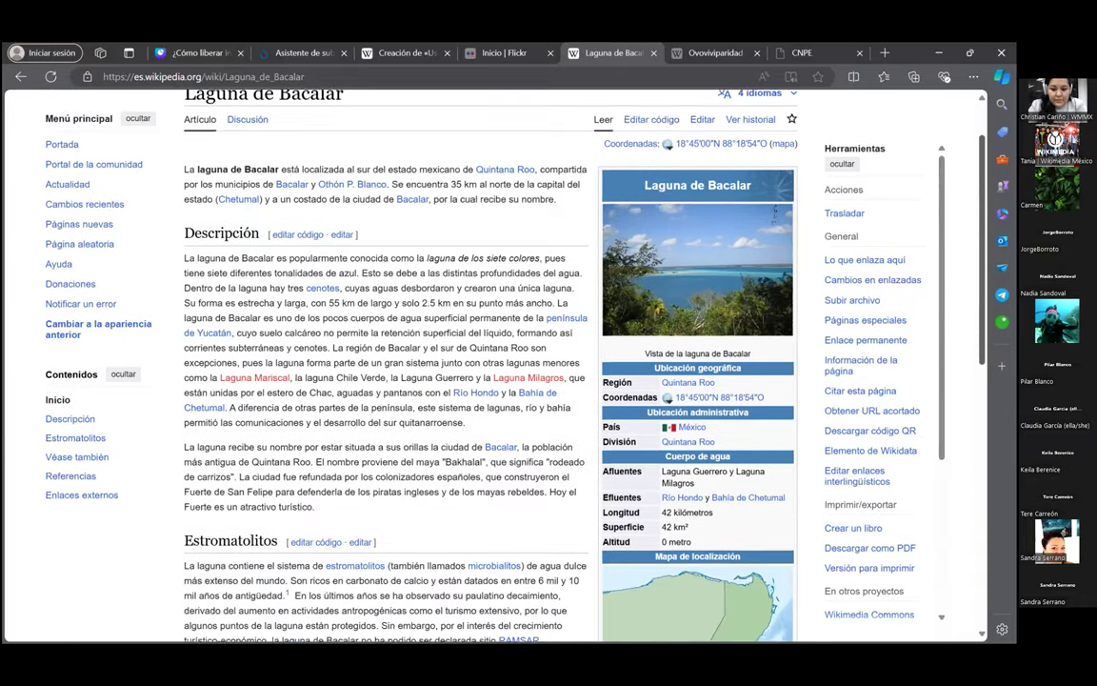
scroll(493, 367, "down", 4)
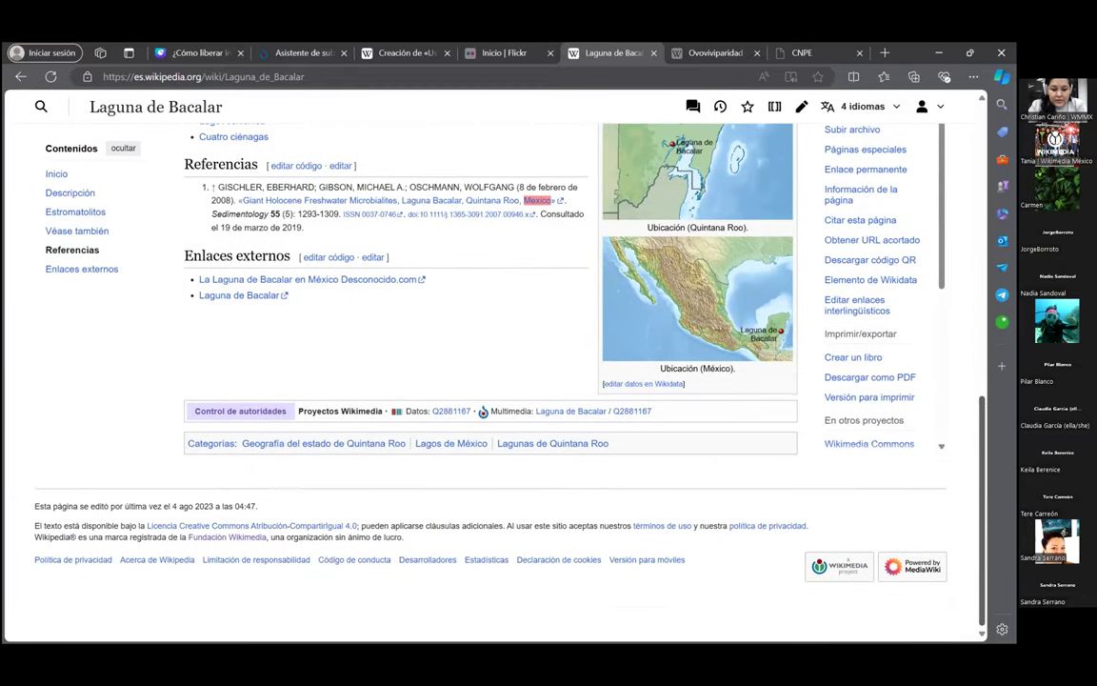
scroll(493, 366, "up", 4)
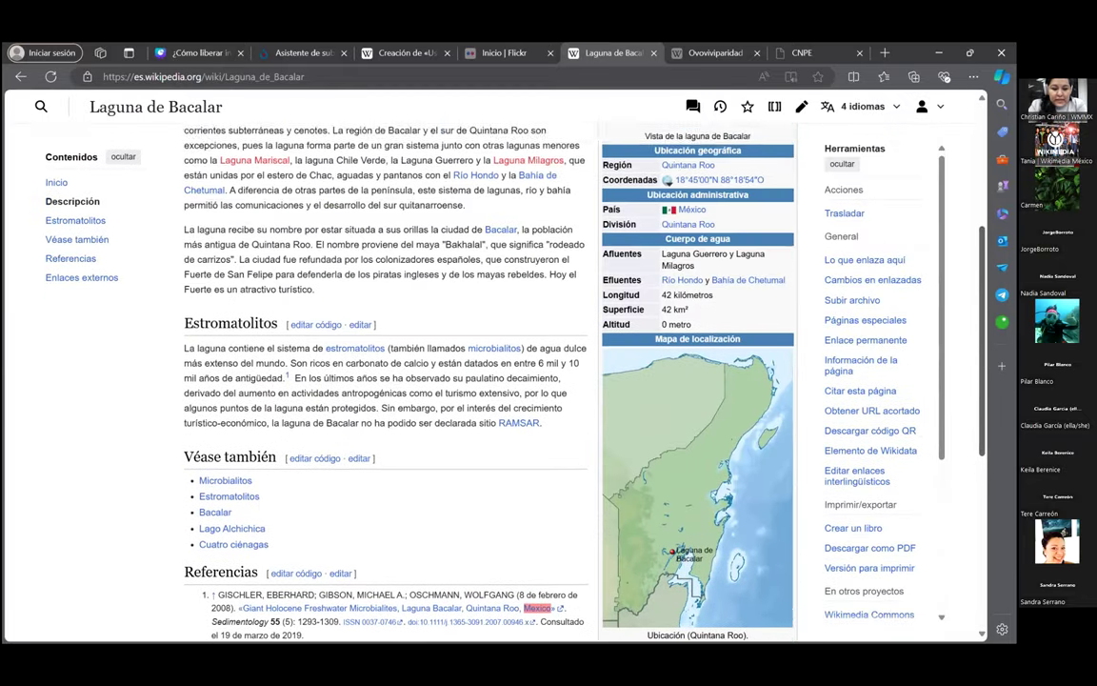
scroll(493, 367, "down", 3)
scroll(505, 323, "down", 1)
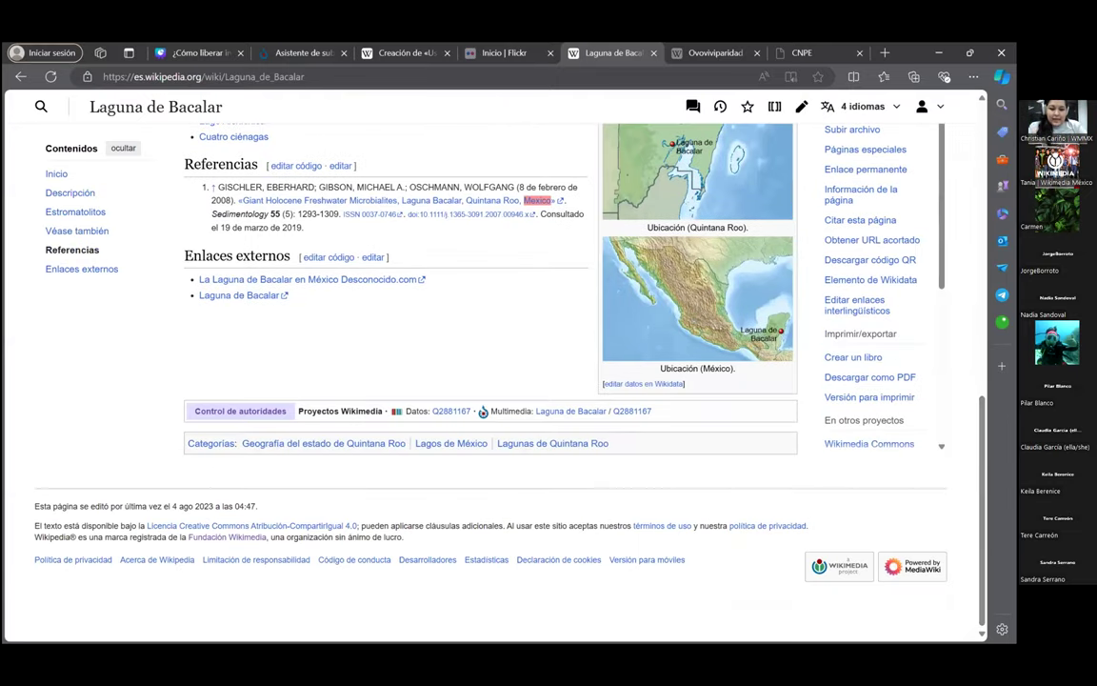
scroll(491, 381, "up", 4)
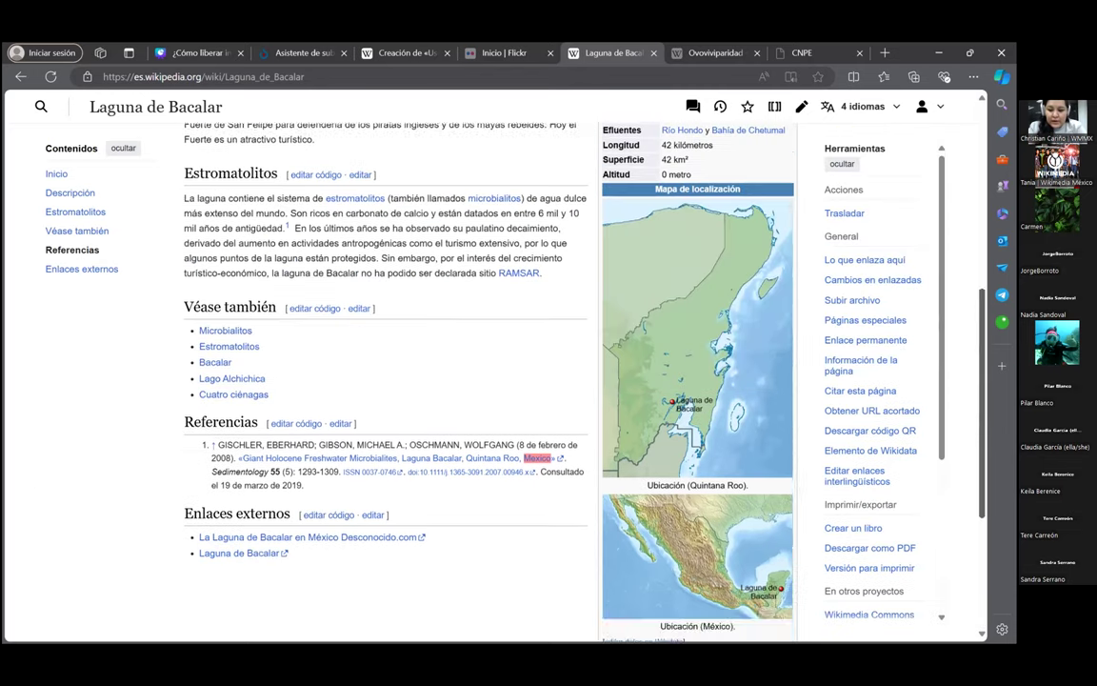
scroll(490, 381, "up", 4)
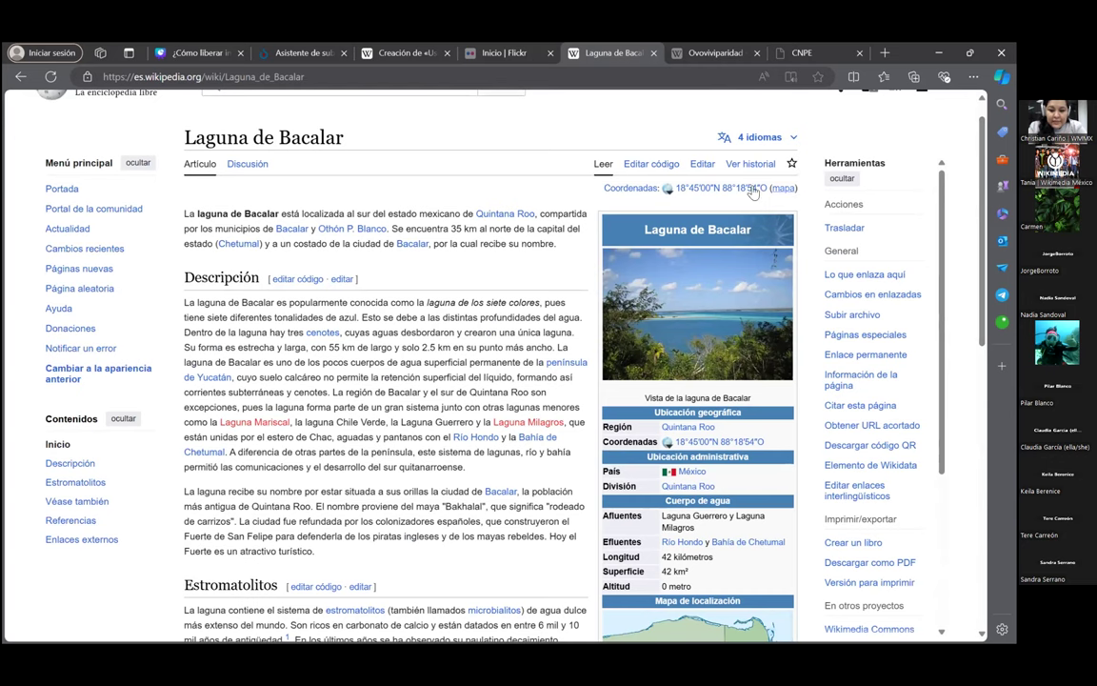
Start visual editing of the article and place the cursor at the end of the Estromatolitos paragraph, after "RAMSAR."
left_click(702, 167)
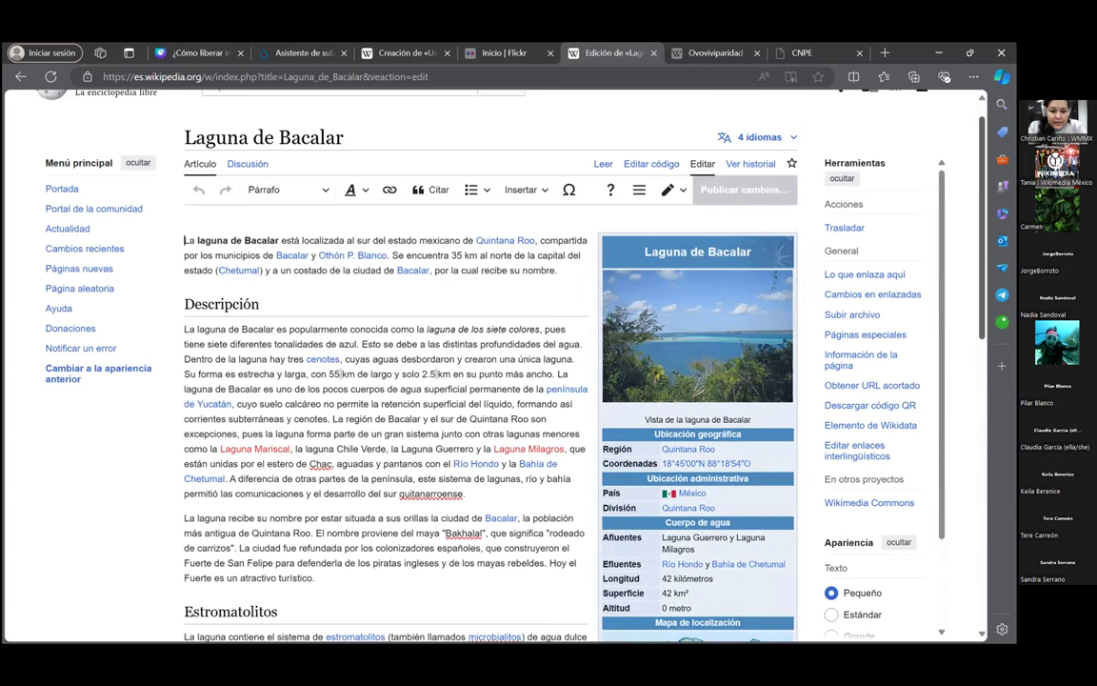
scroll(476, 381, "down", 3)
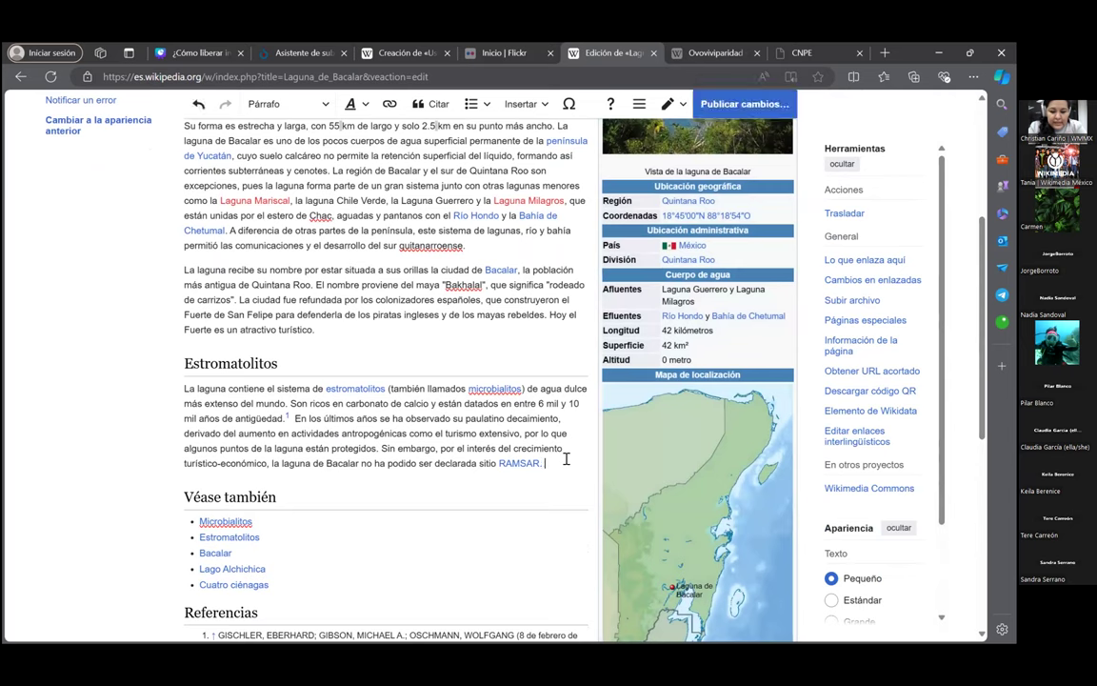
left_click(541, 103)
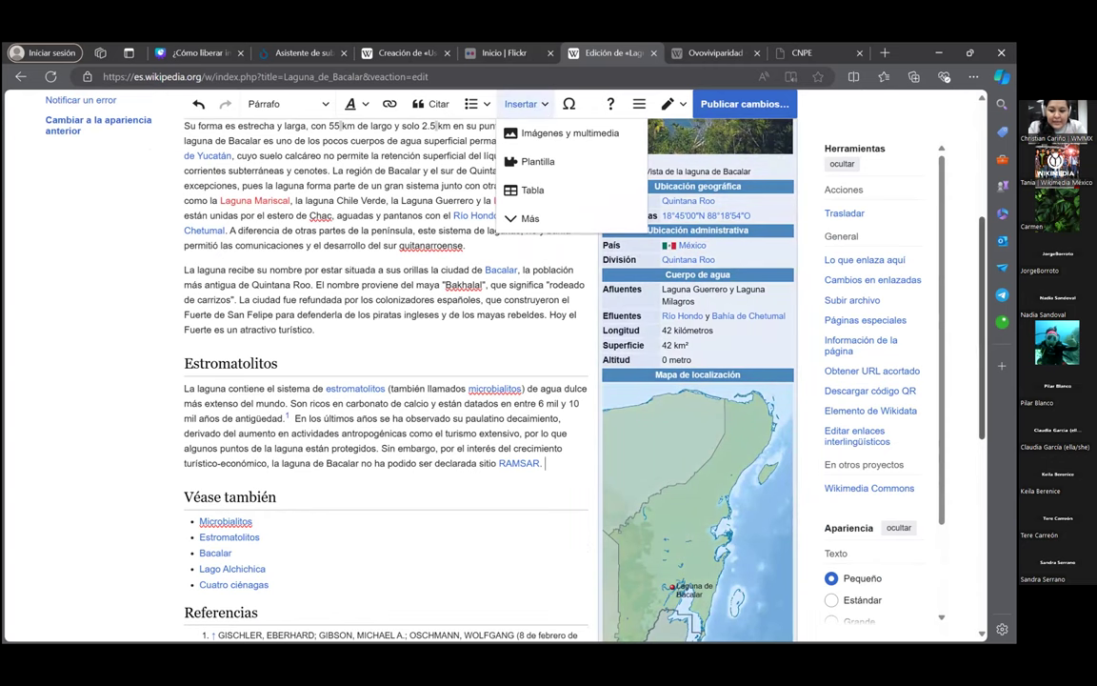
scroll(381, 381, "up", 3)
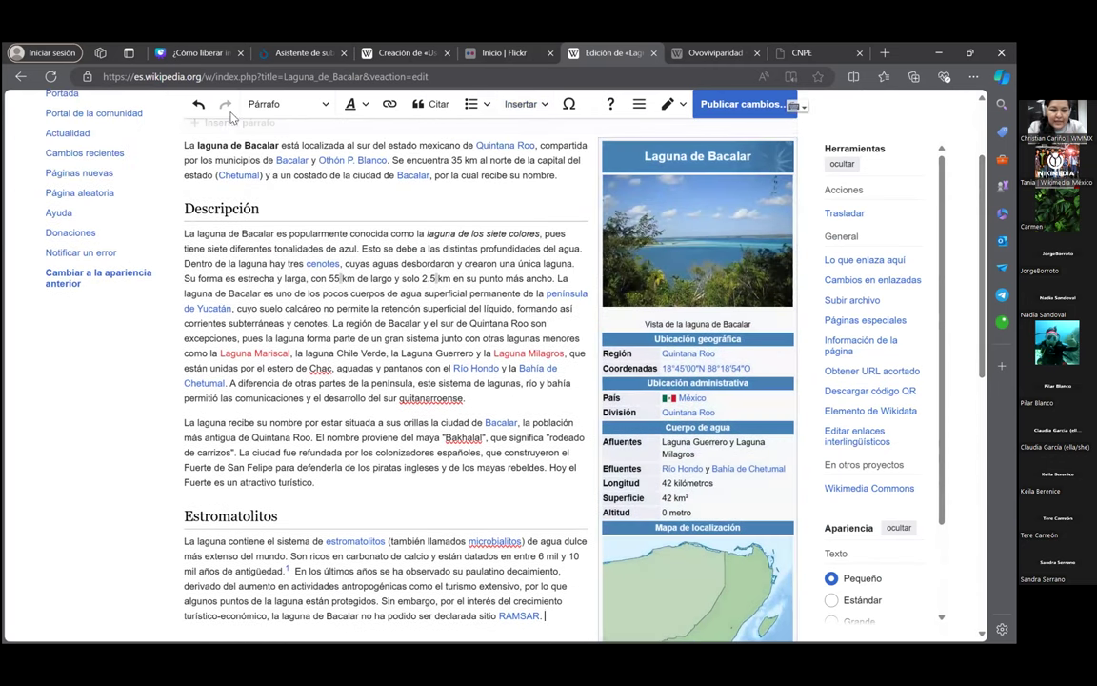
left_click(544, 615)
scroll(544, 615, "up", 2)
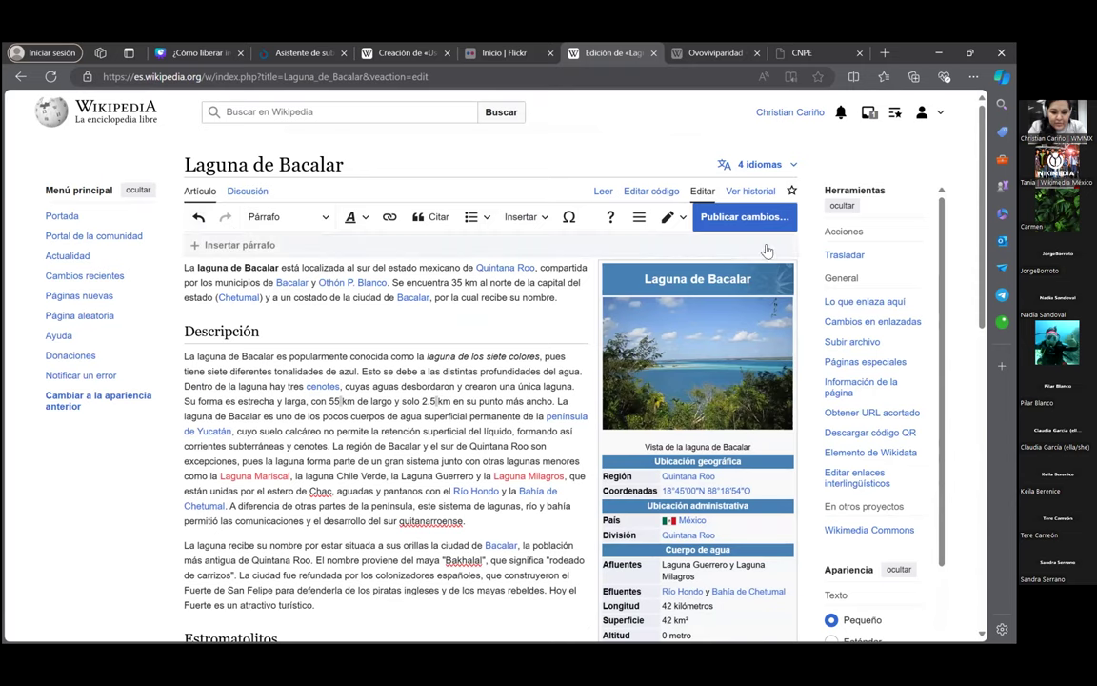
Choose the recent upload "Vista aérea de la Laguna de Bacalar" as the image to insert in the article
left_click(548, 218)
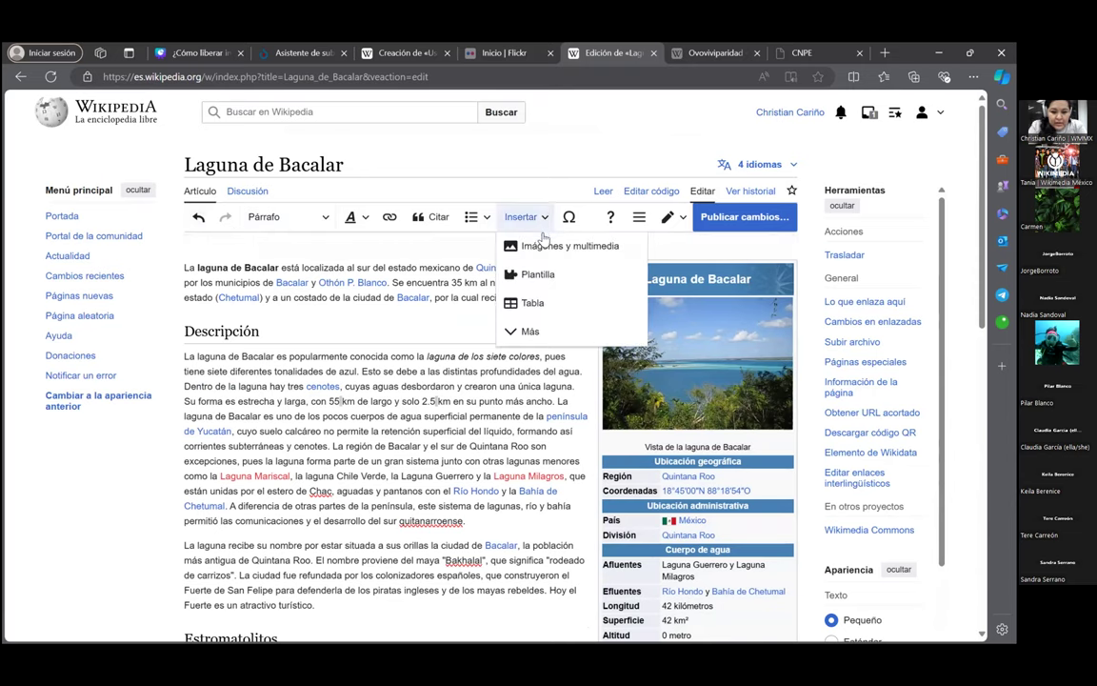
left_click(538, 246)
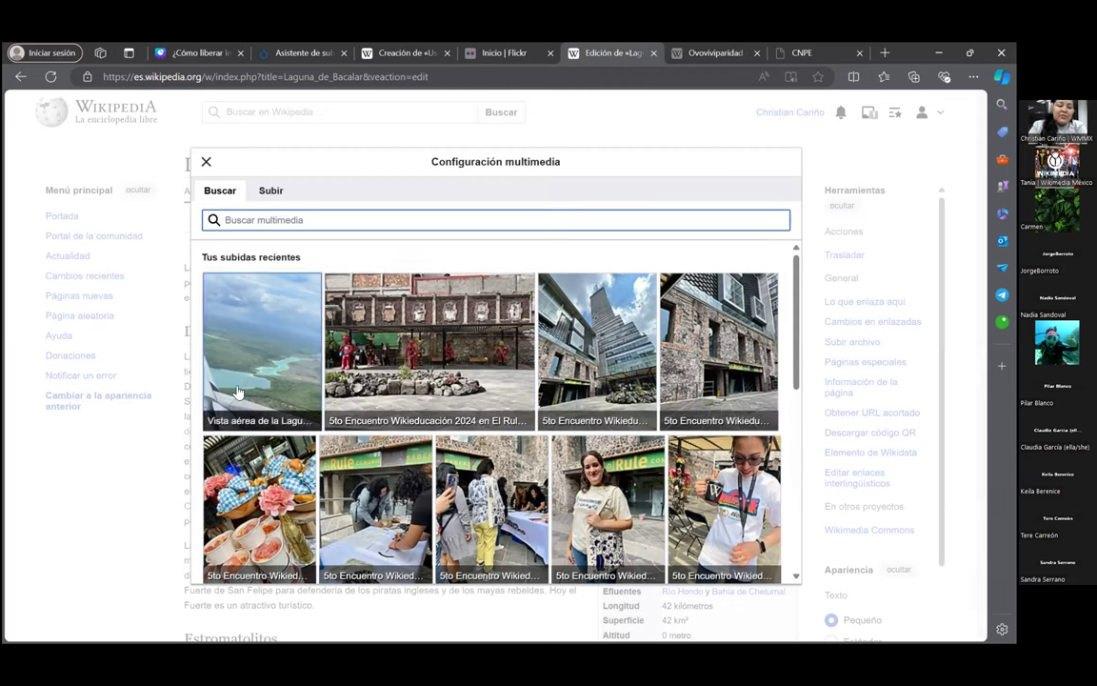
left_click(267, 367)
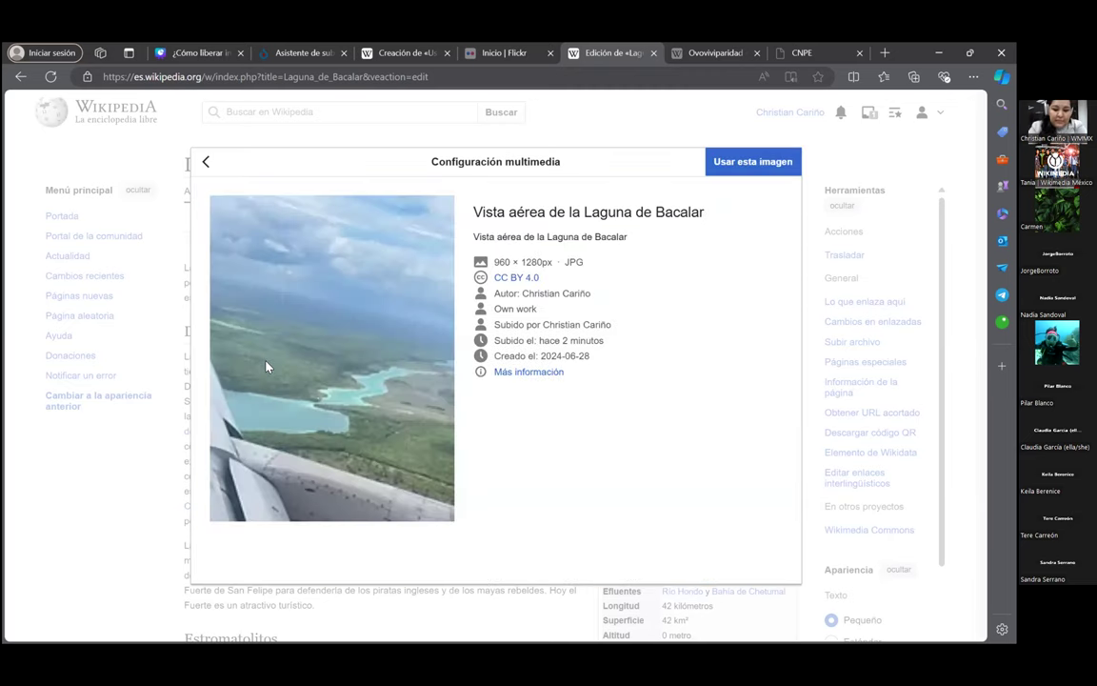
left_click(731, 167)
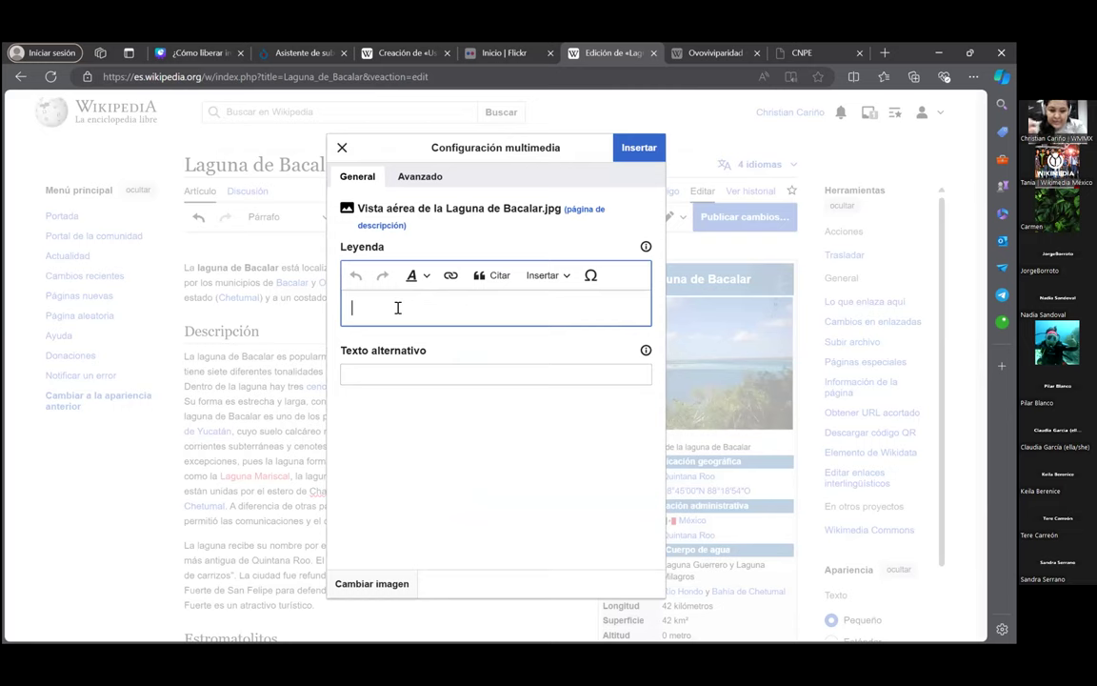
Give the image the caption "Vista aérea de la Laguna de Bacalar" and insert it into the article
type("Vista aére")
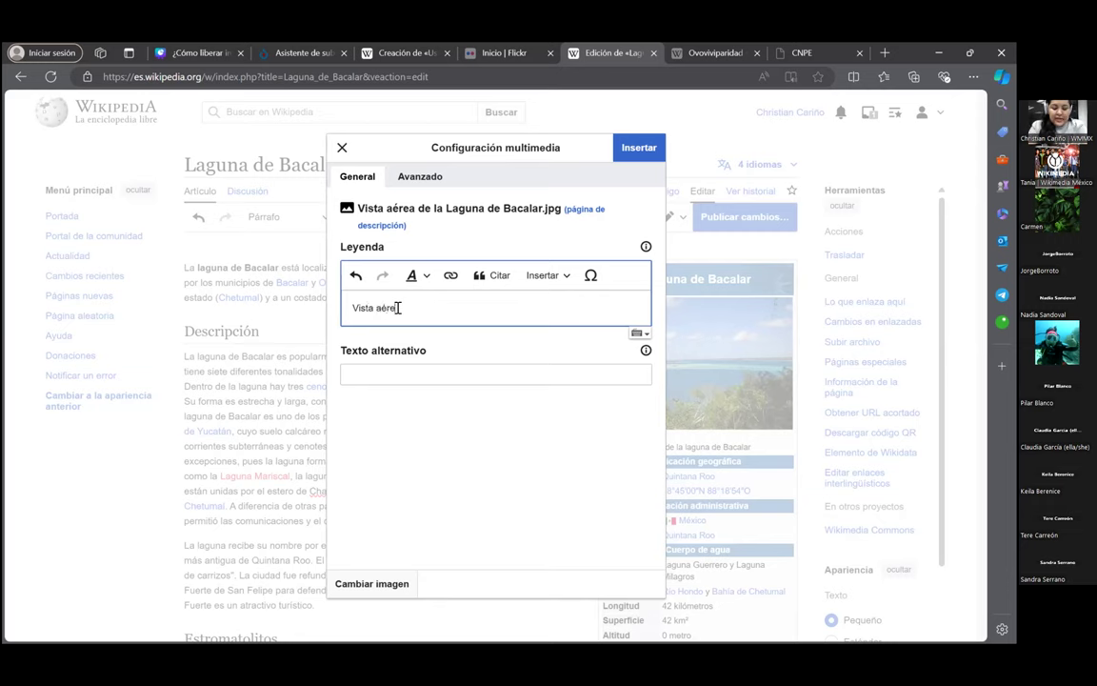
type("a de la Laguna de Bacalar")
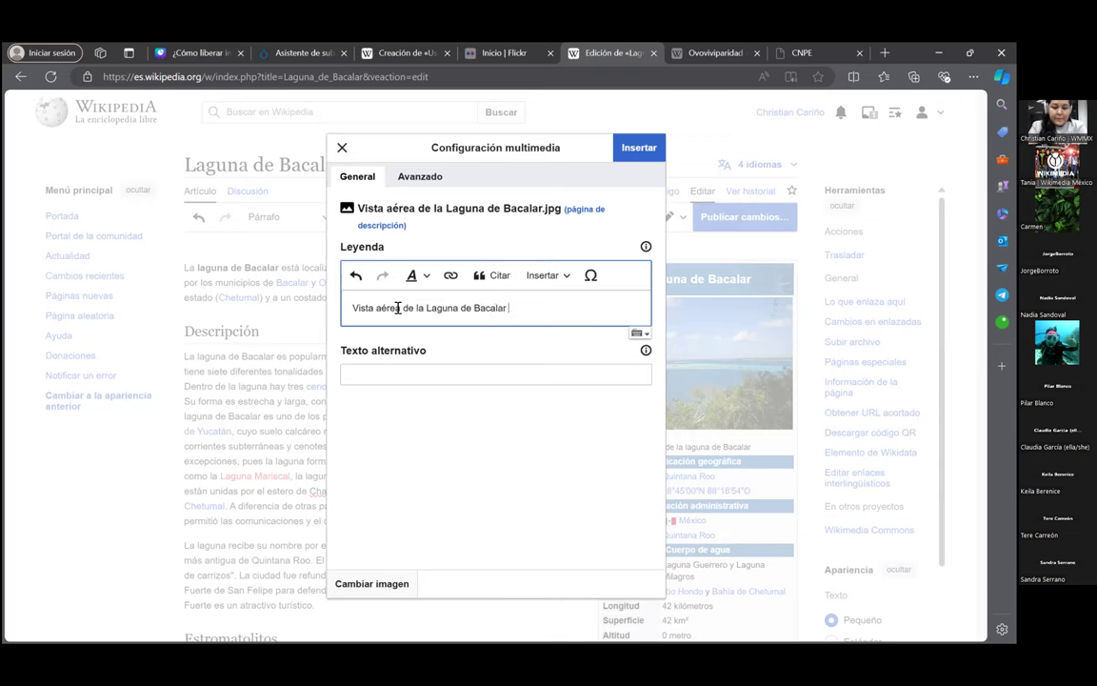
left_click(638, 147)
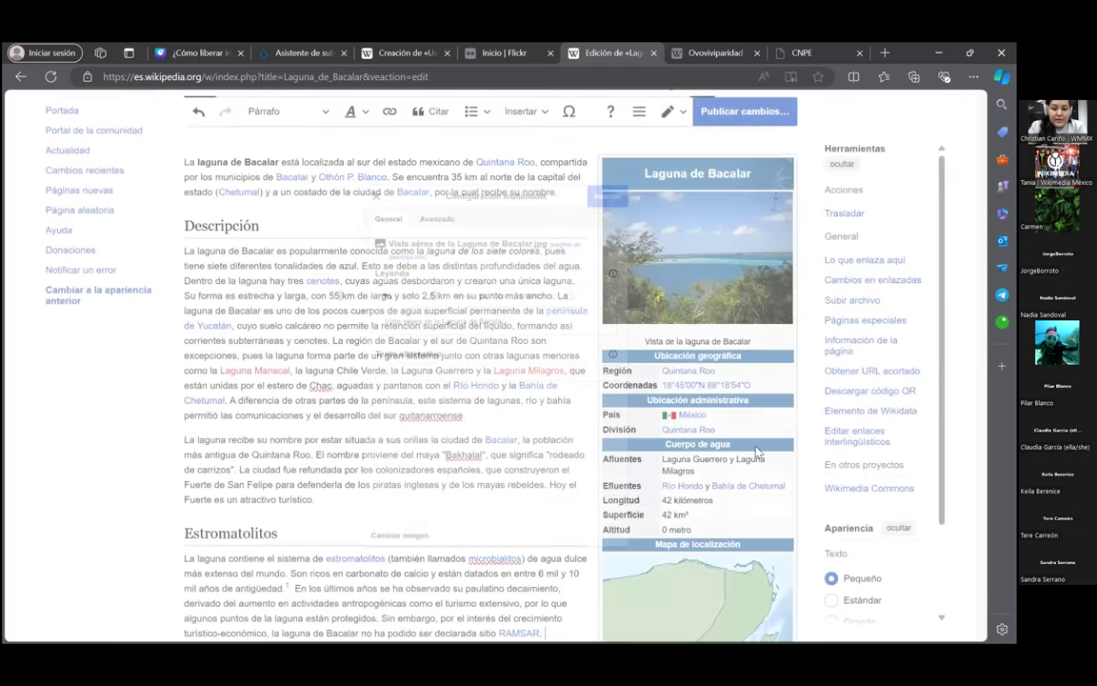
left_click(556, 477)
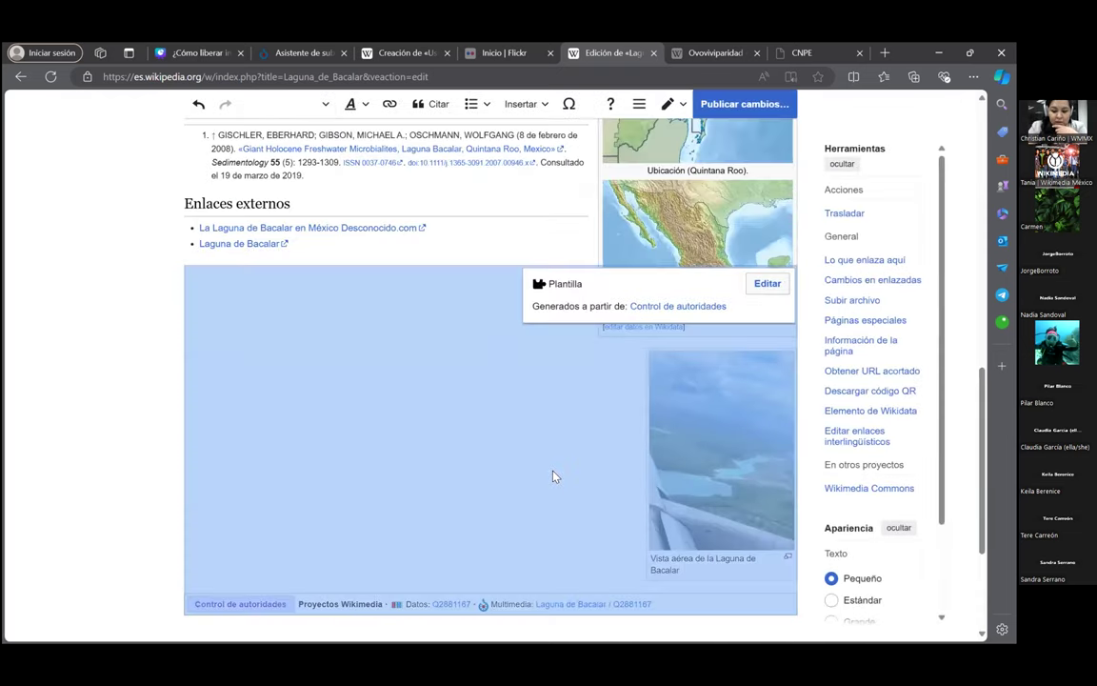
left_click(463, 250)
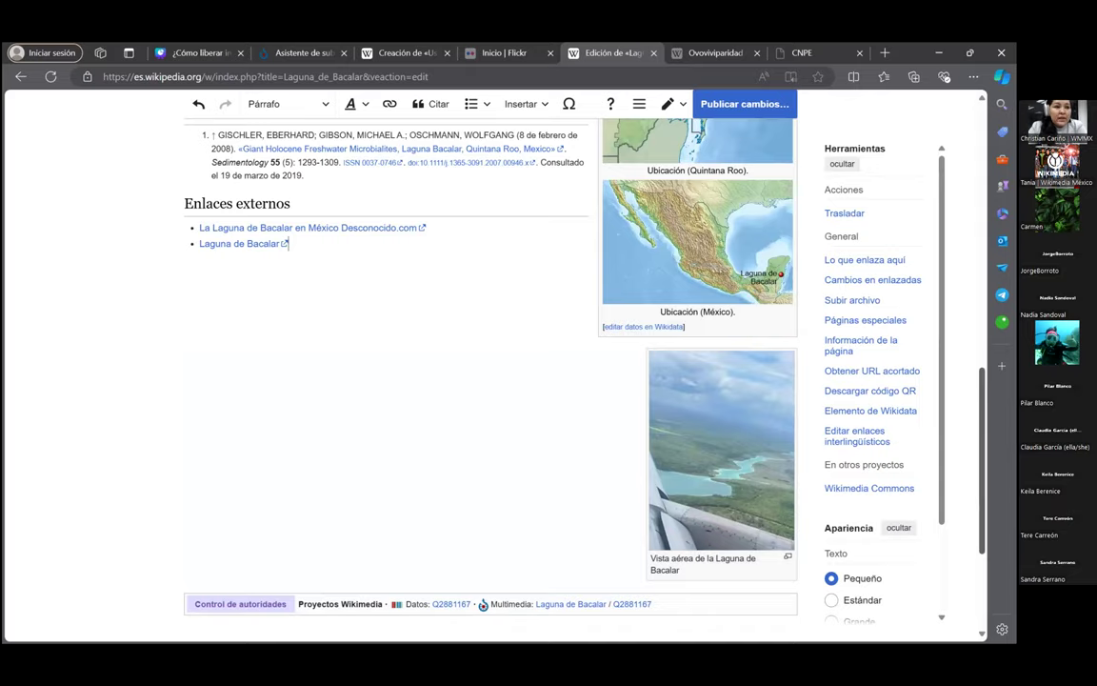
Search Wikipedia for "Municipio de Solidaridad" and open that article, leaving the Laguna de Bacalar edit without saving it
key("ctrl+Home")
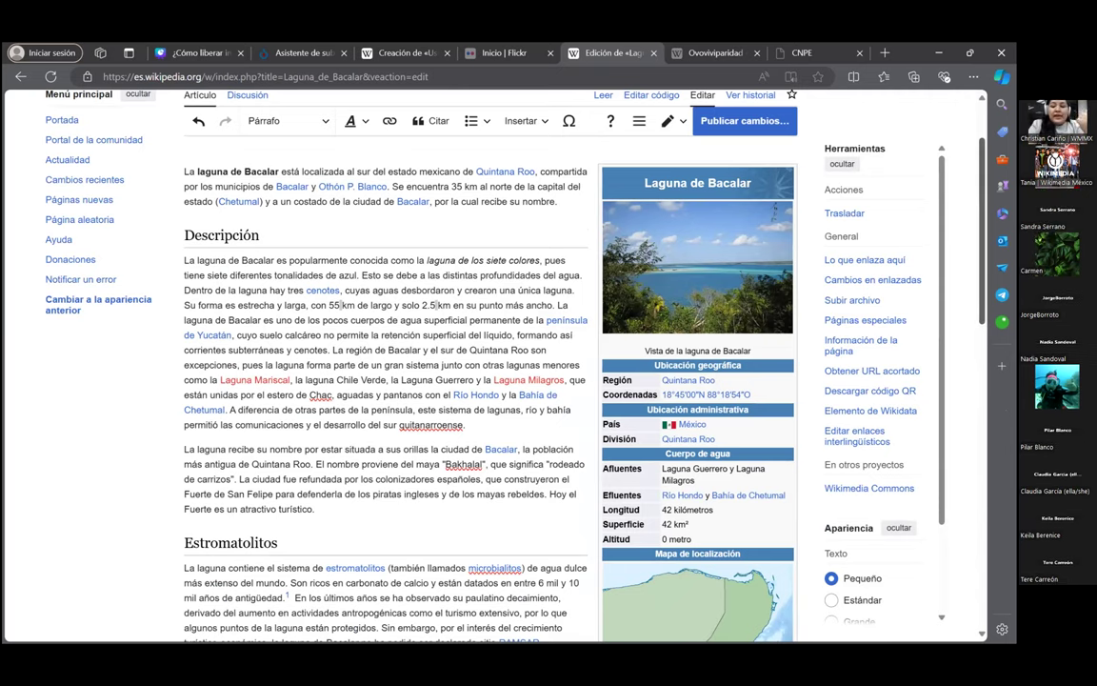
scroll(476, 362, "up", 2)
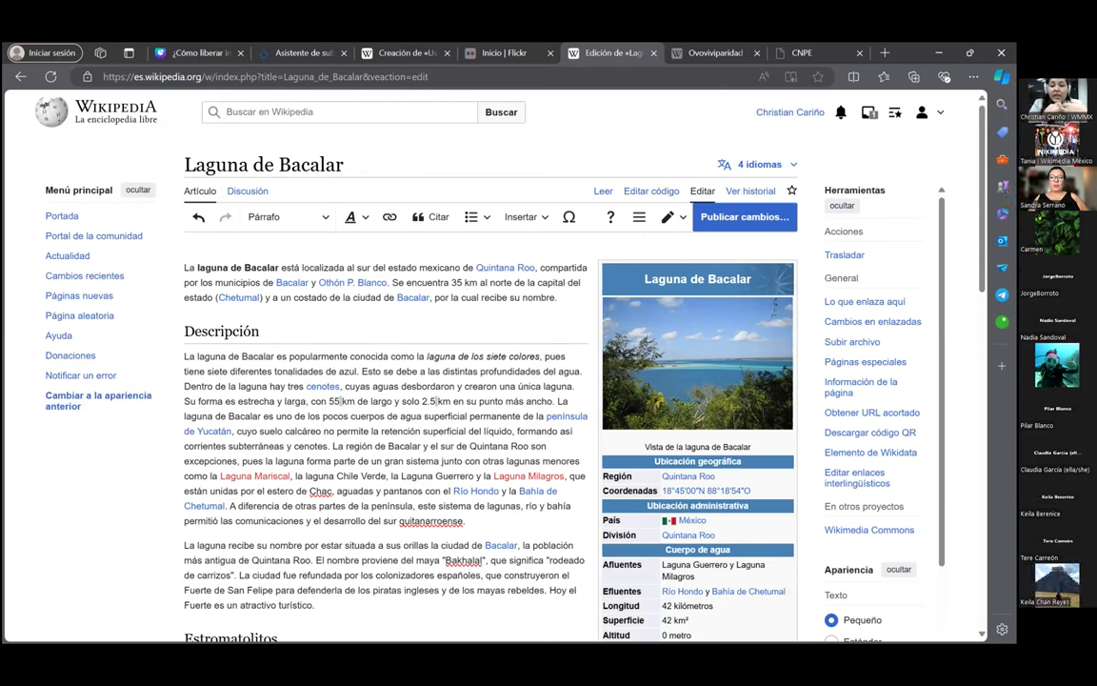
left_click(305, 112)
type("Municipio ")
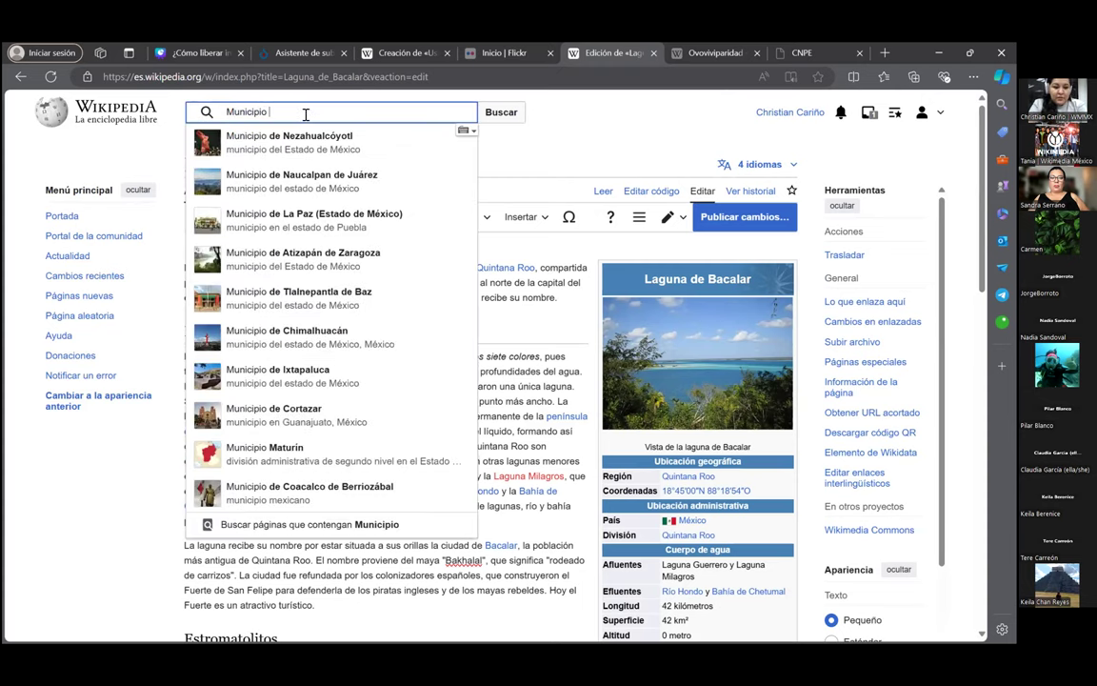
type("de Solidar")
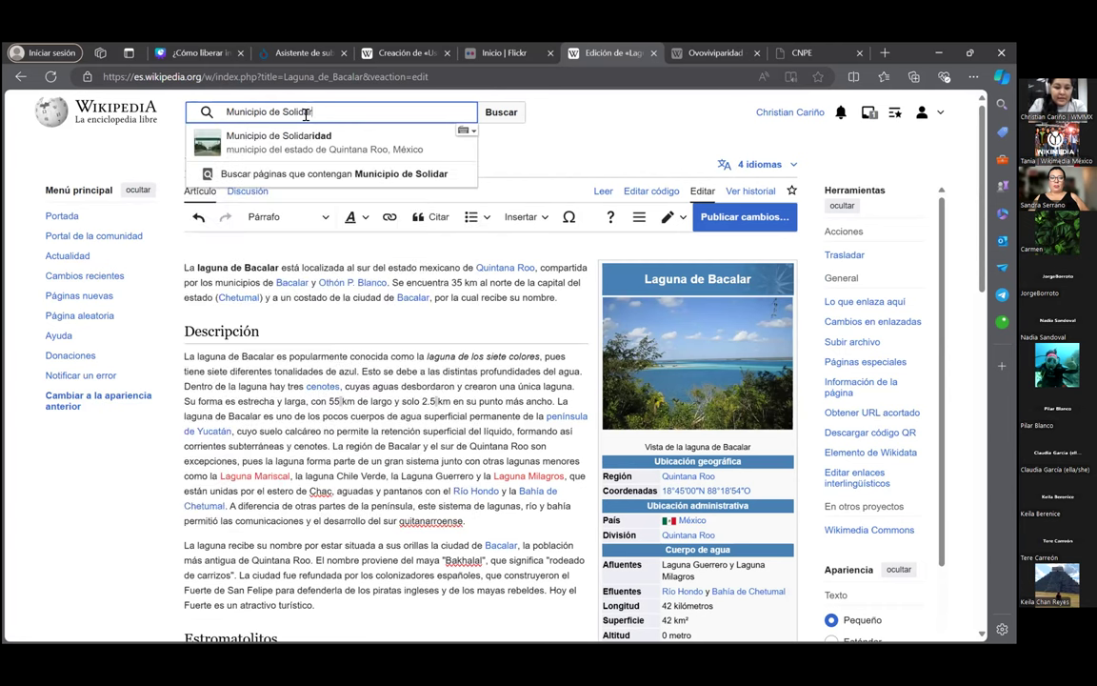
left_click(298, 143)
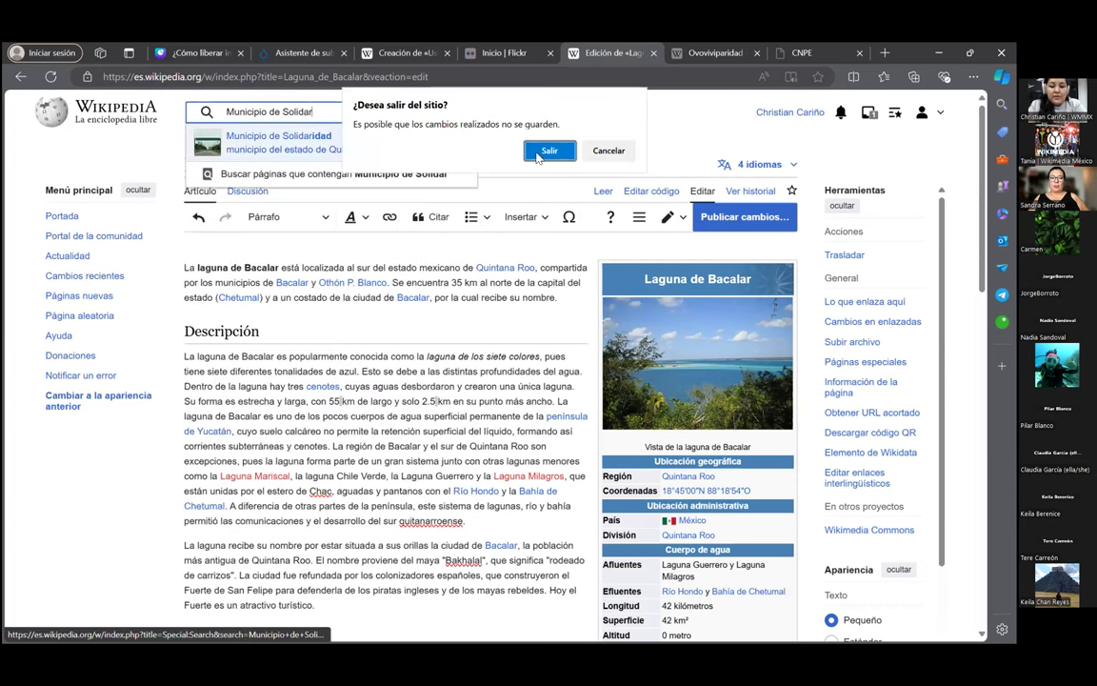
left_click(549, 150)
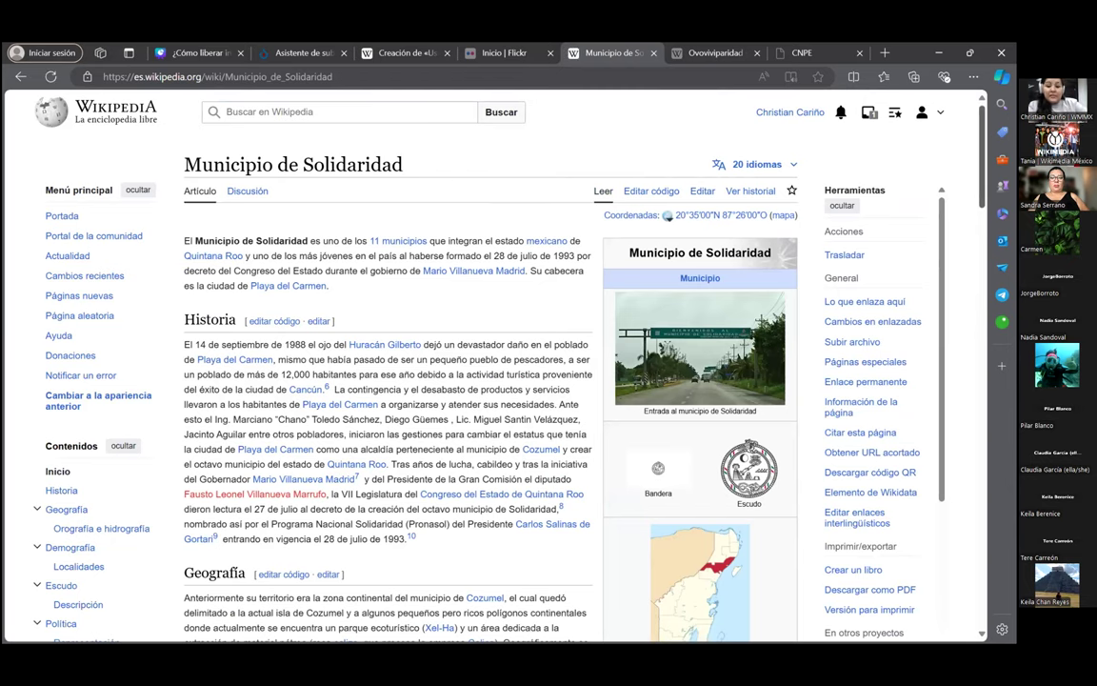
Examine the sections, images and references of the Municipio de Solidaridad article for places that could be illustrated
scroll(505, 362, "down", 9)
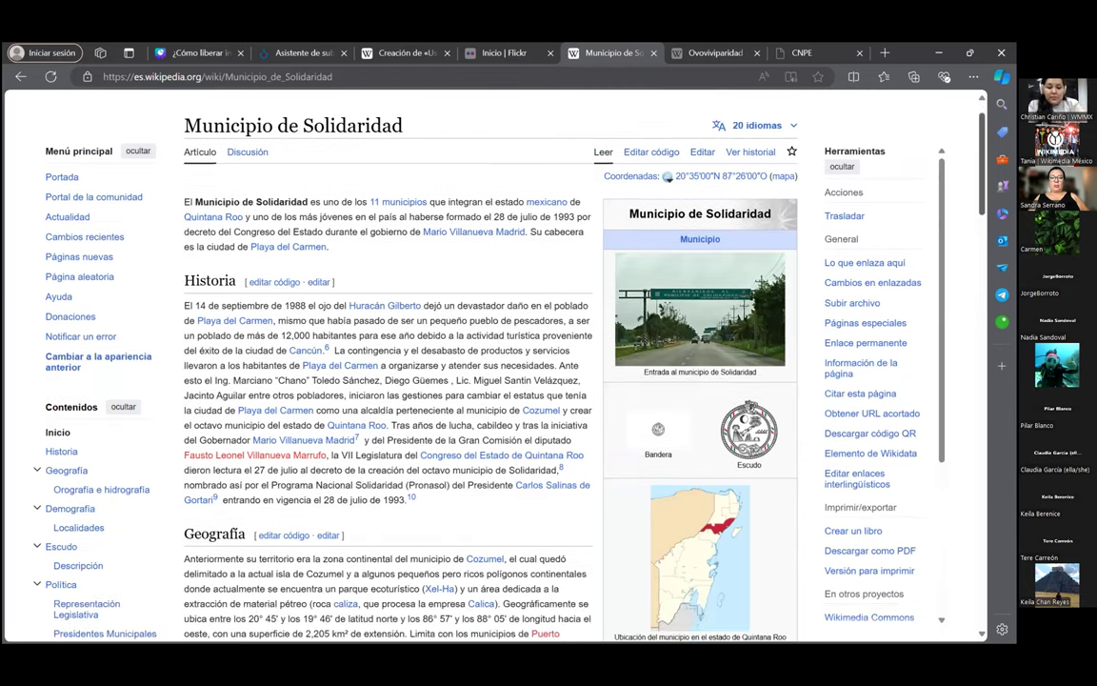
scroll(505, 362, "down", 3)
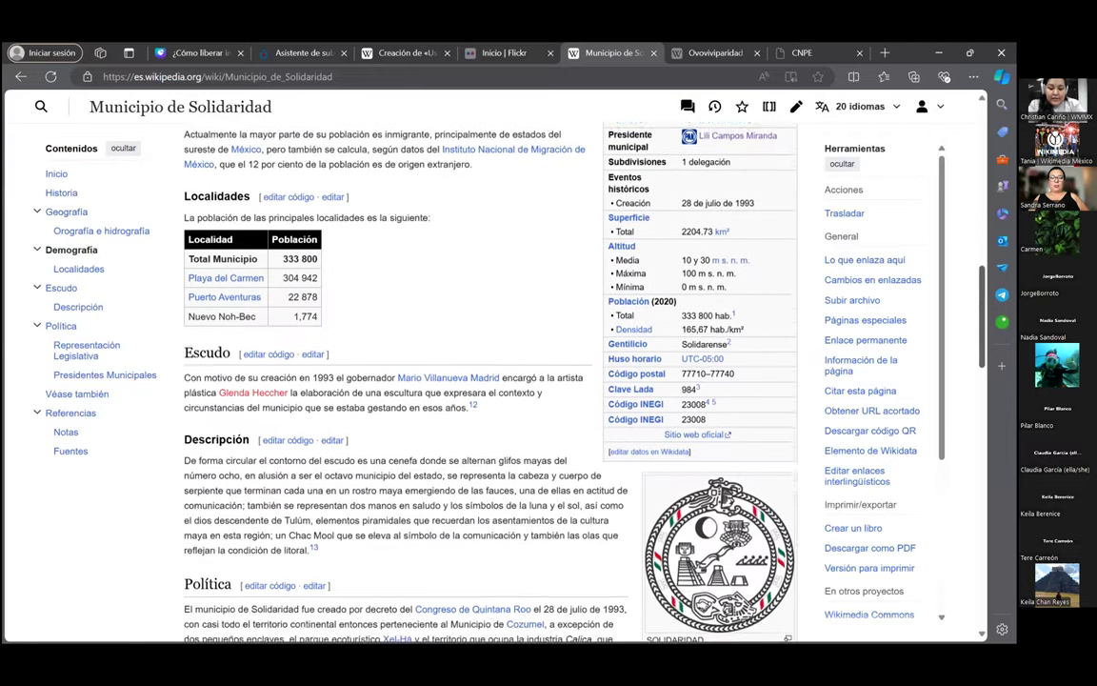
scroll(488, 380, "down", 10)
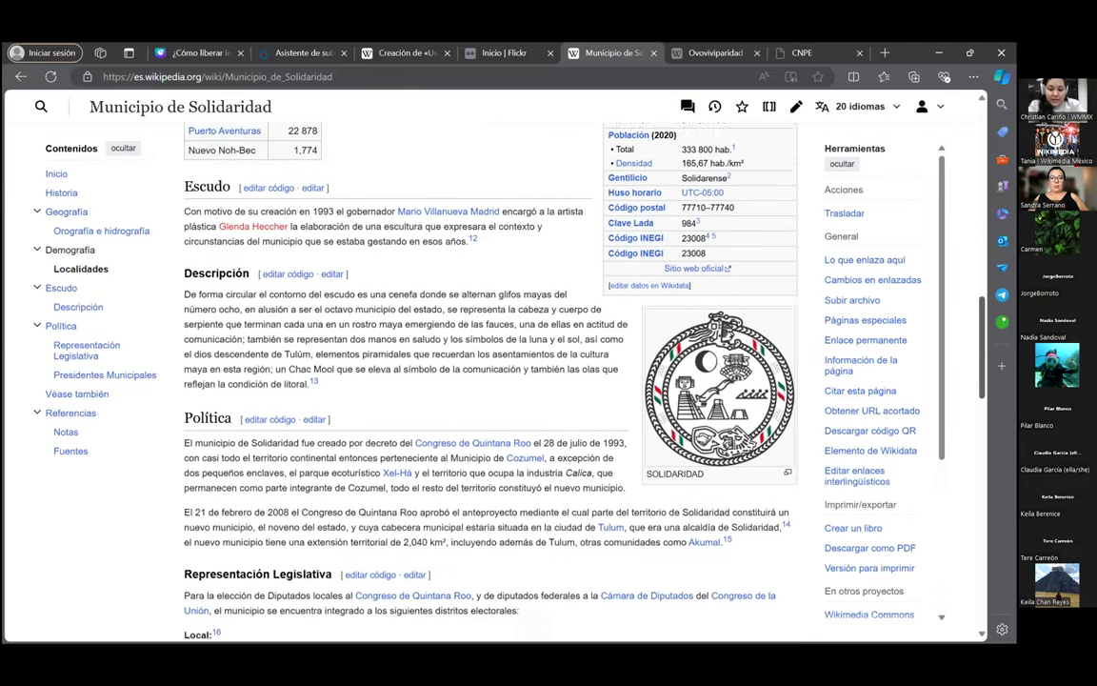
scroll(488, 381, "down", 10)
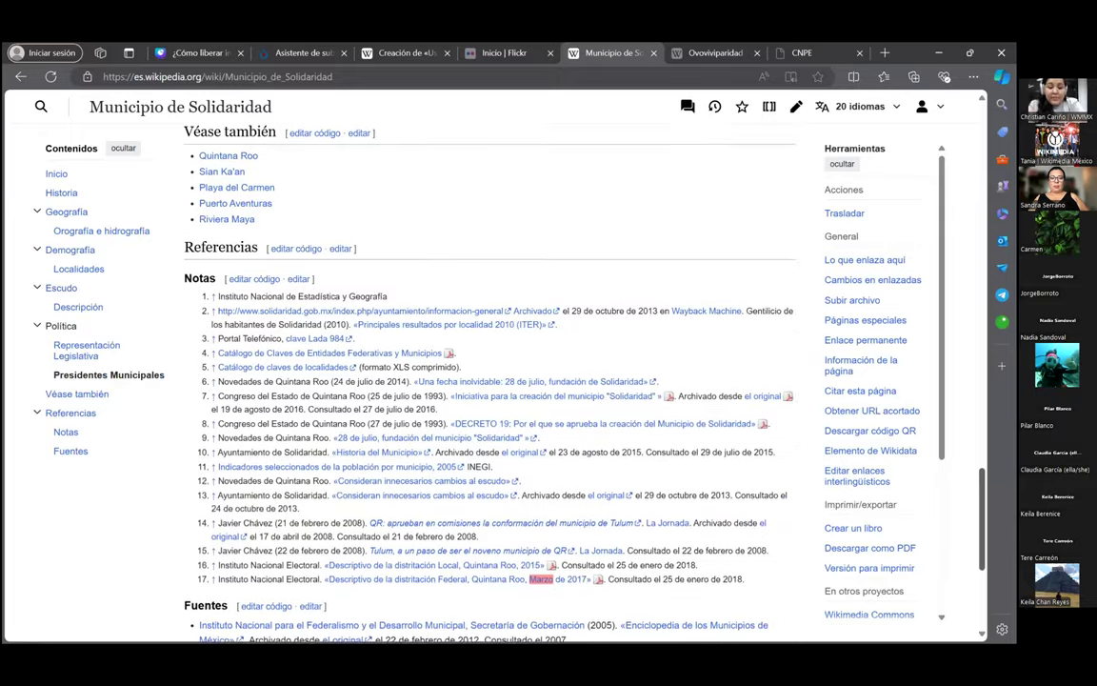
scroll(487, 381, "up", 15)
scroll(488, 381, "up", 12)
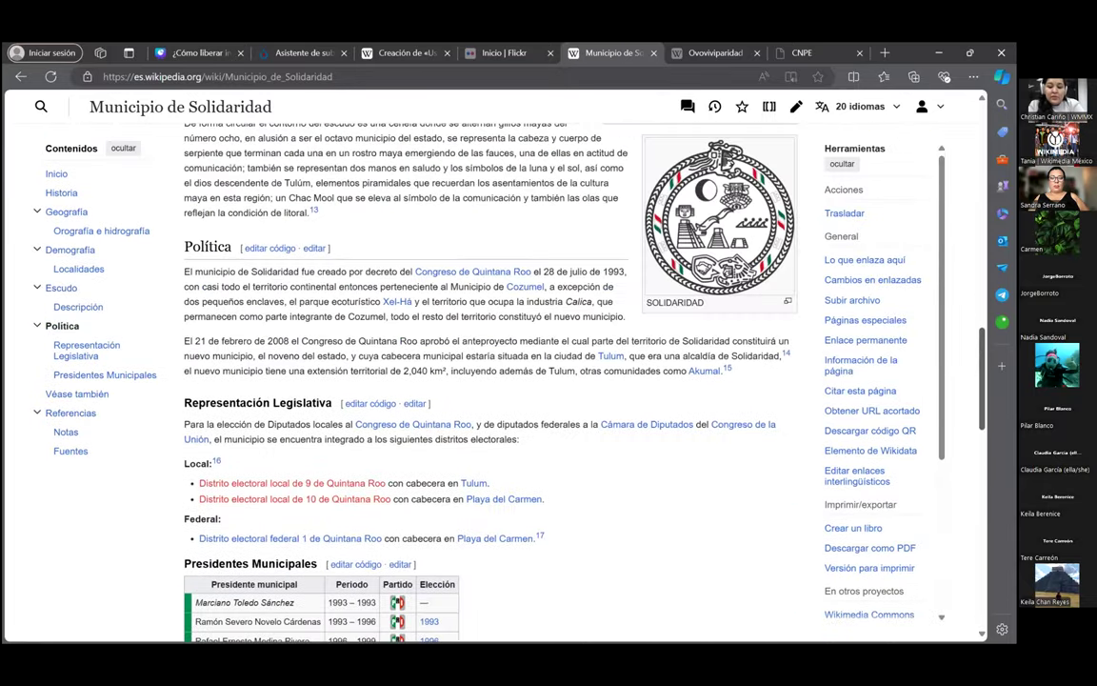
scroll(628, 322, "up", 5)
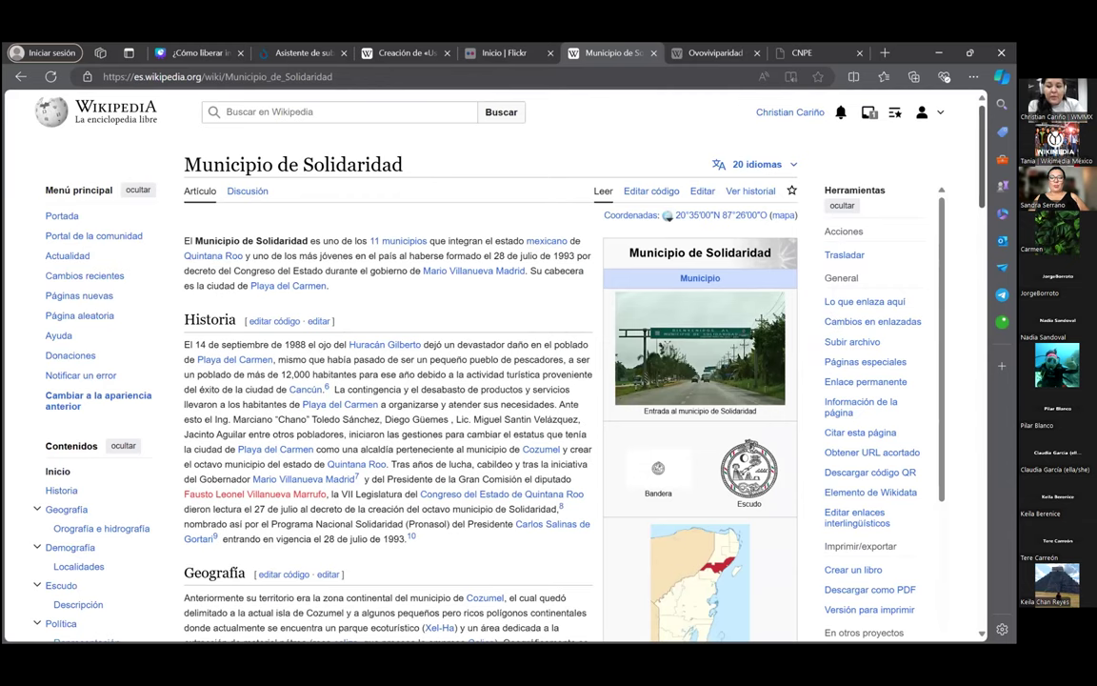
scroll(487, 381, "down", 15)
scroll(752, 359, "down", 2)
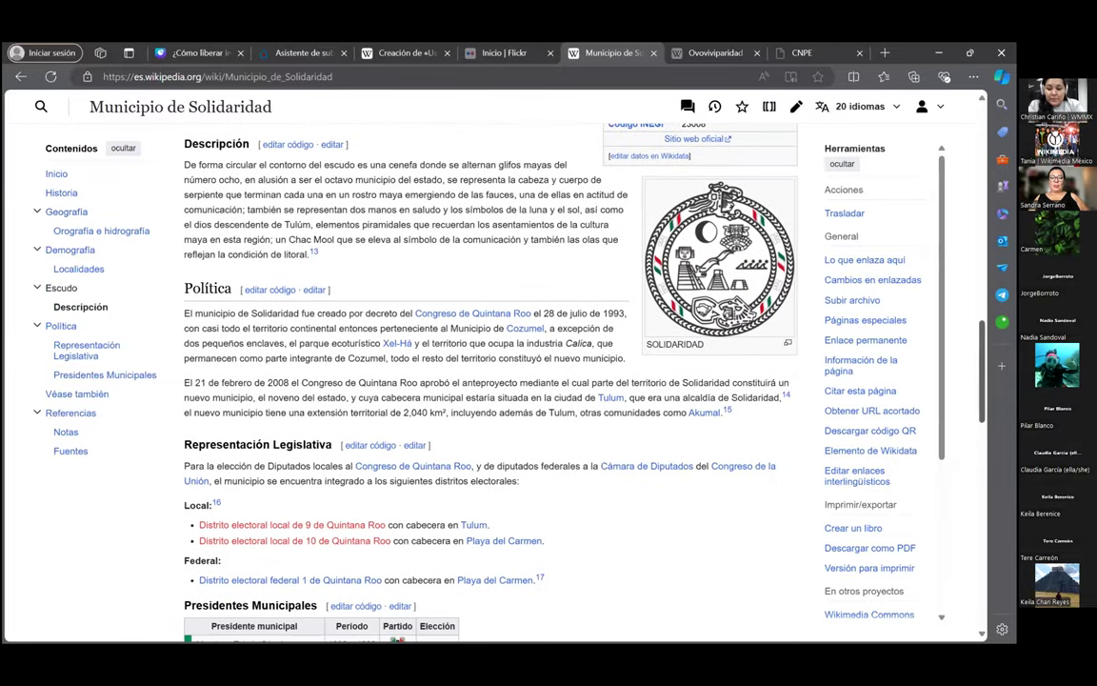
scroll(644, 315, "down", 3)
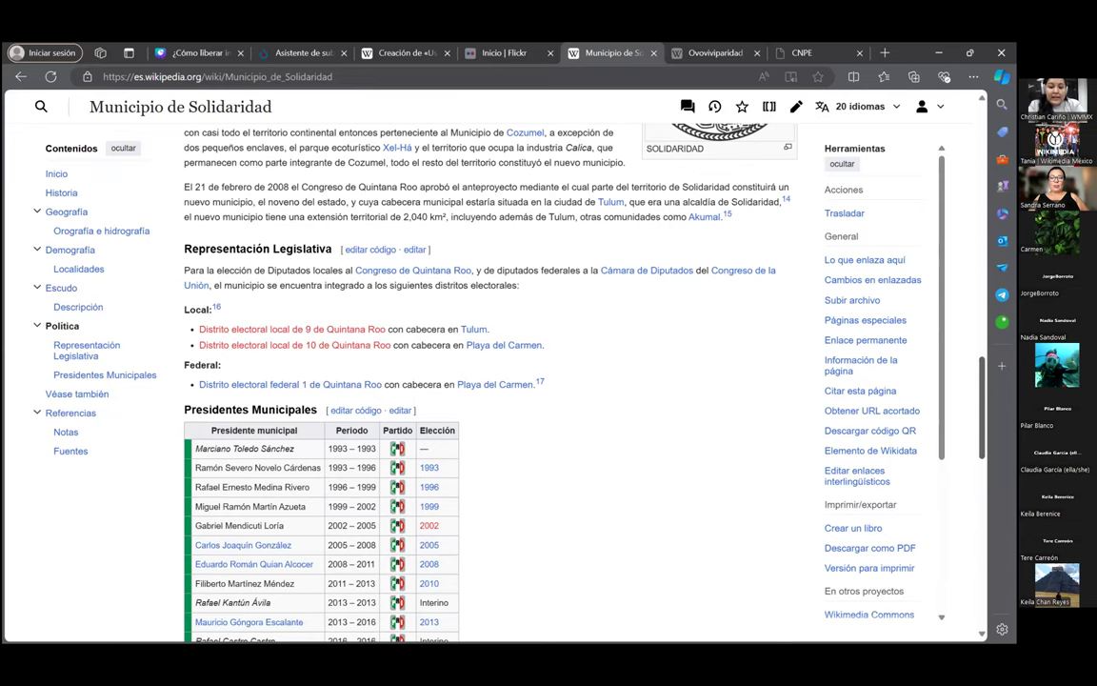
scroll(571, 372, "down", 2)
scroll(571, 371, "up", 2)
scroll(679, 235, "down", 1)
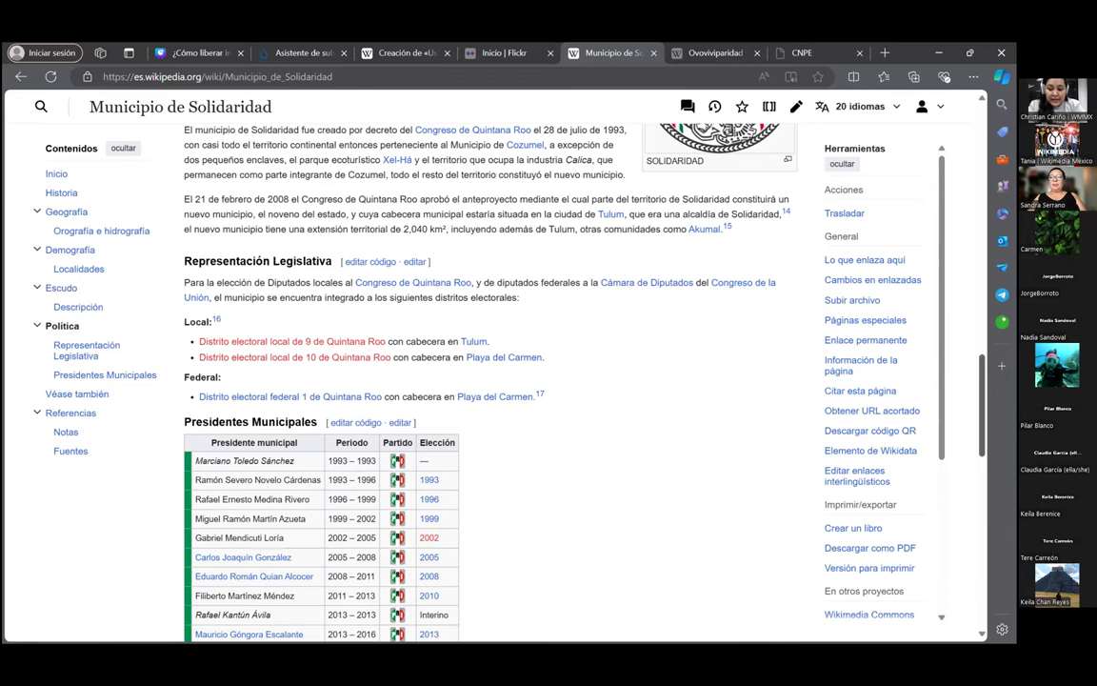
scroll(572, 381, "down", 15)
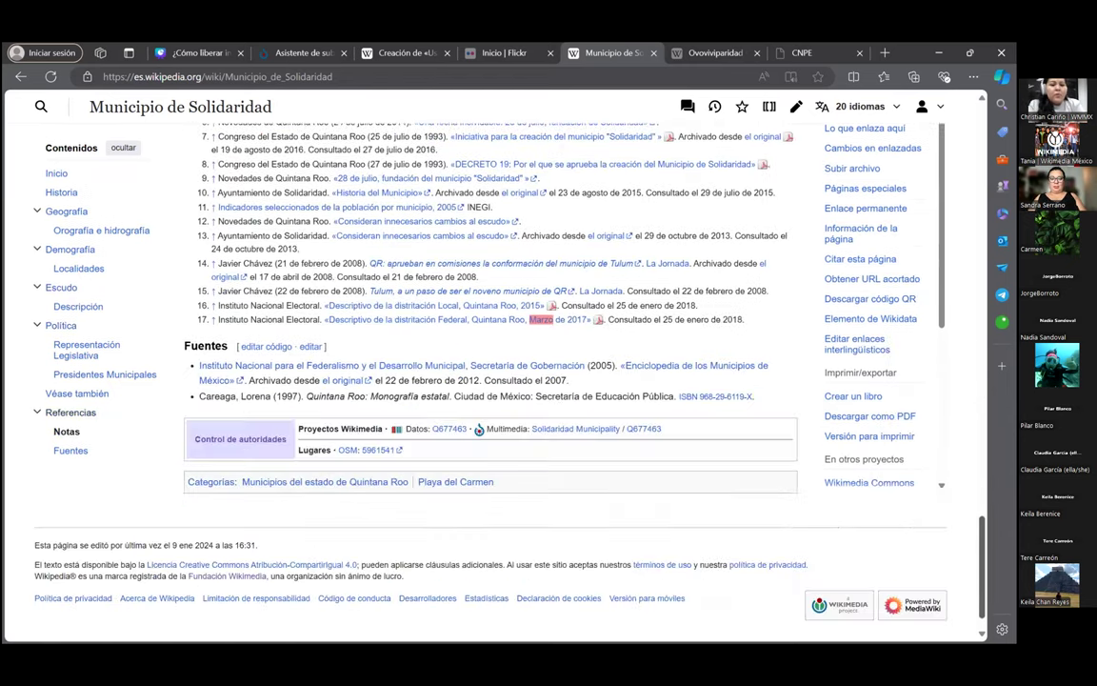
scroll(571, 381, "up", 20)
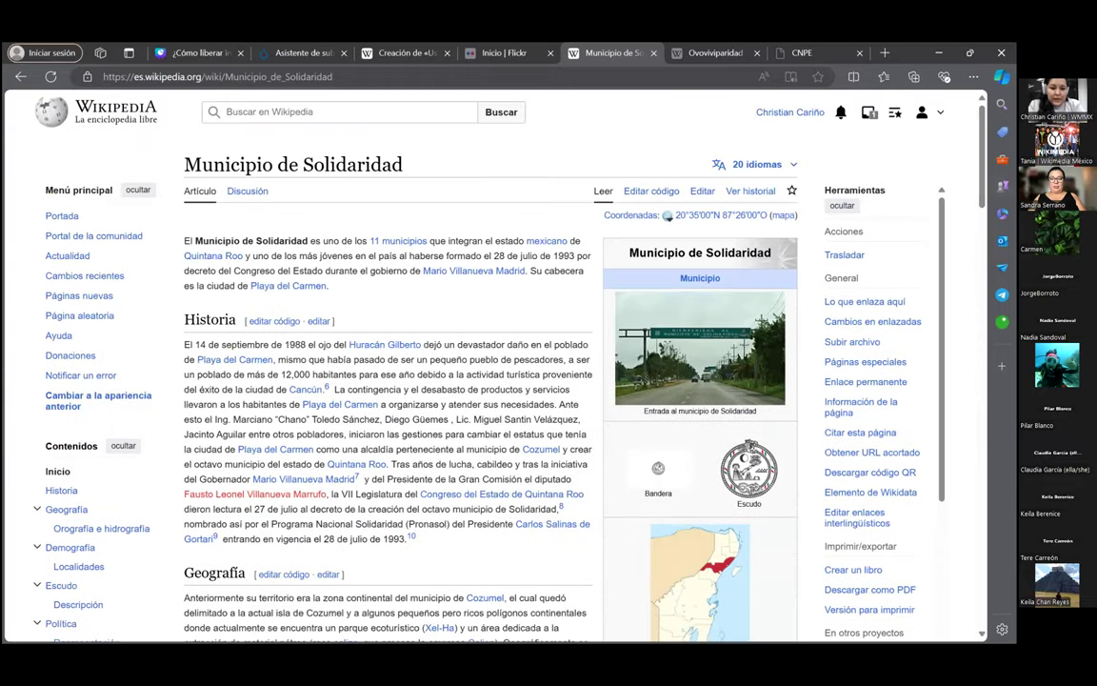
left_click(498, 53)
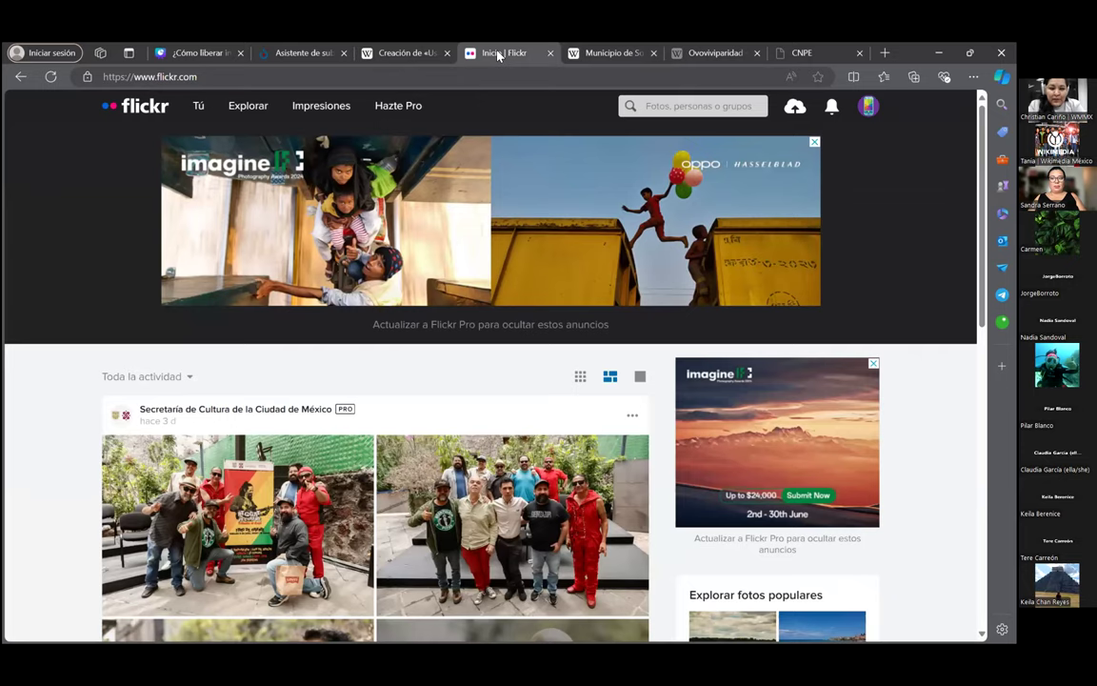
left_click(792, 107)
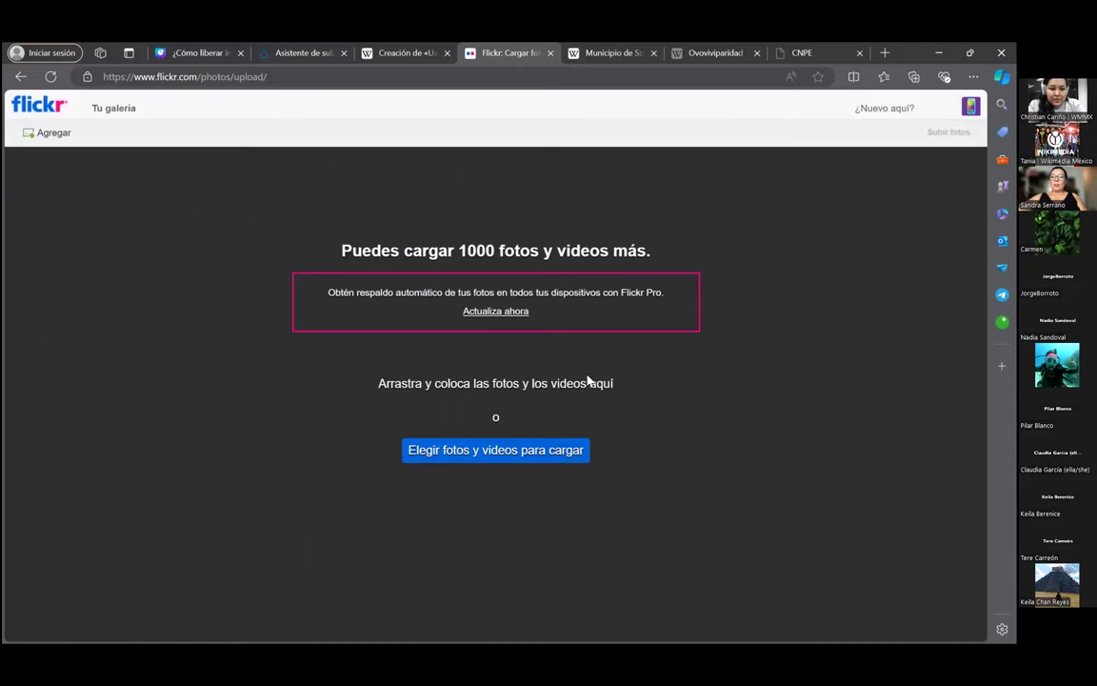
left_click(469, 450)
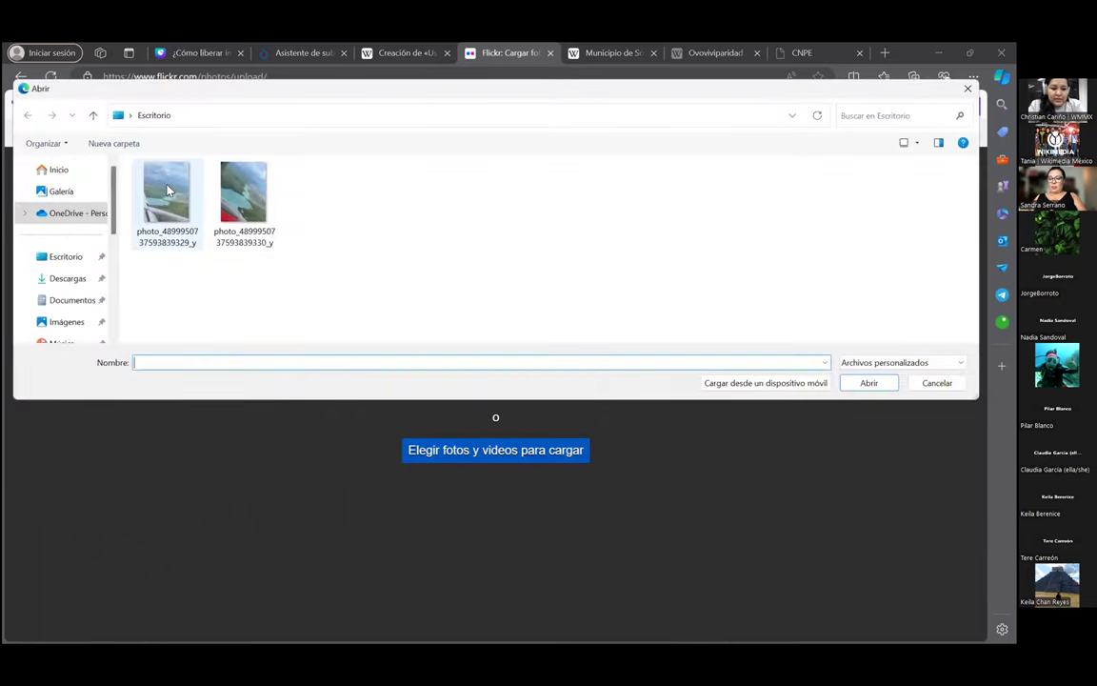
double_click(241, 196)
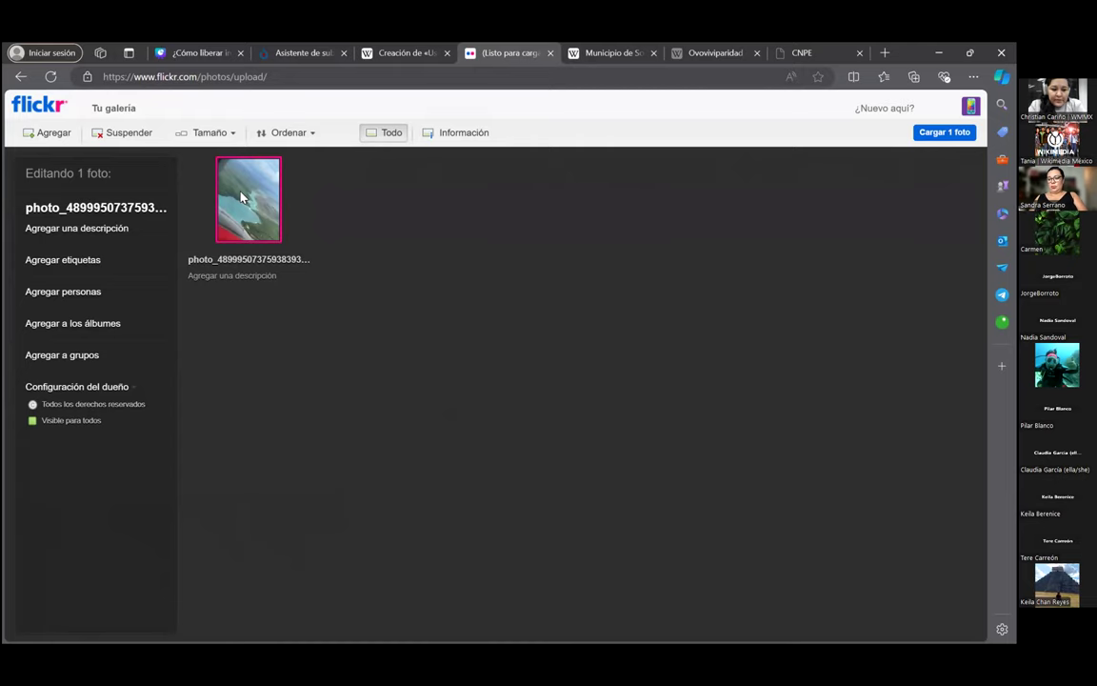
Title the photo "Vista de la Laguna de Bacalar"
left_click(105, 207)
double_click(128, 205)
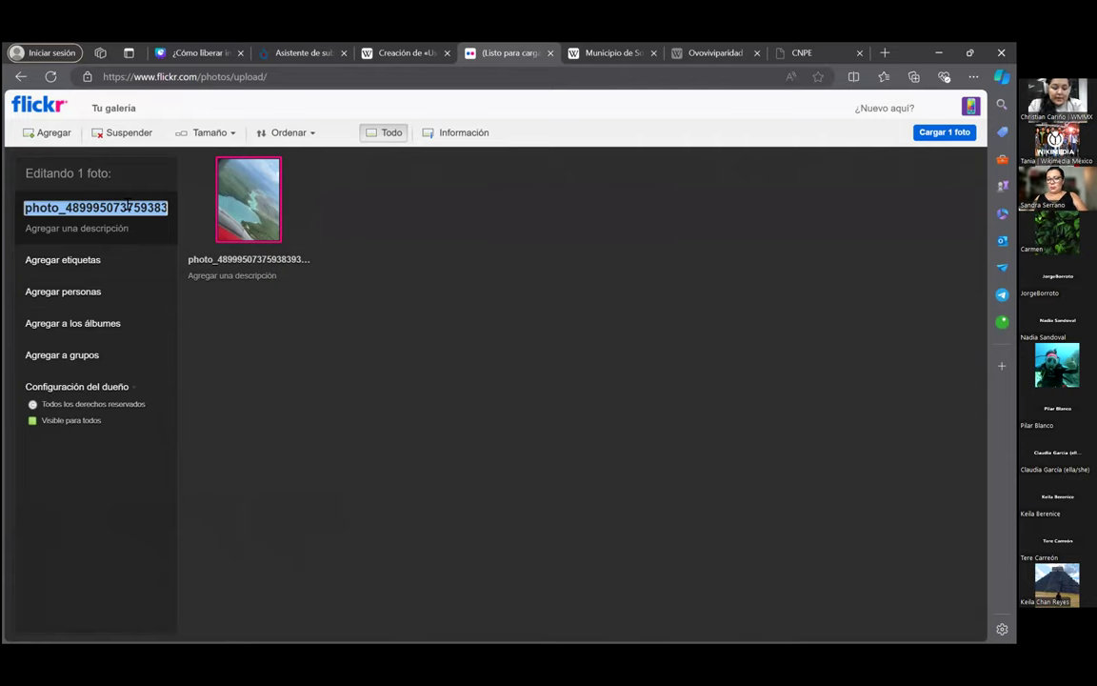
type("Vista")
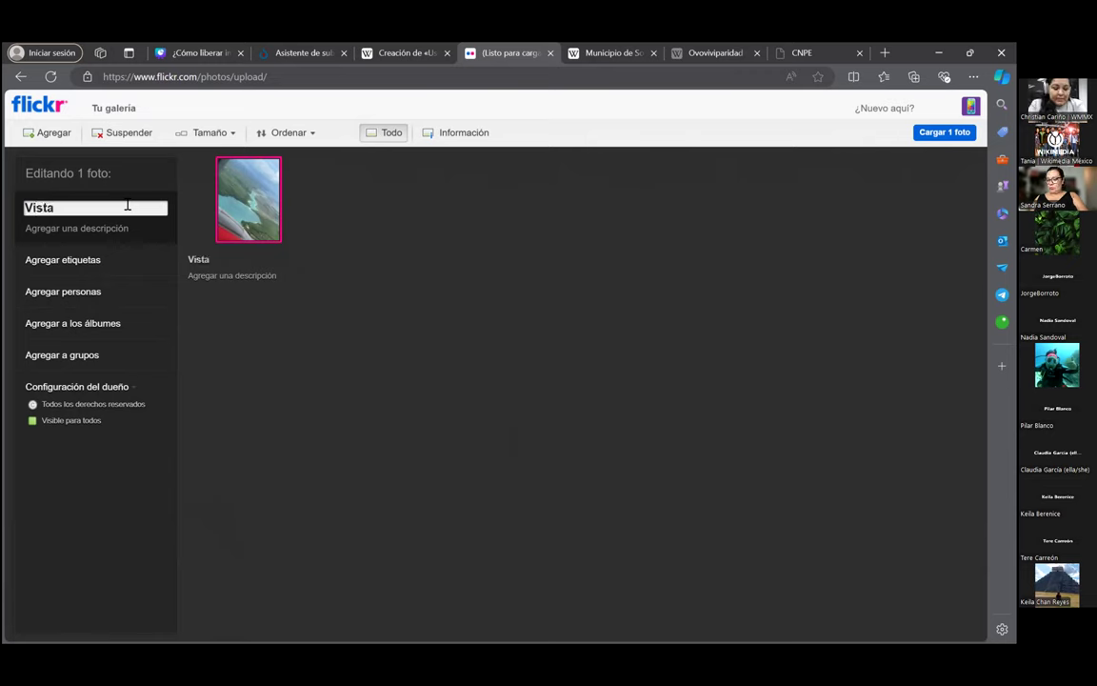
type(" de la Laguna de Bacalar desde un av")
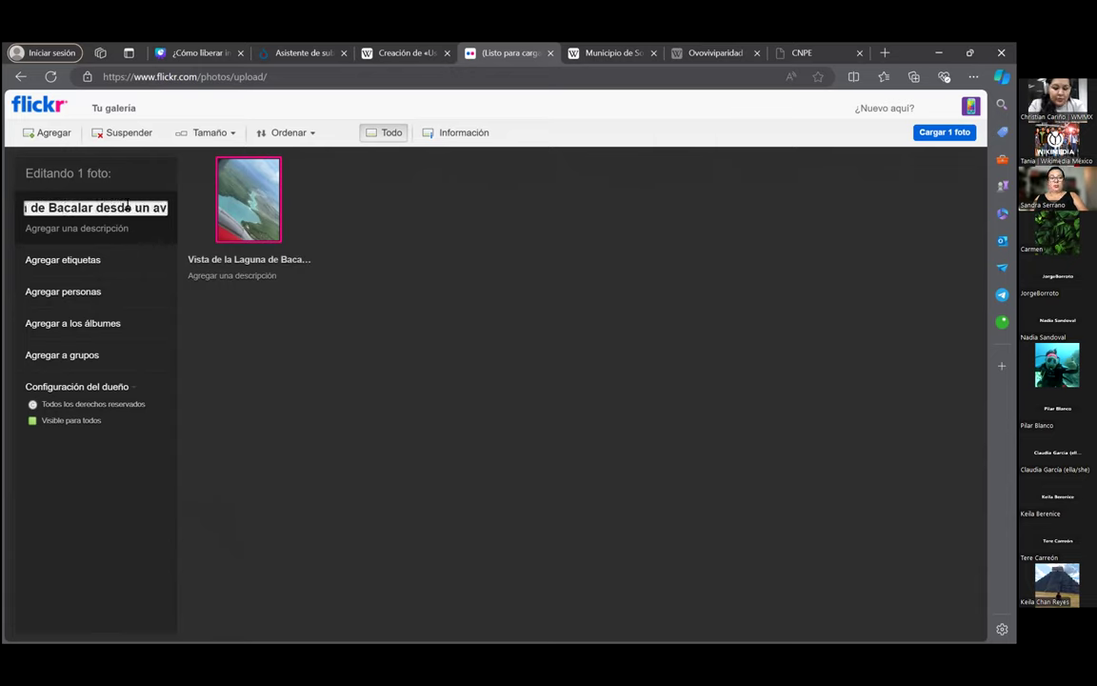
key("BackSpace")
key("BackSpace")
key("BackSpace")
key("BackSpace")
key("BackSpace")
key("BackSpace")
key("BackSpace")
key("BackSpace")
key("BackSpace")
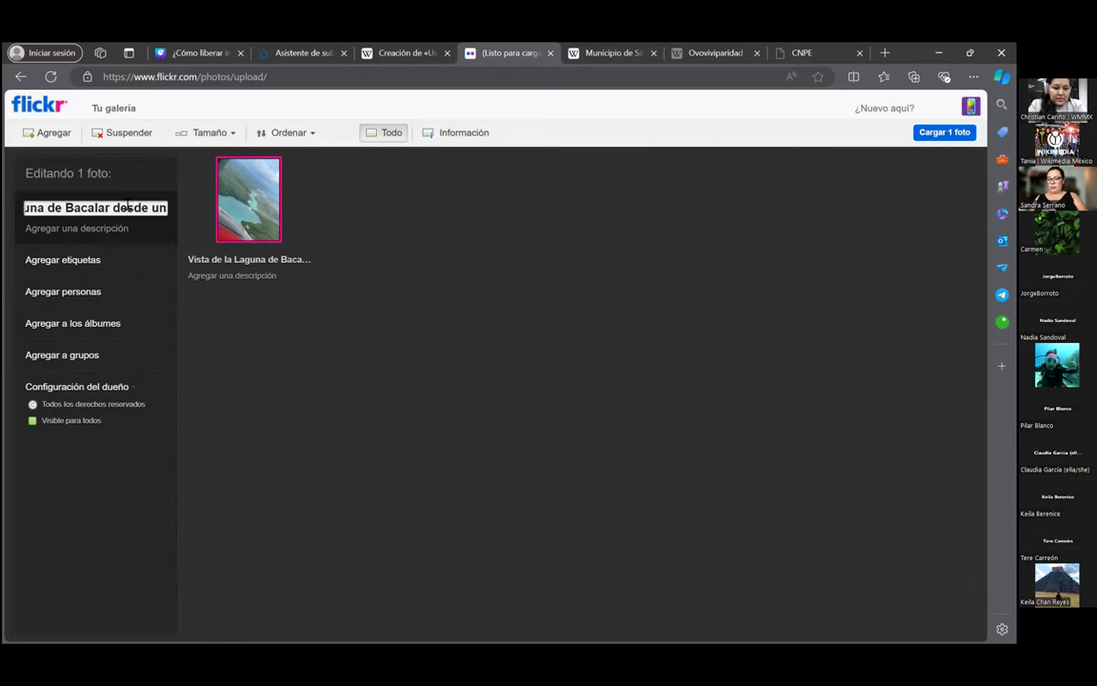
key("BackSpace")
key("BackSpace")
key("BackSpace")
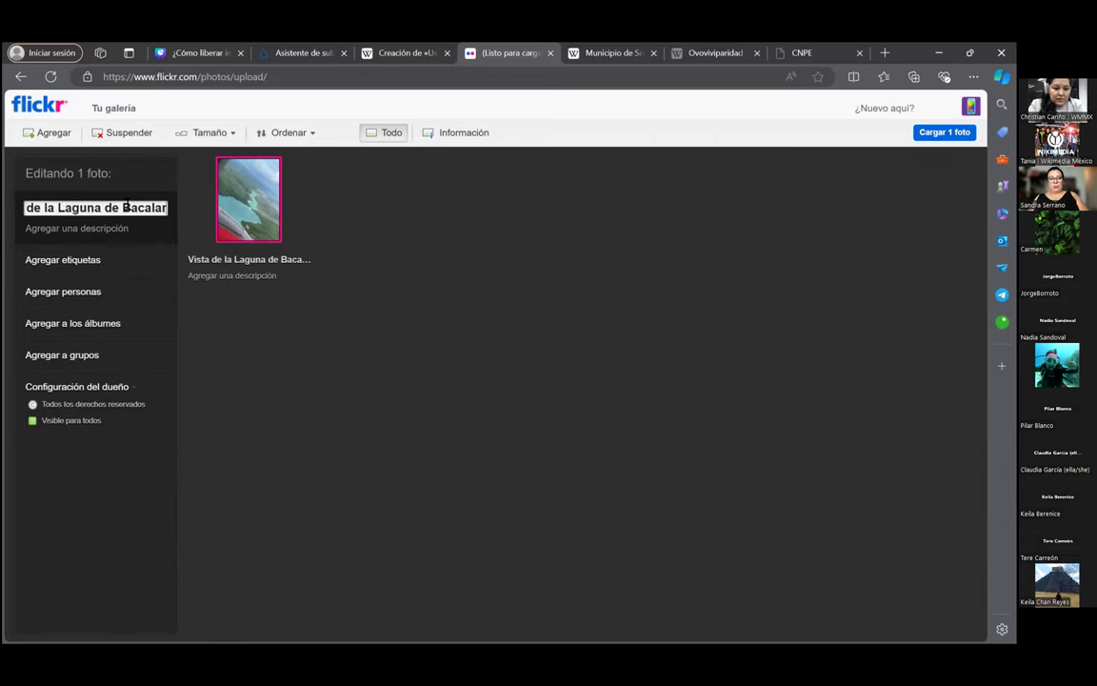
key("Left")
key("Left")
key("Left")
key("Left")
key("Left")
key("Left")
key("Left")
key("Left")
key("Left")
key("Left")
key("Left")
key("Left")
key("Left")
key("Left")
key("Left")
key("Left")
key("Left")
key("Left")
key("Left")
key("Left")
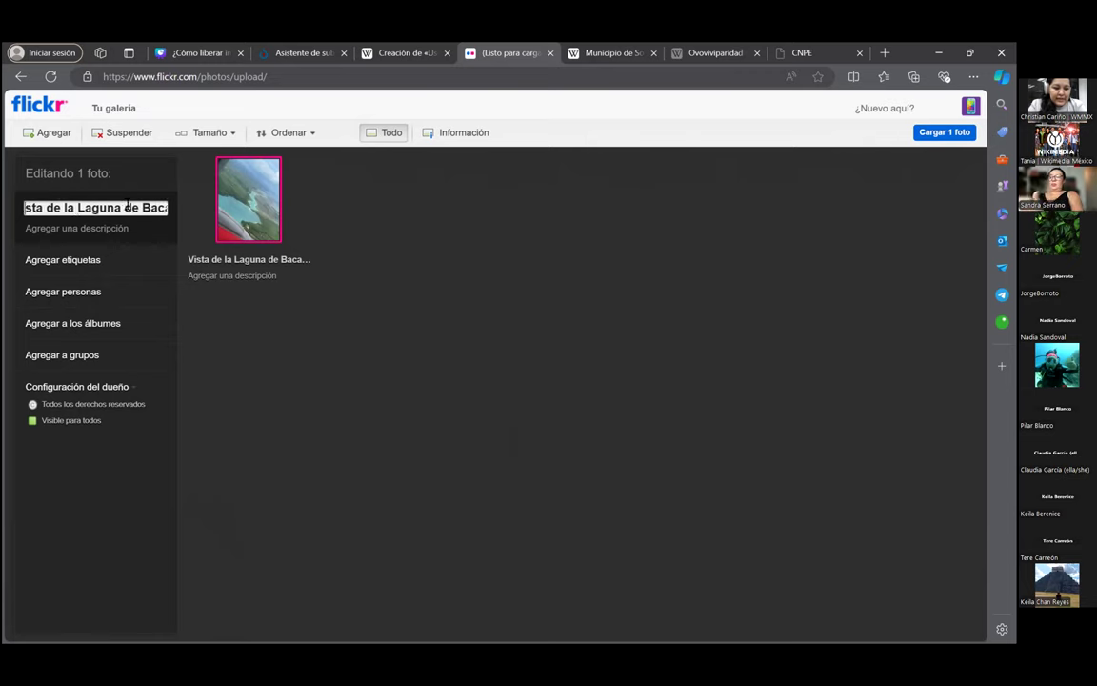
key("Right")
key("Right")
key("Right")
key("Right")
key("Right")
key("Right")
key("Right")
key("Right")
key("Right")
key("Right")
key("Right")
key("Right")
key("Right")
key("Right")
key("Right")
key("Right")
key("Right")
key("Right")
key("Right")
key("Right")
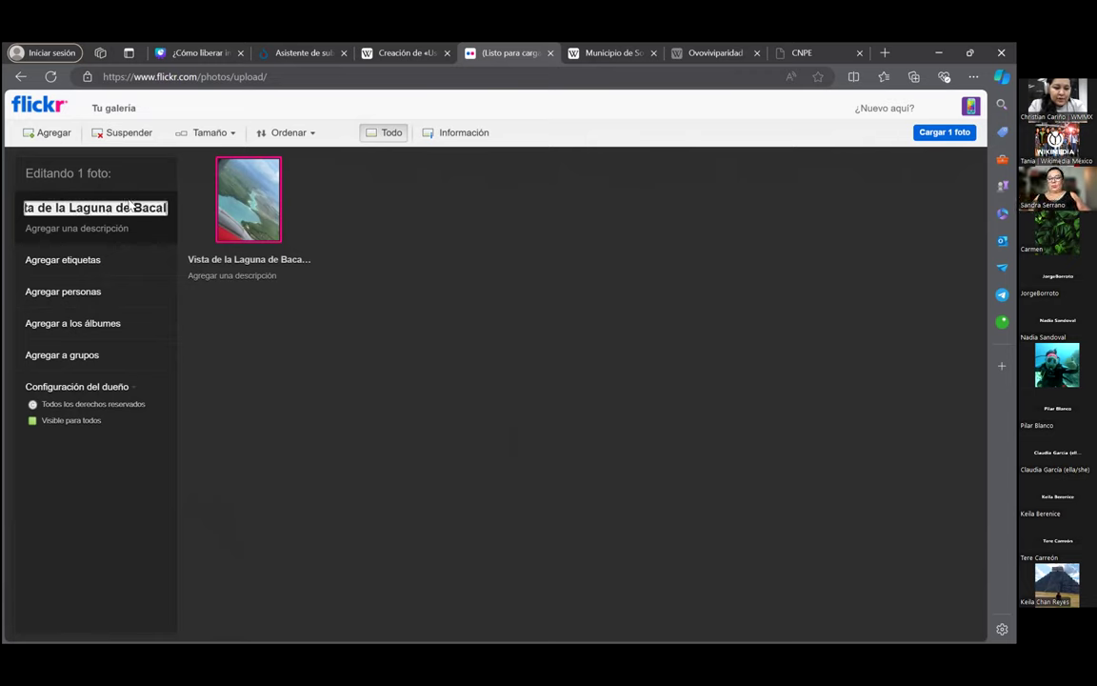
Copy the photo's title into its description so it reads "Vista de la Laguna de Bacalar"
left_click(106, 228)
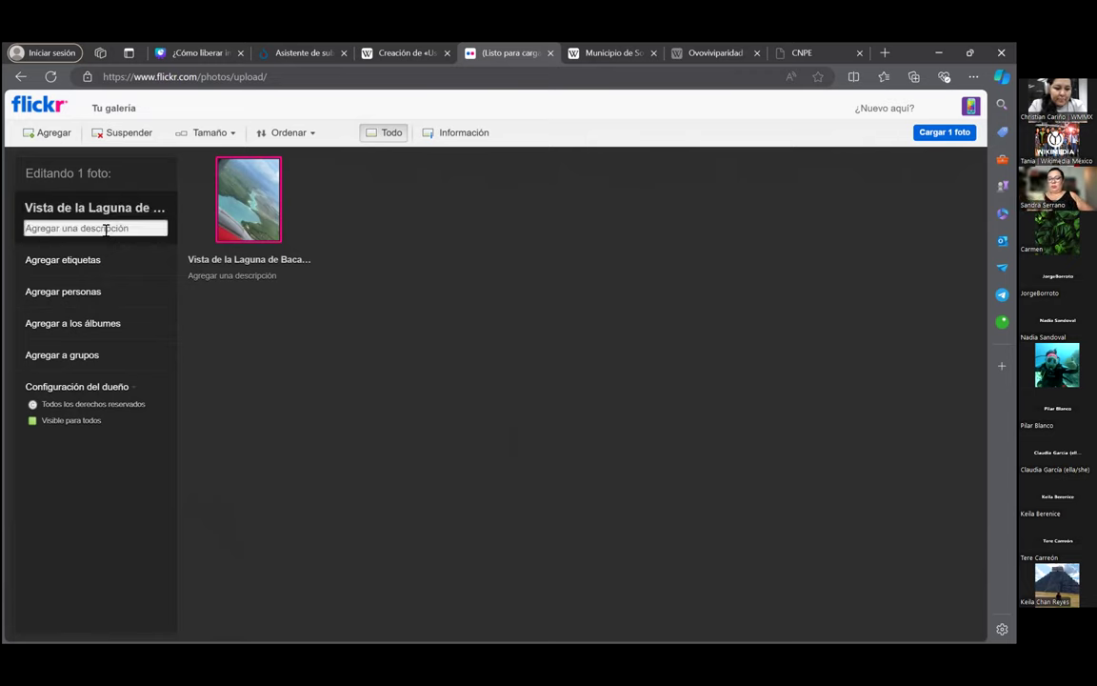
left_click(95, 208)
left_click(90, 206)
right_click(77, 193)
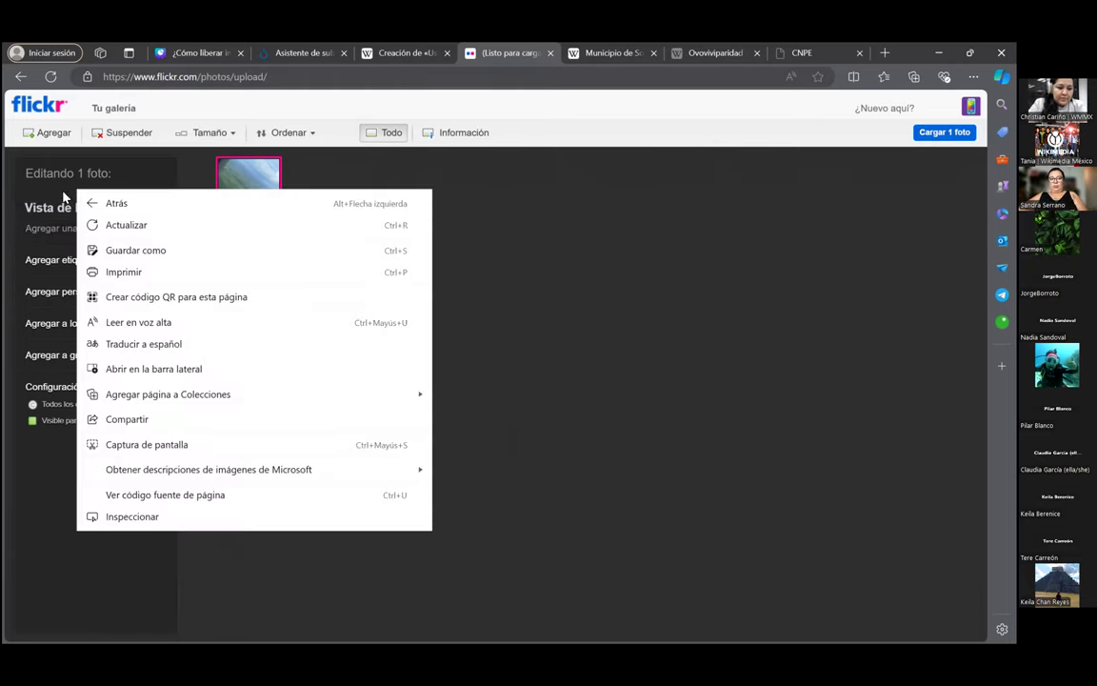
left_click(52, 206)
left_click(56, 208)
key("ctrl+c")
right_click(56, 207)
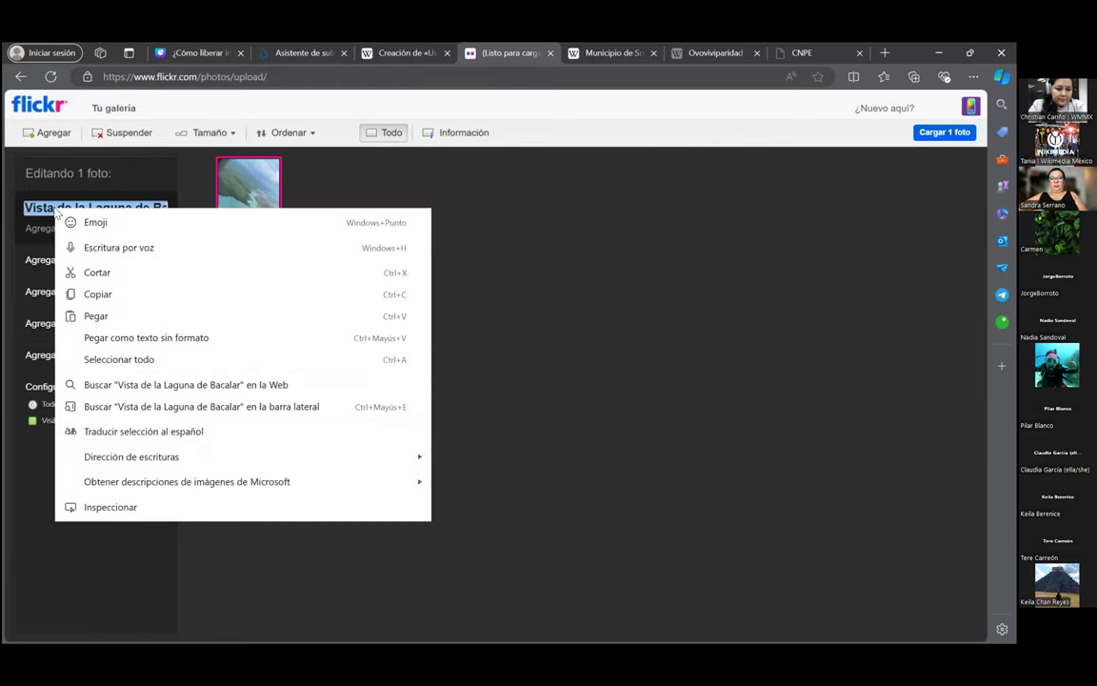
left_click(103, 293)
left_click(82, 228)
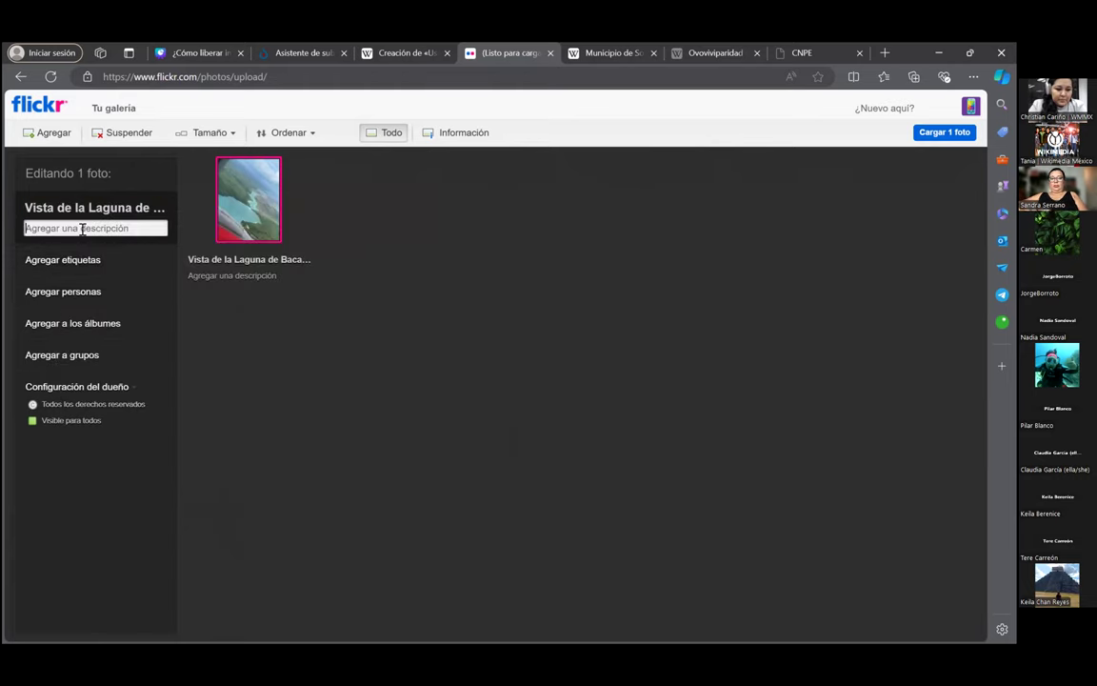
right_click(82, 229)
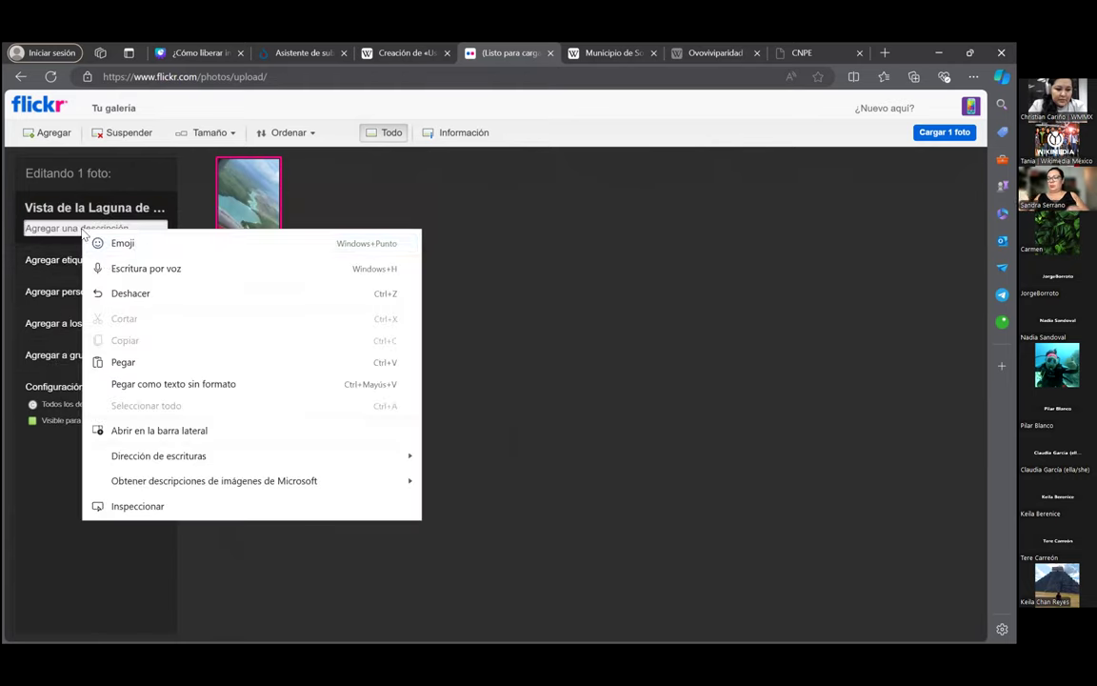
left_click(139, 366)
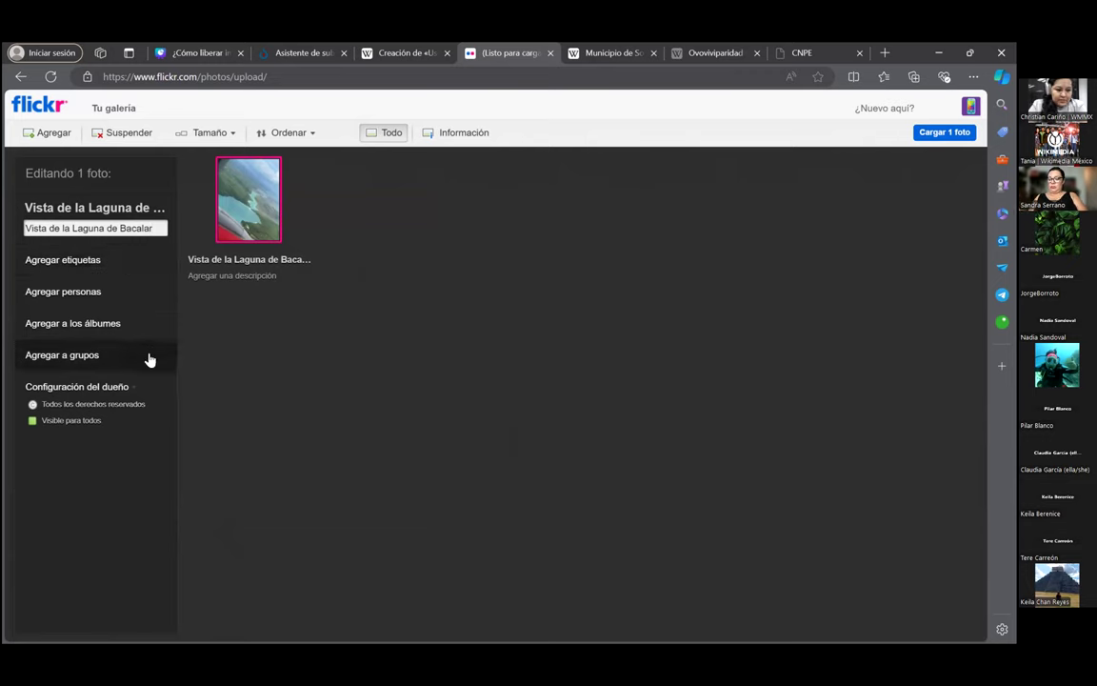
mouse_move(139, 382)
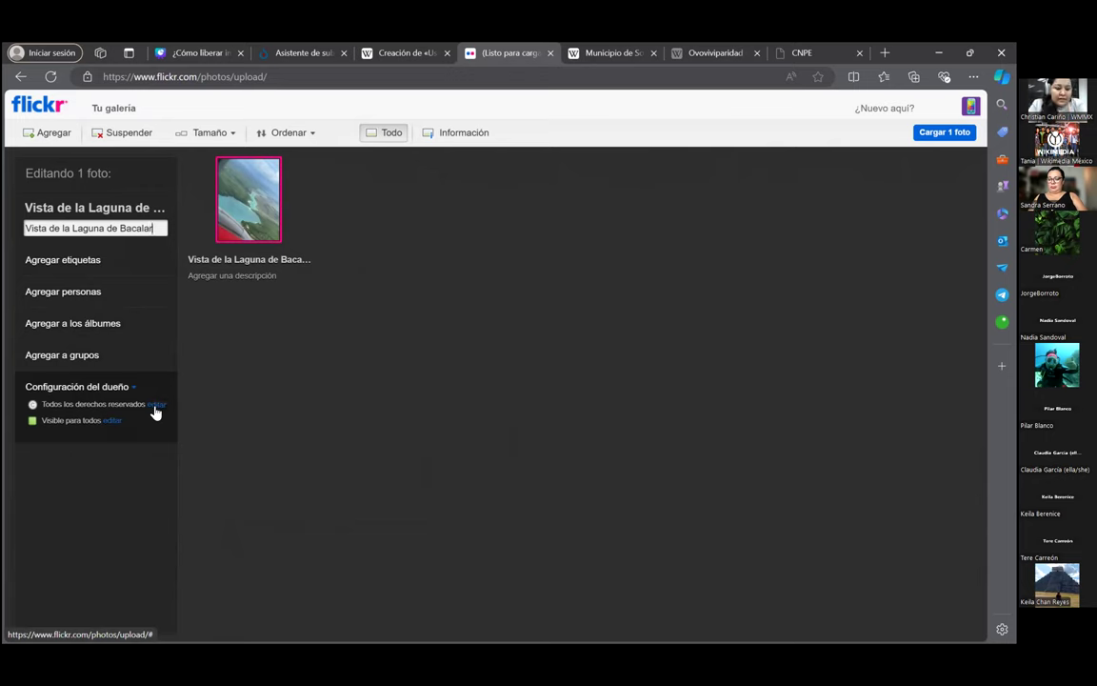
Set the photo's licence to Atribución (CC BY 2.0) in the owner settings
left_click(155, 411)
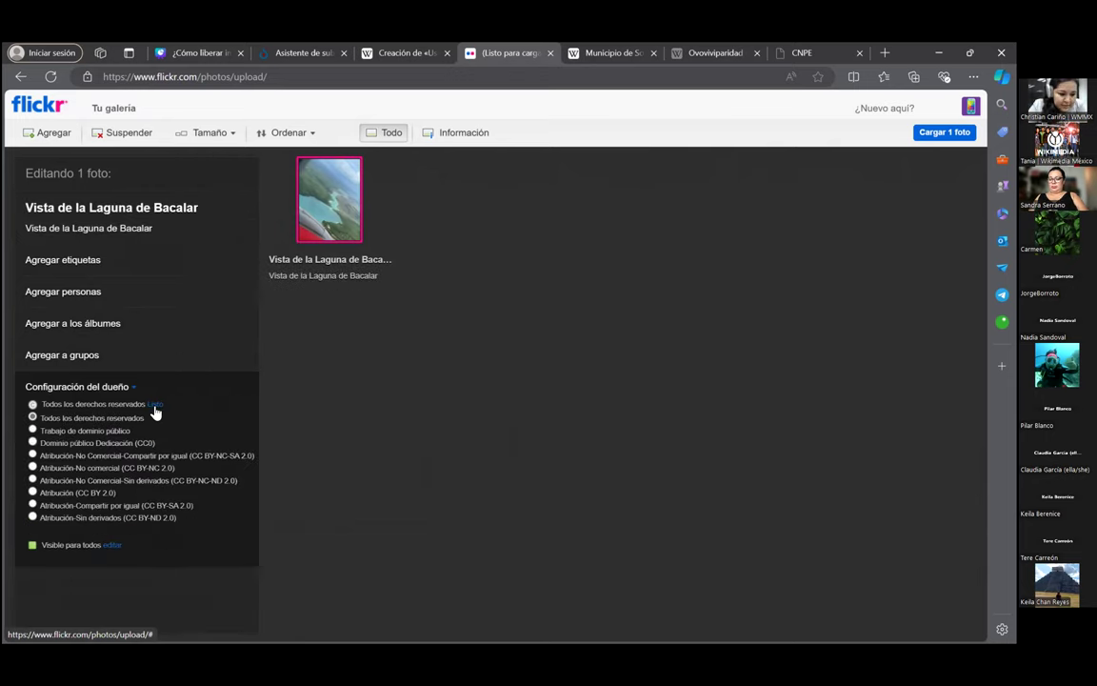
left_click(133, 387)
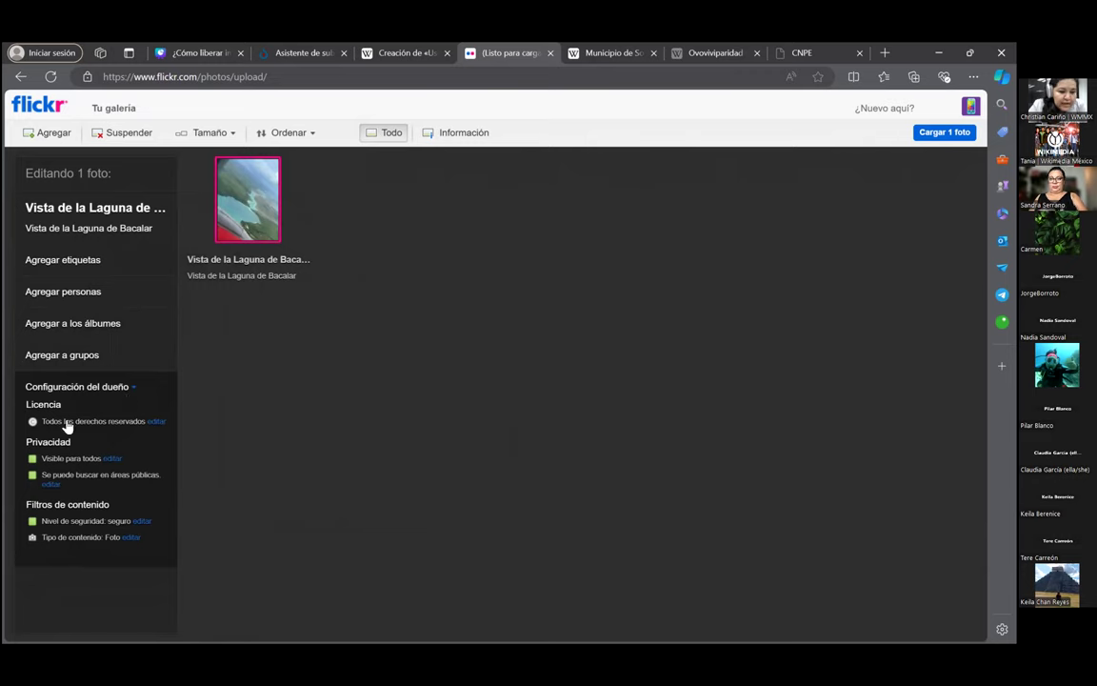
left_click(158, 423)
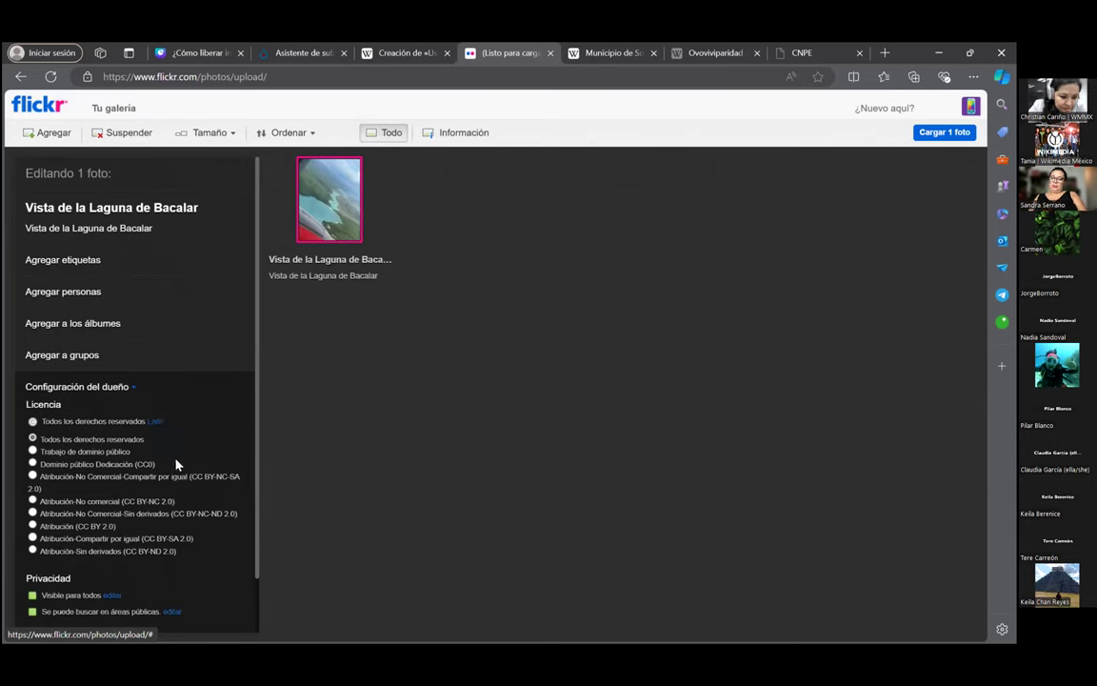
left_click(33, 464)
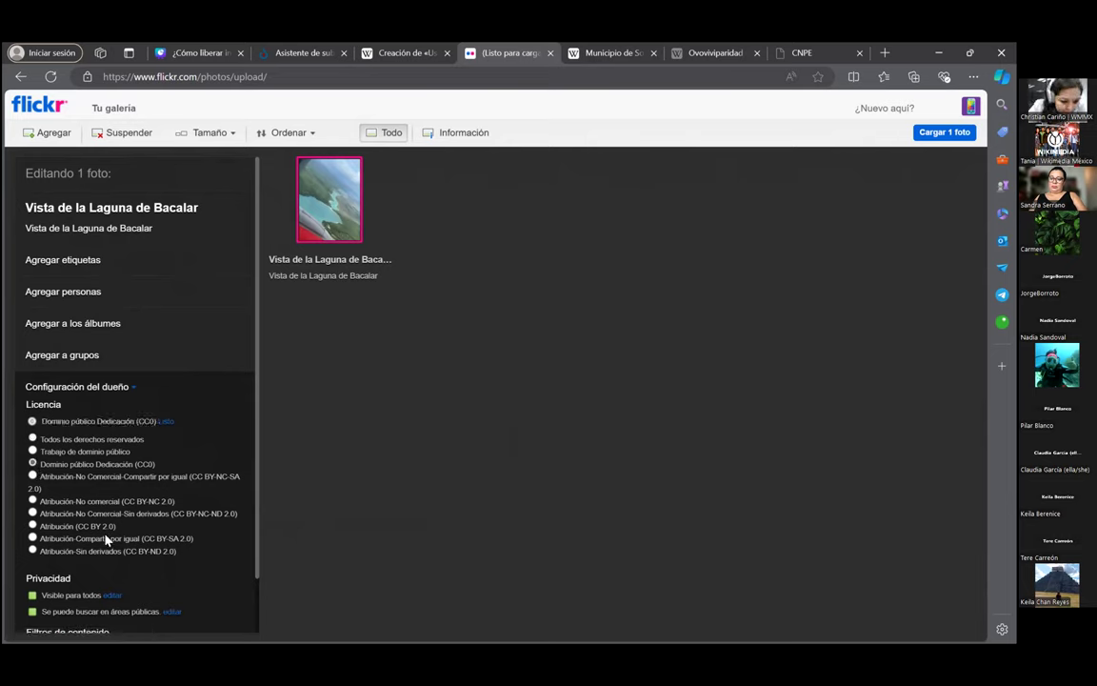
left_click(34, 527)
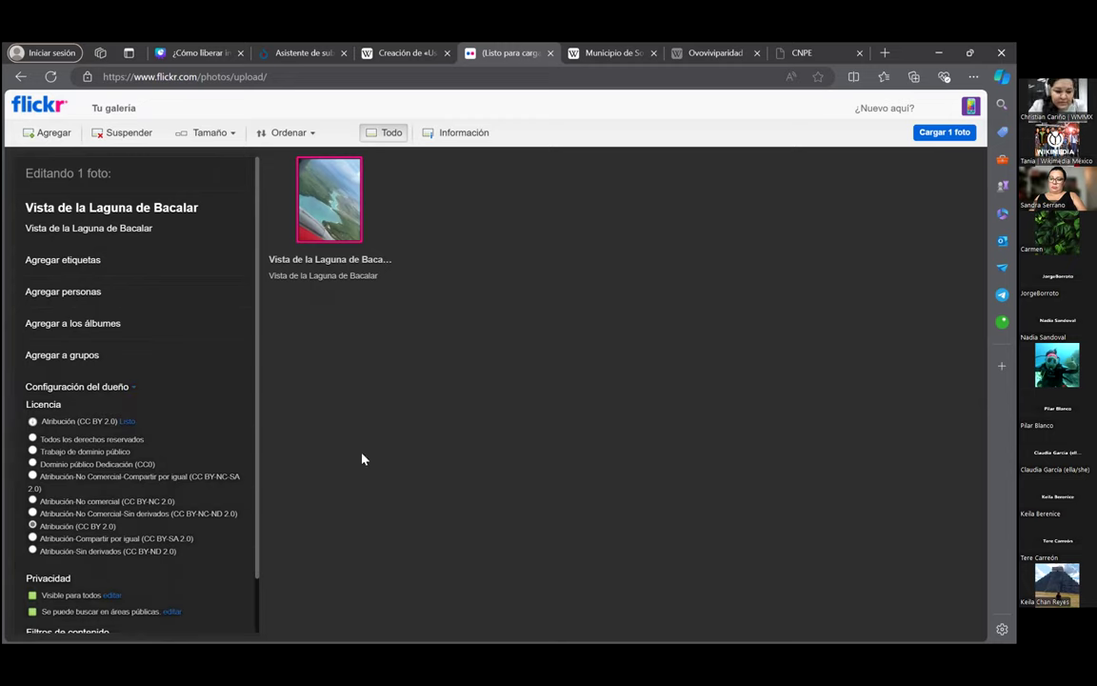
left_click_drag(255, 484, 29, 167)
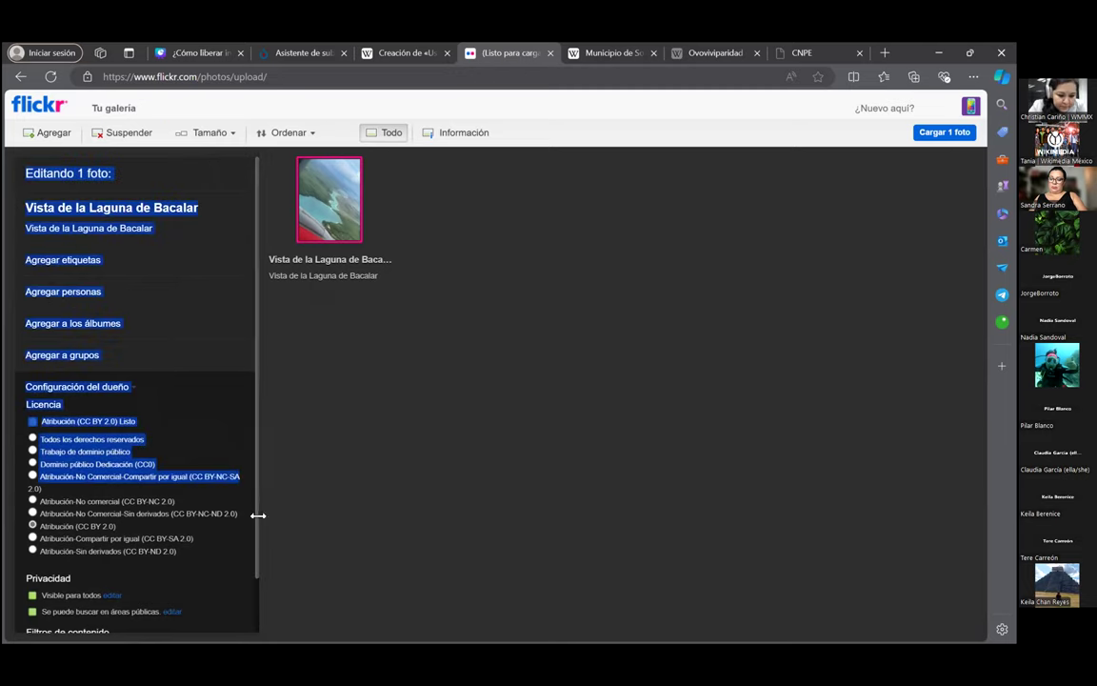
left_click(232, 352)
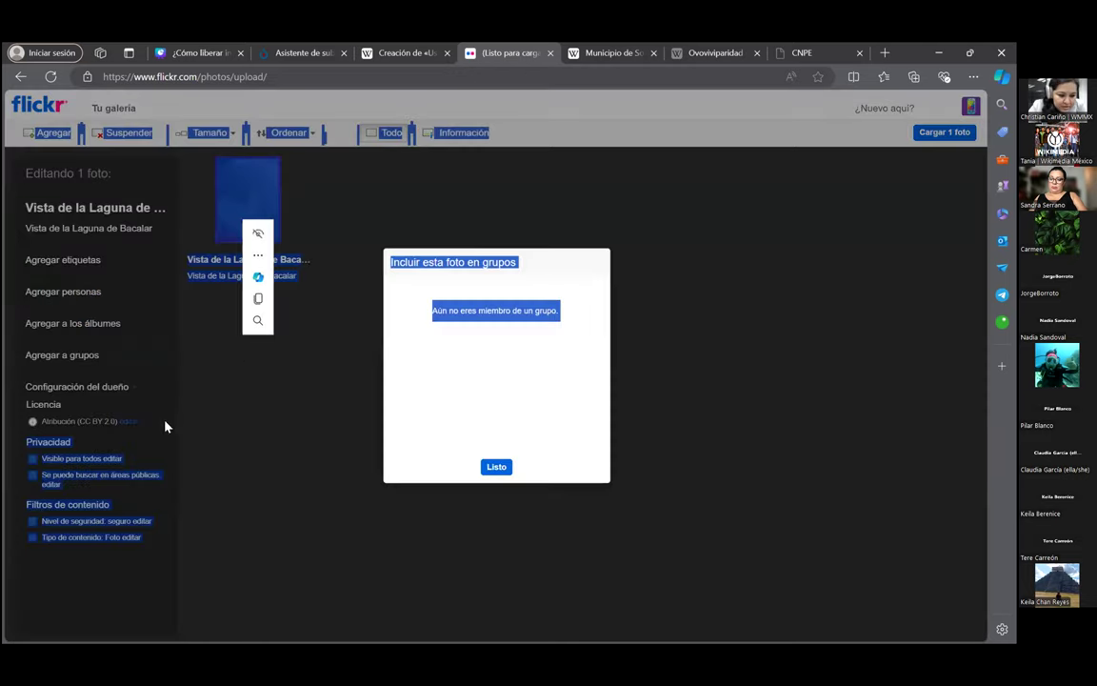
left_click(141, 444)
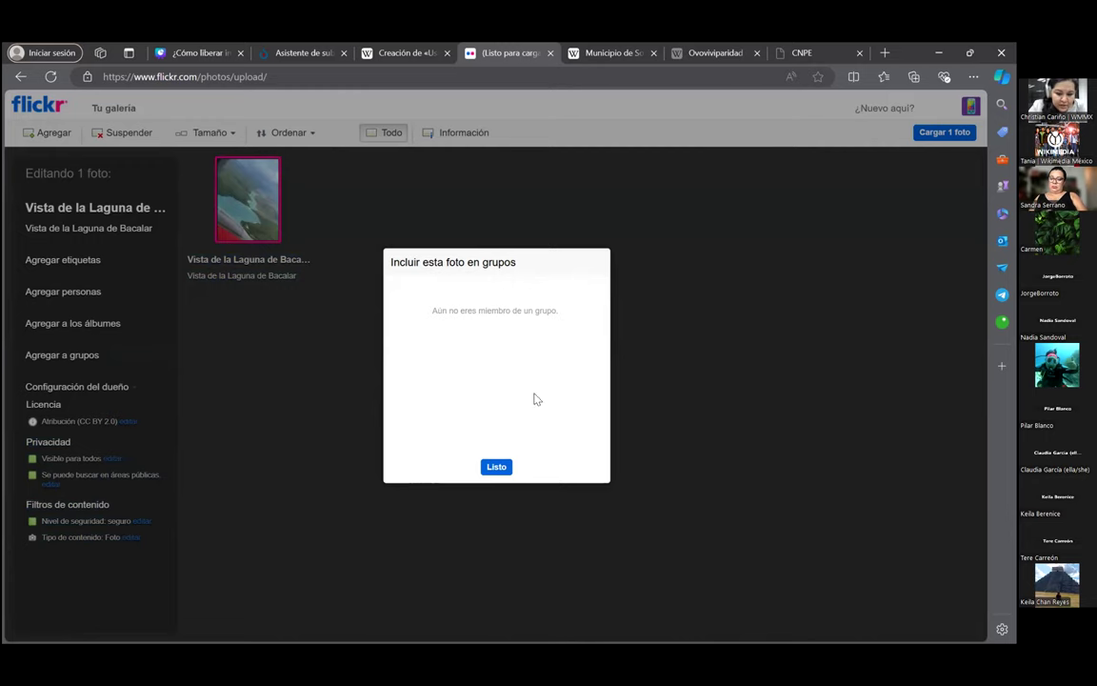
left_click(496, 468)
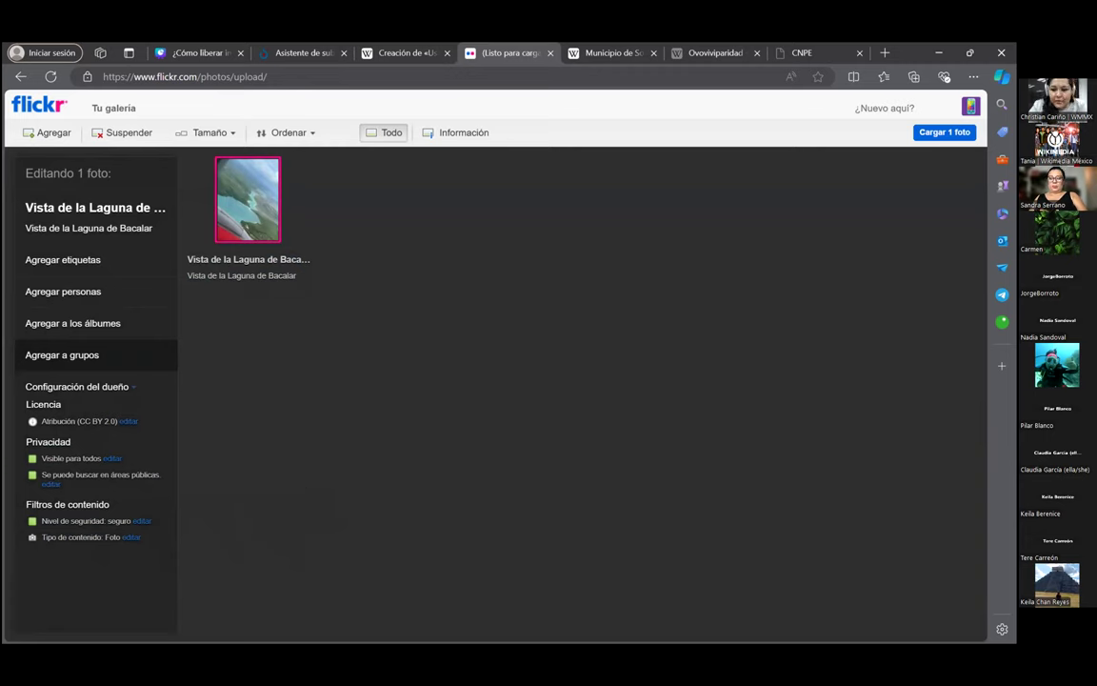
Upload the photo publicly under Atribución (CC BY 2.0) and continue to the photostream
left_click(945, 131)
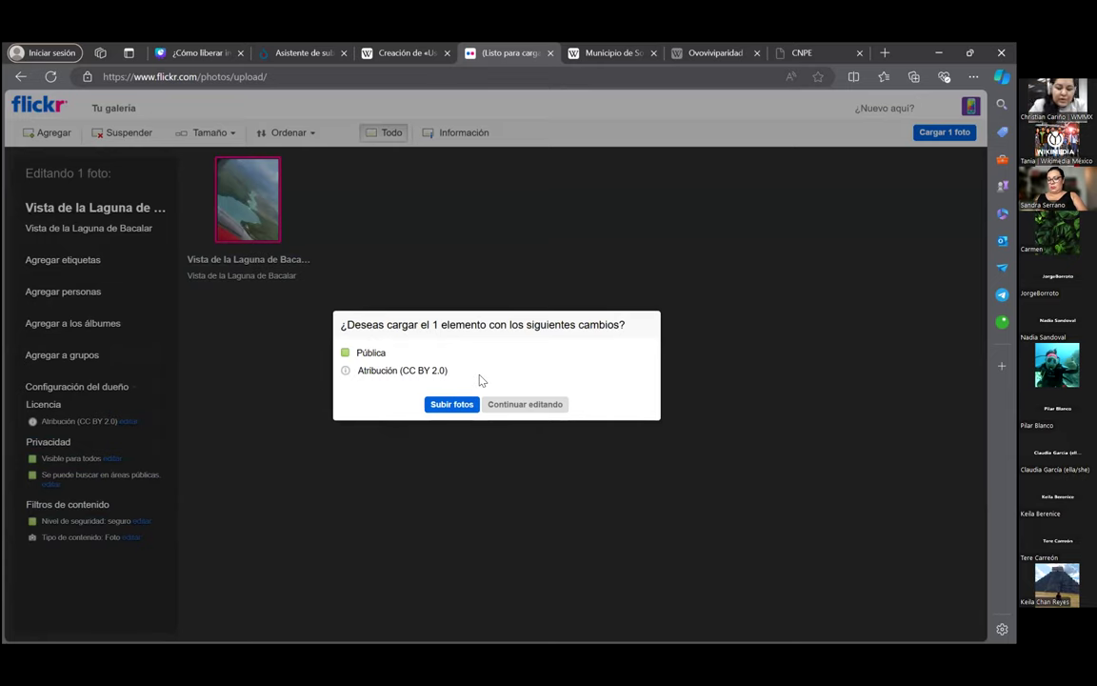
left_click(456, 404)
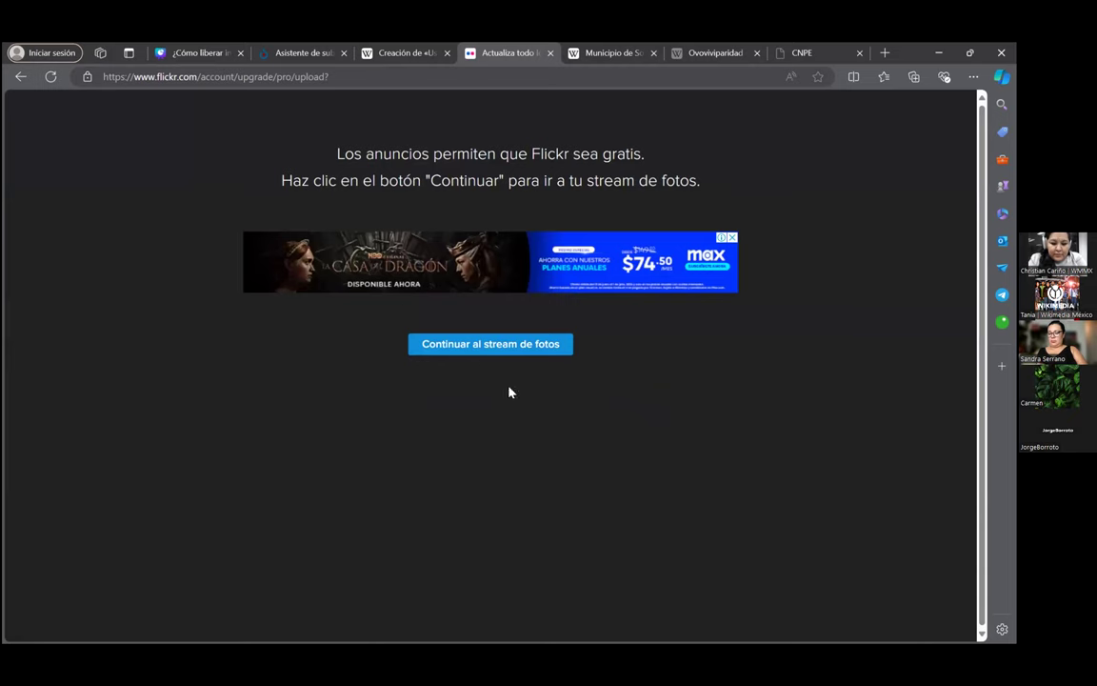
left_click(486, 344)
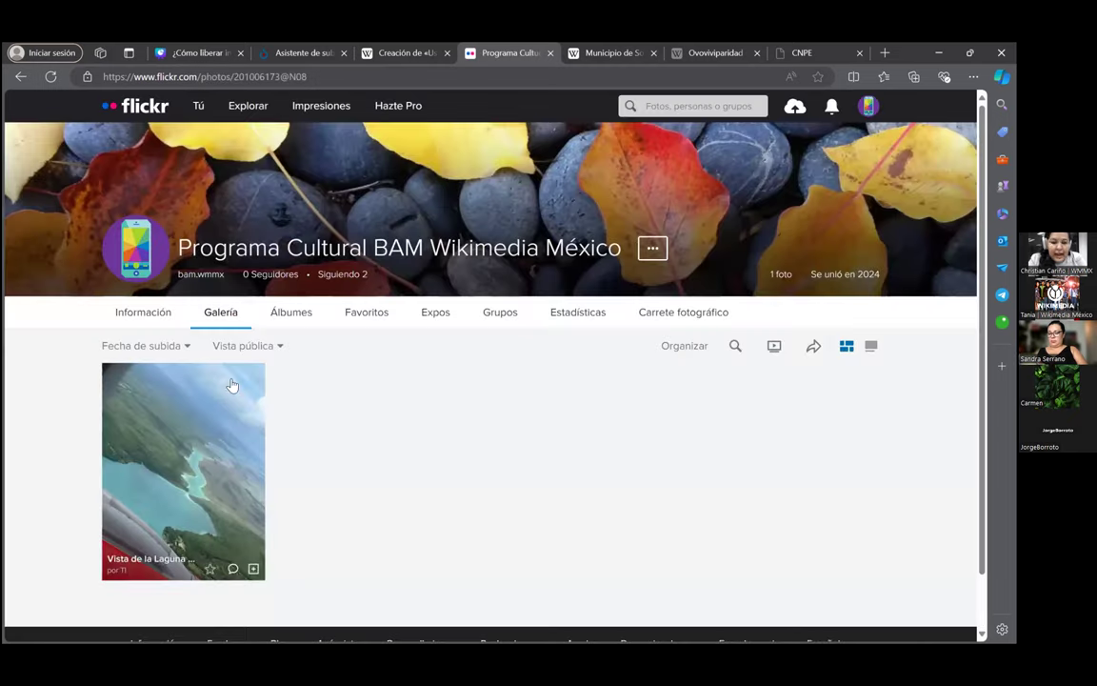
Open the uploaded Laguna de Bacalar photo's page from the gallery and copy its web address
scroll(490, 362, "down", 2)
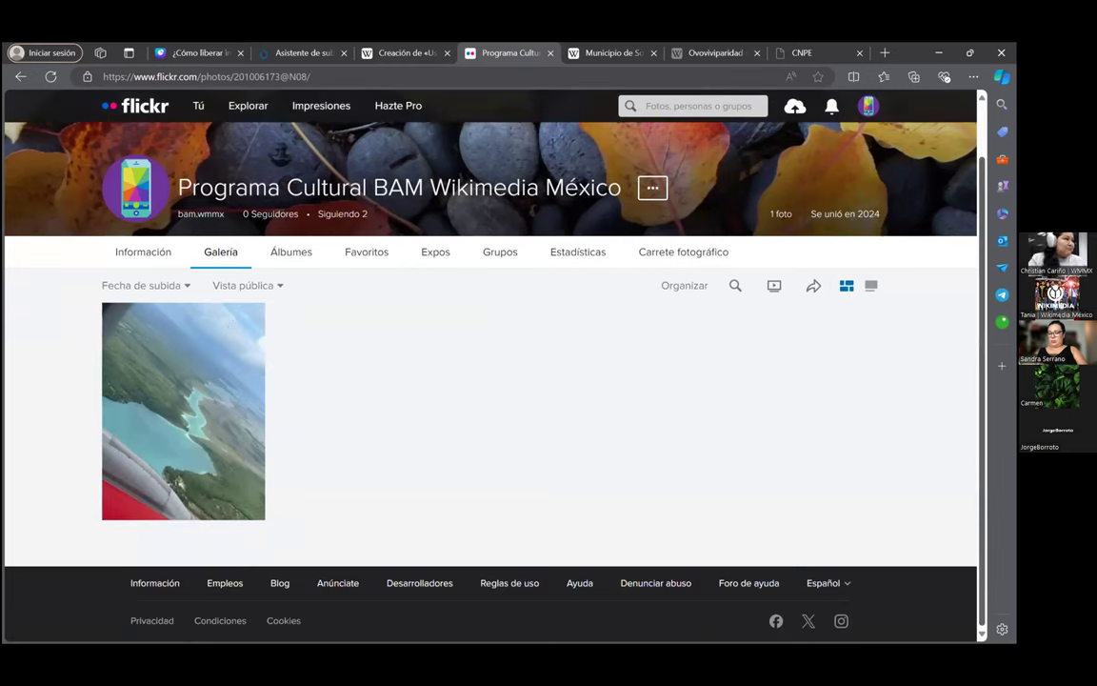
left_click(201, 391)
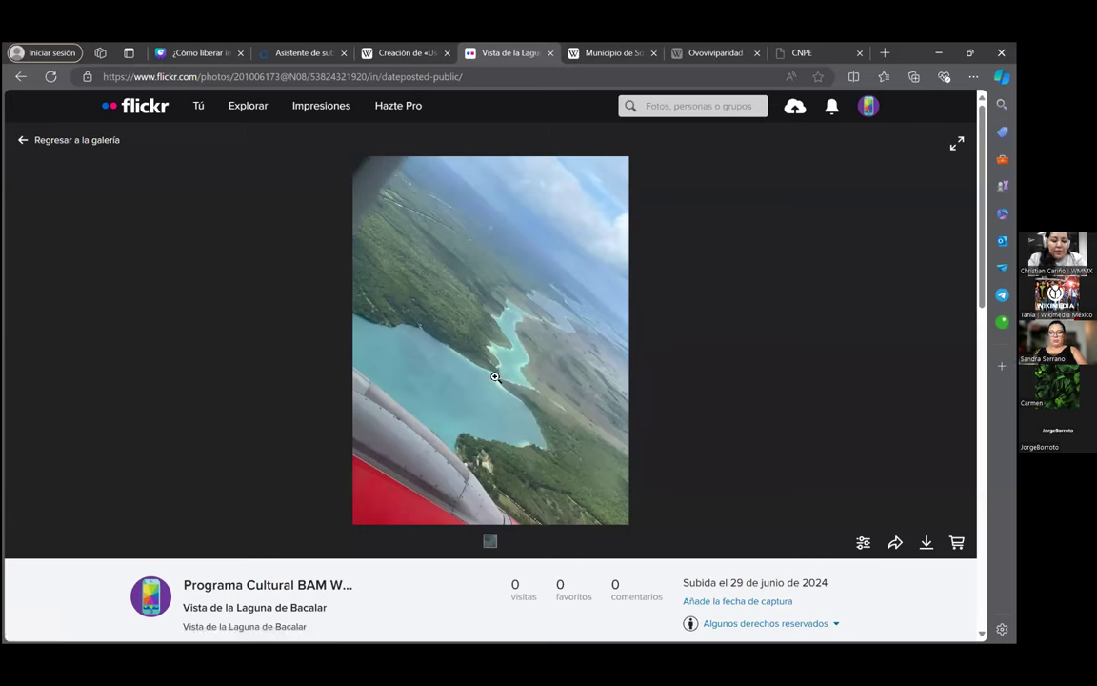
left_click(495, 75)
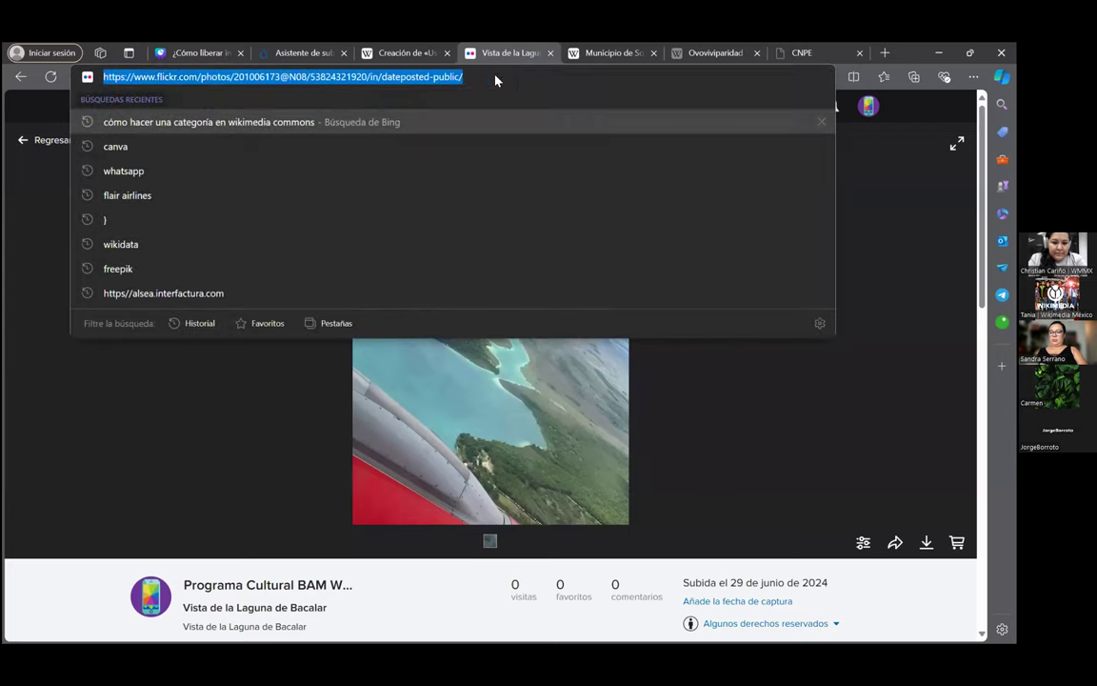
right_click(495, 76)
left_click(515, 204)
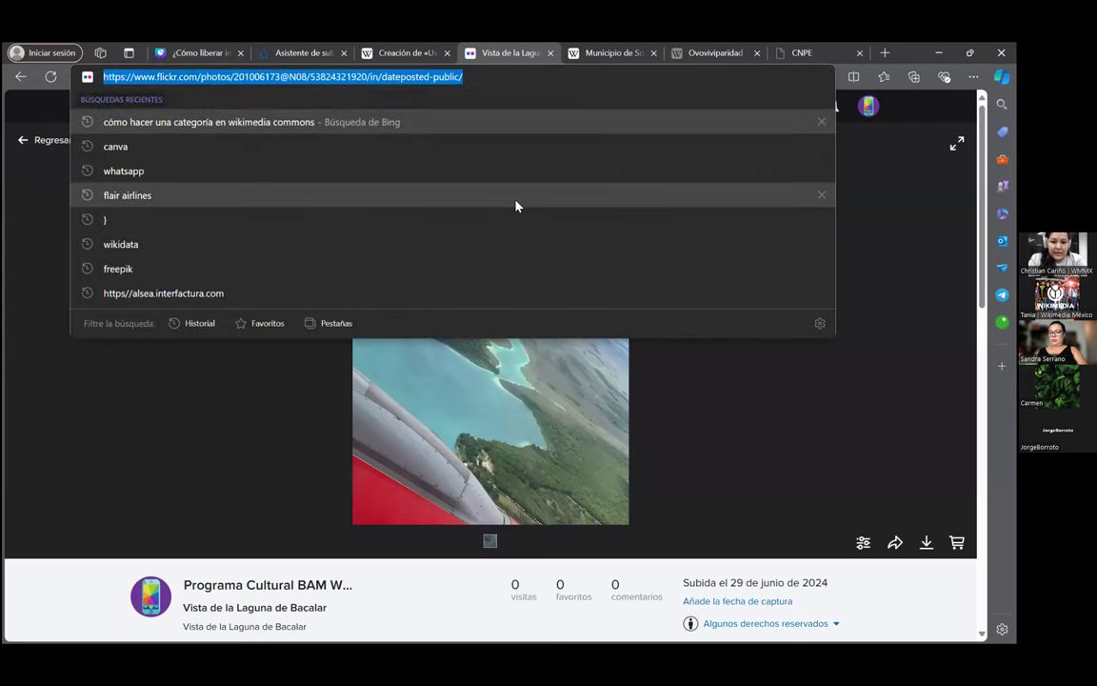
Switch to Wikimedia Commons and start a new Upload Wizard session that shares images from Flickr
left_click(400, 54)
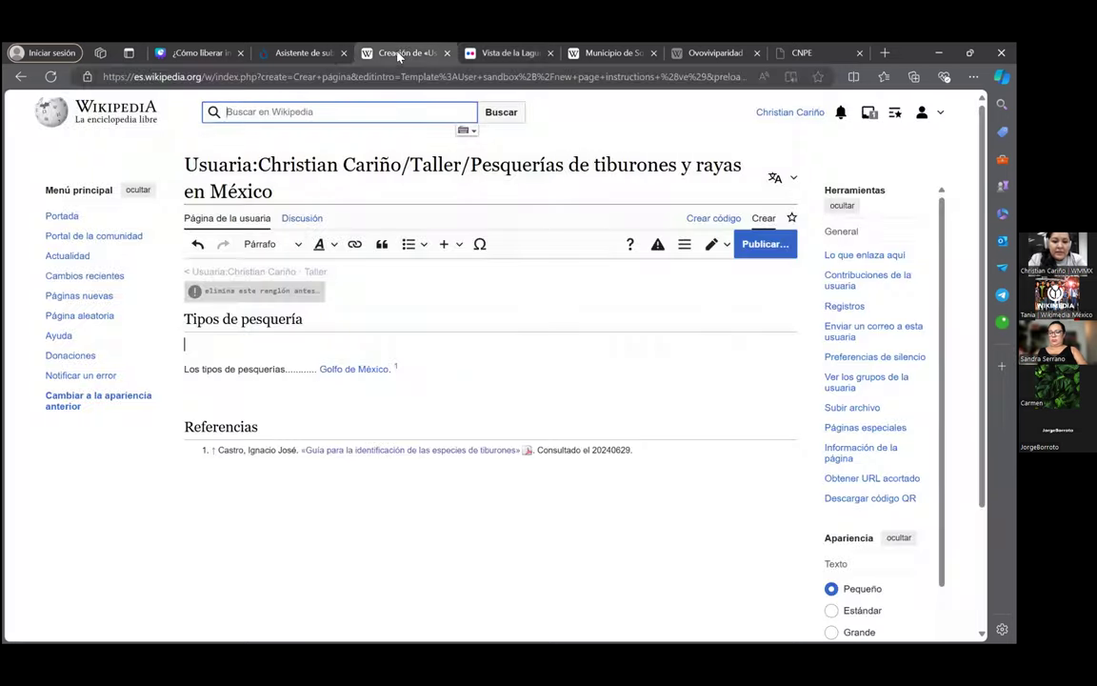
left_click(293, 56)
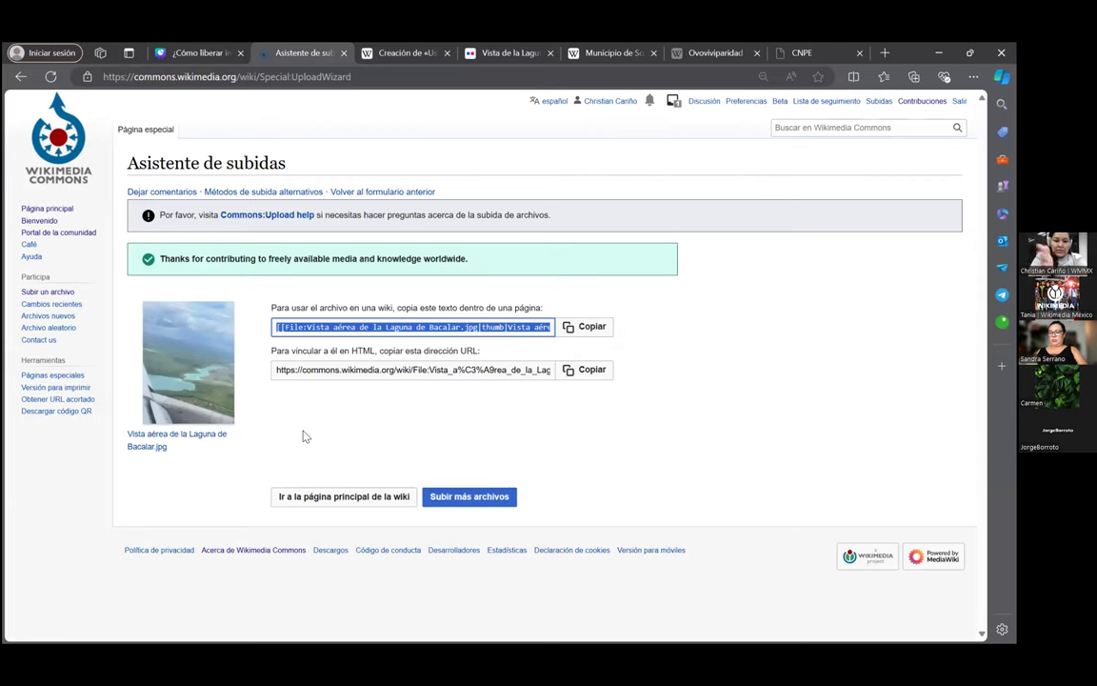
left_click(466, 499)
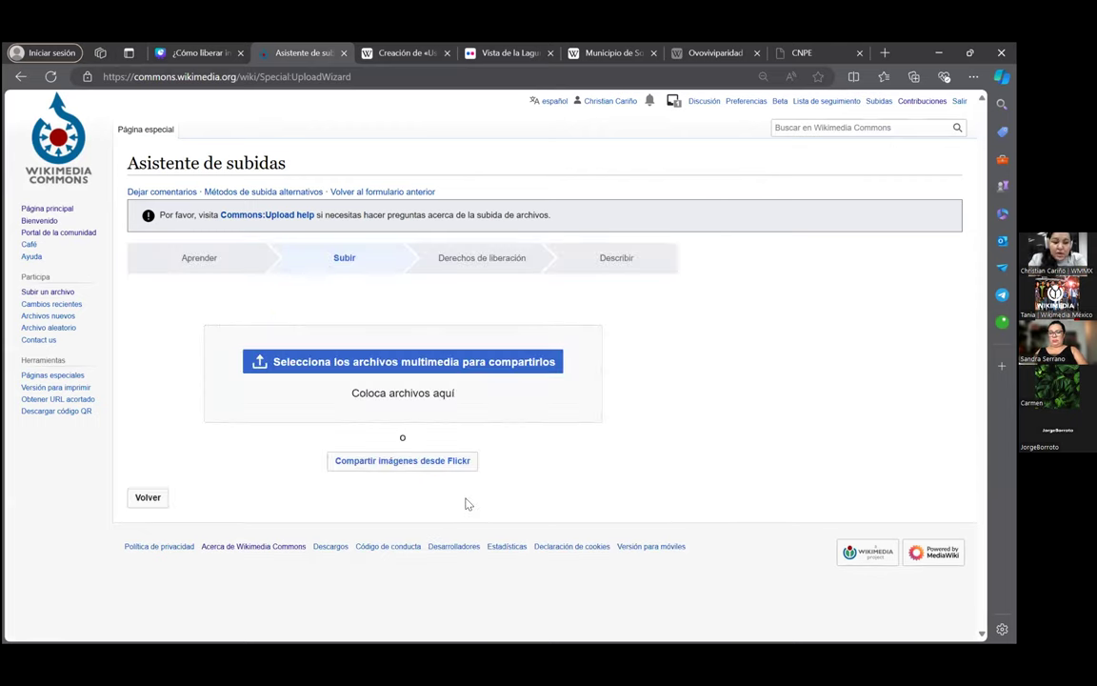
left_click(44, 157)
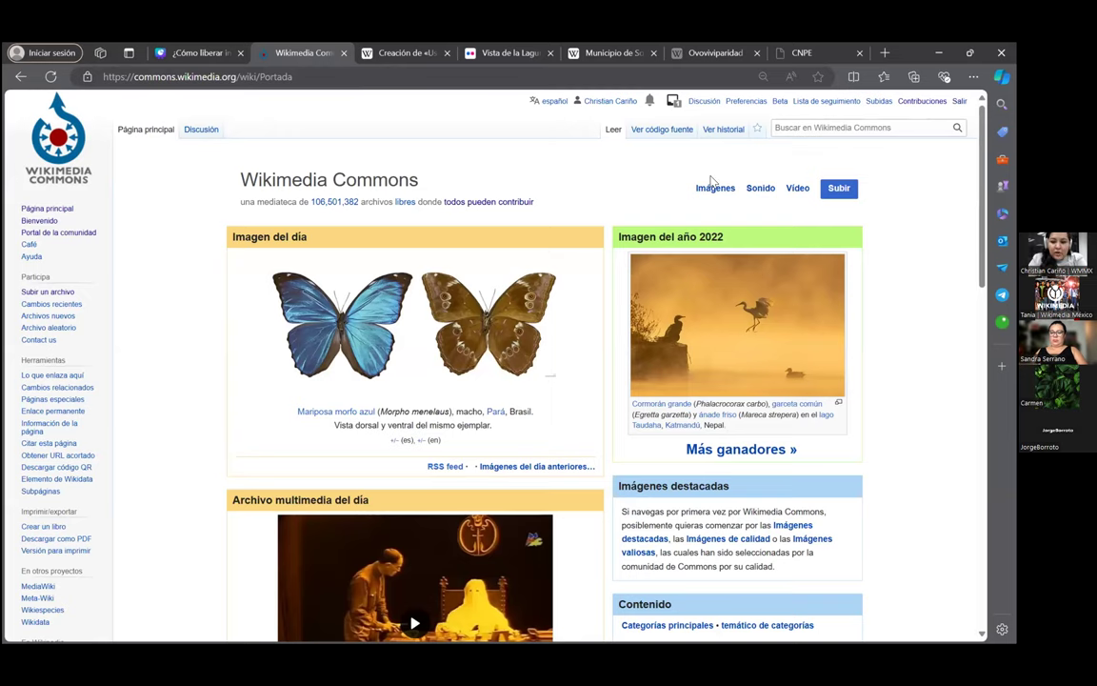
left_click(838, 187)
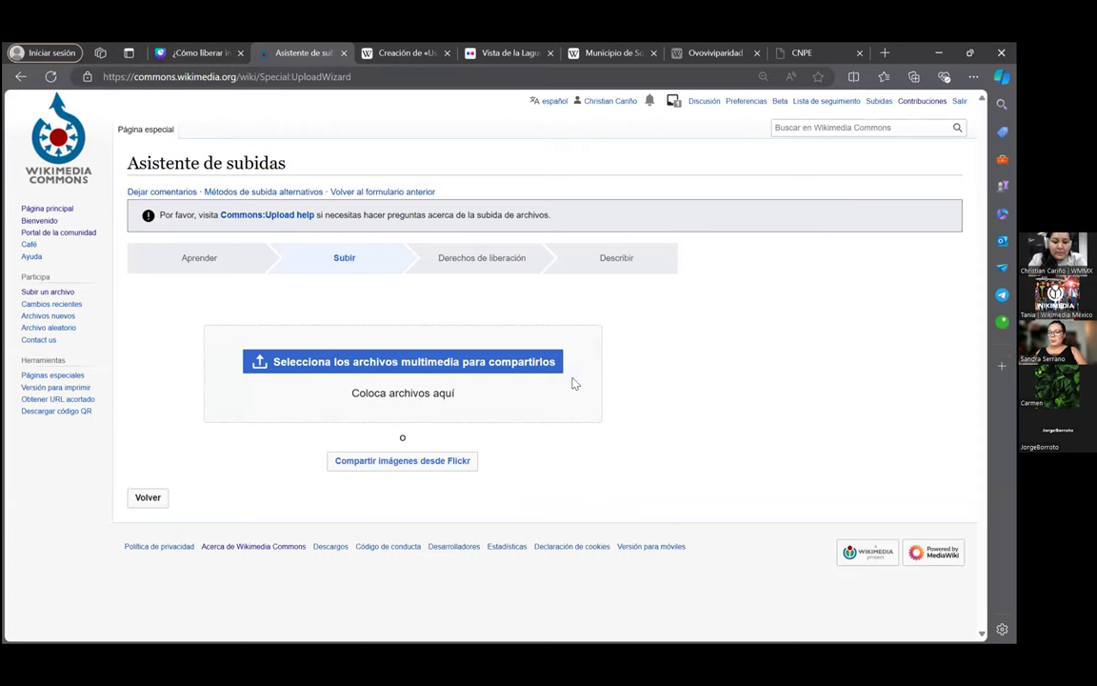
left_click(395, 460)
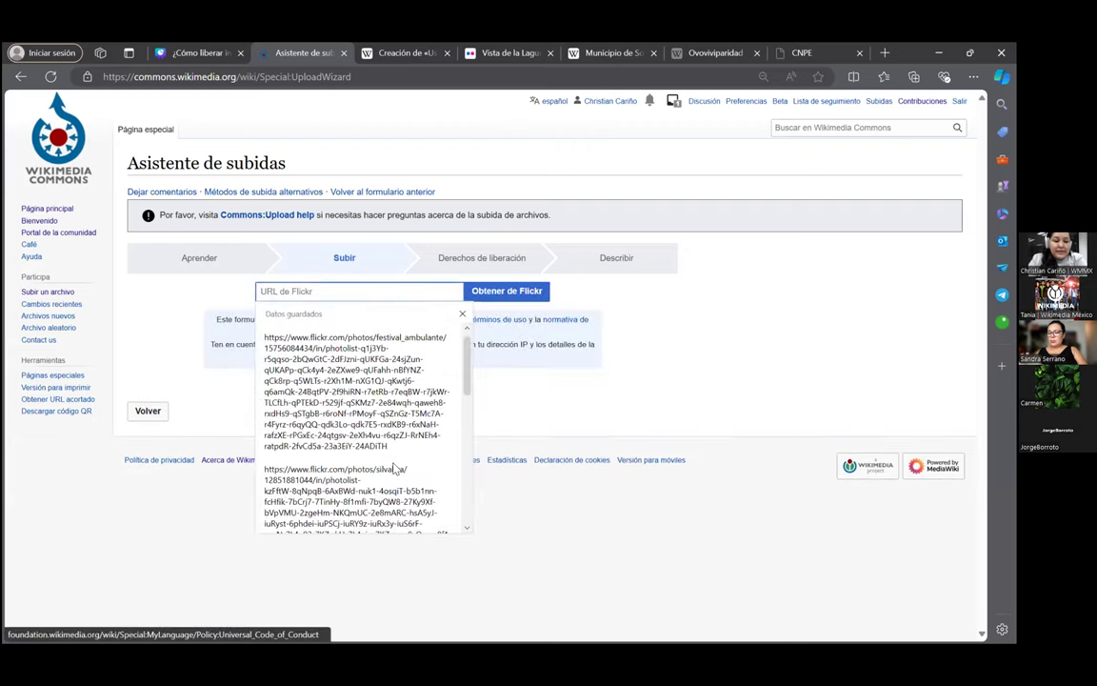
Import the photo from the copied Flickr URL and continue to the description stage
right_click(375, 296)
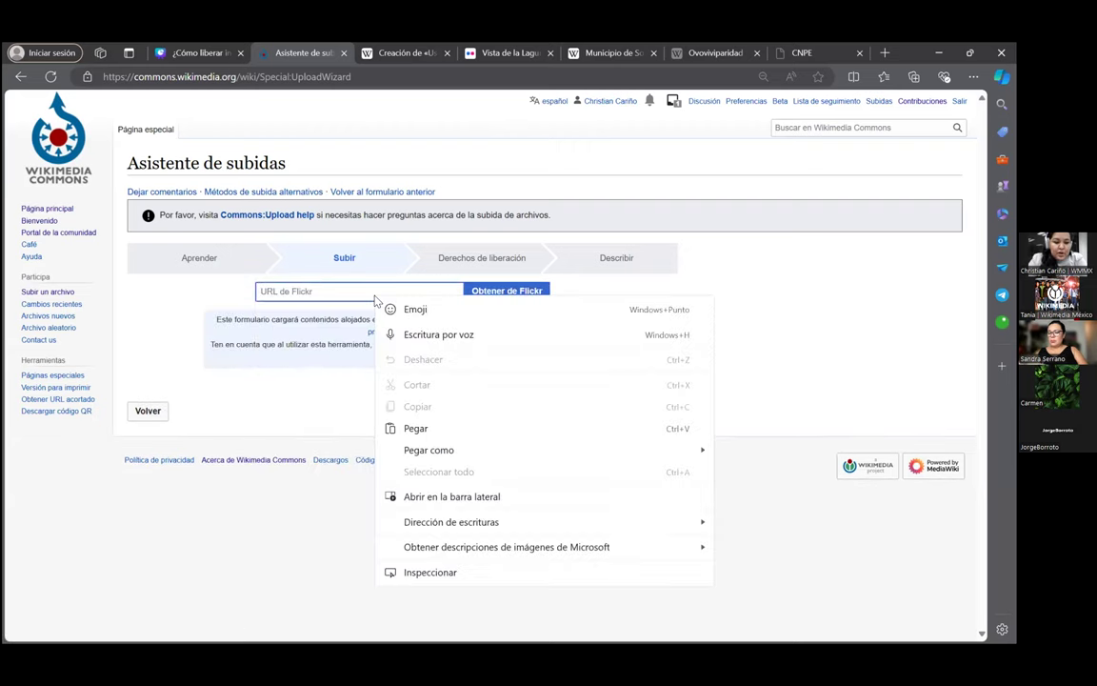
left_click(416, 428)
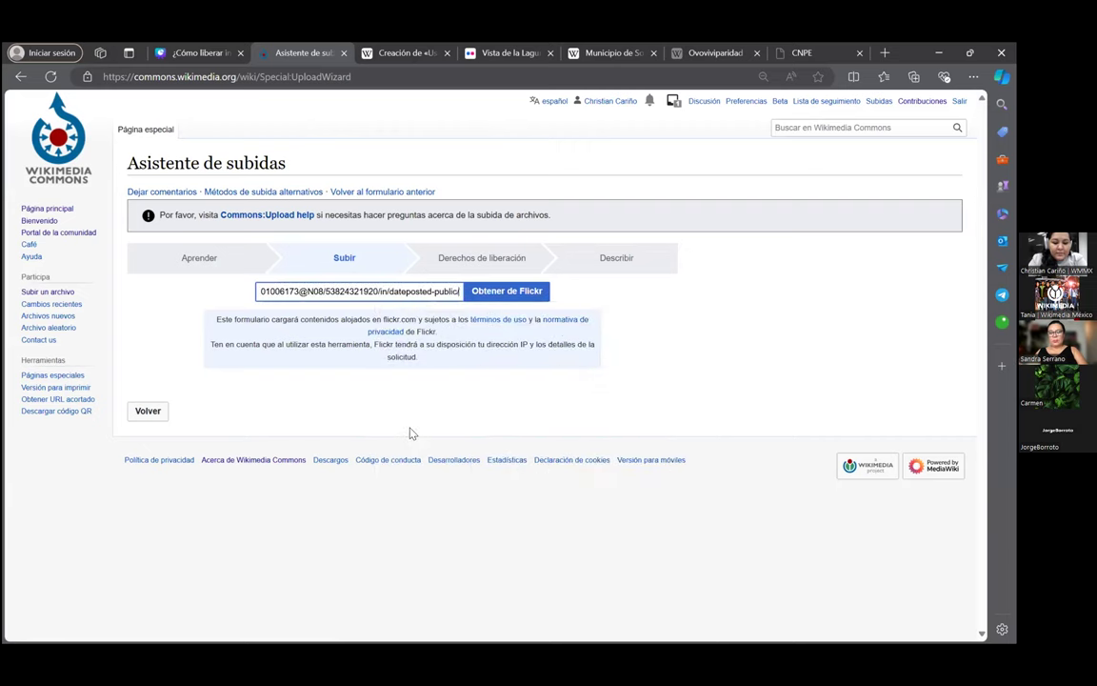
left_click(502, 292)
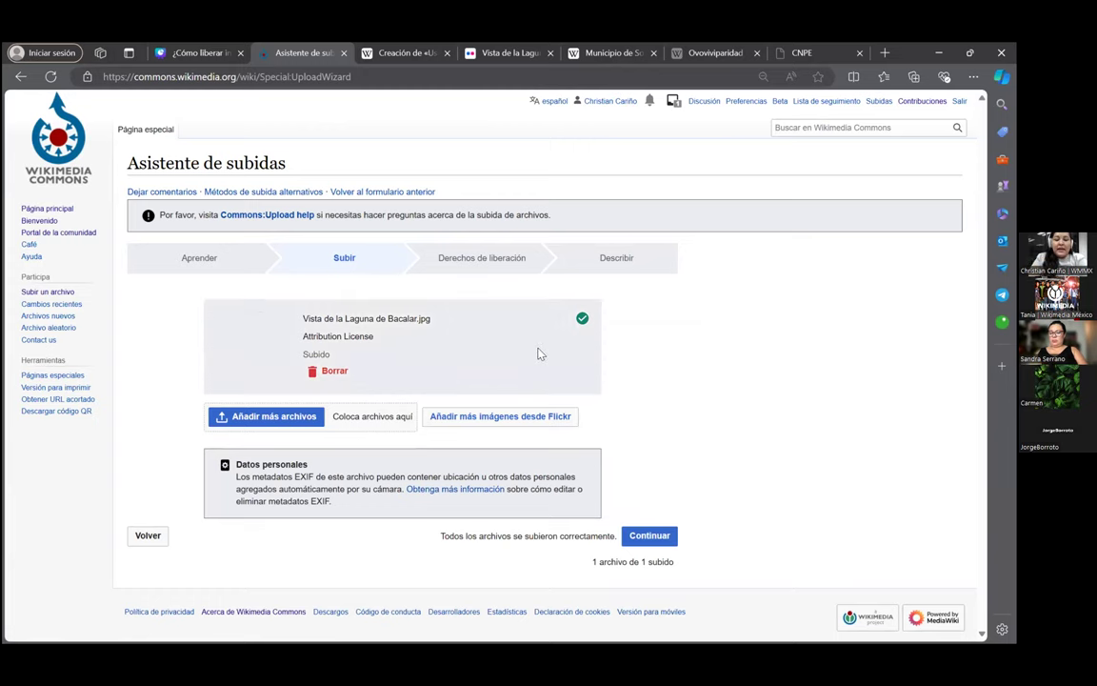
left_click(649, 540)
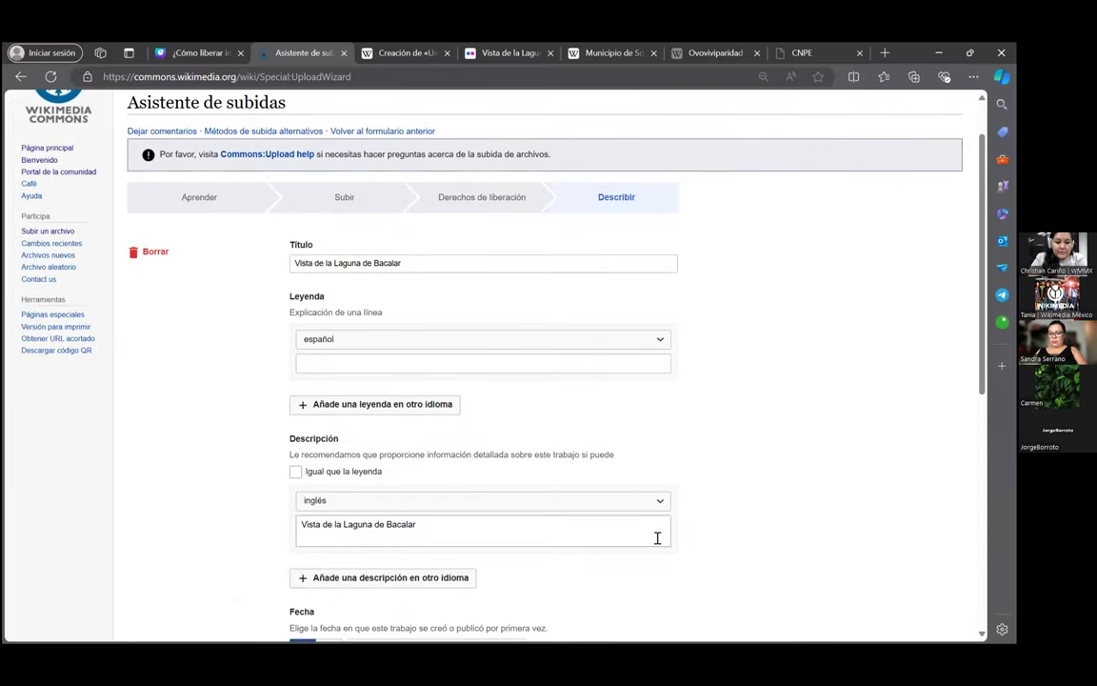
Copy the title "Vista de la Laguna de Bacalar" into the Spanish caption
left_click_drag(408, 263, 295, 263)
right_click(294, 264)
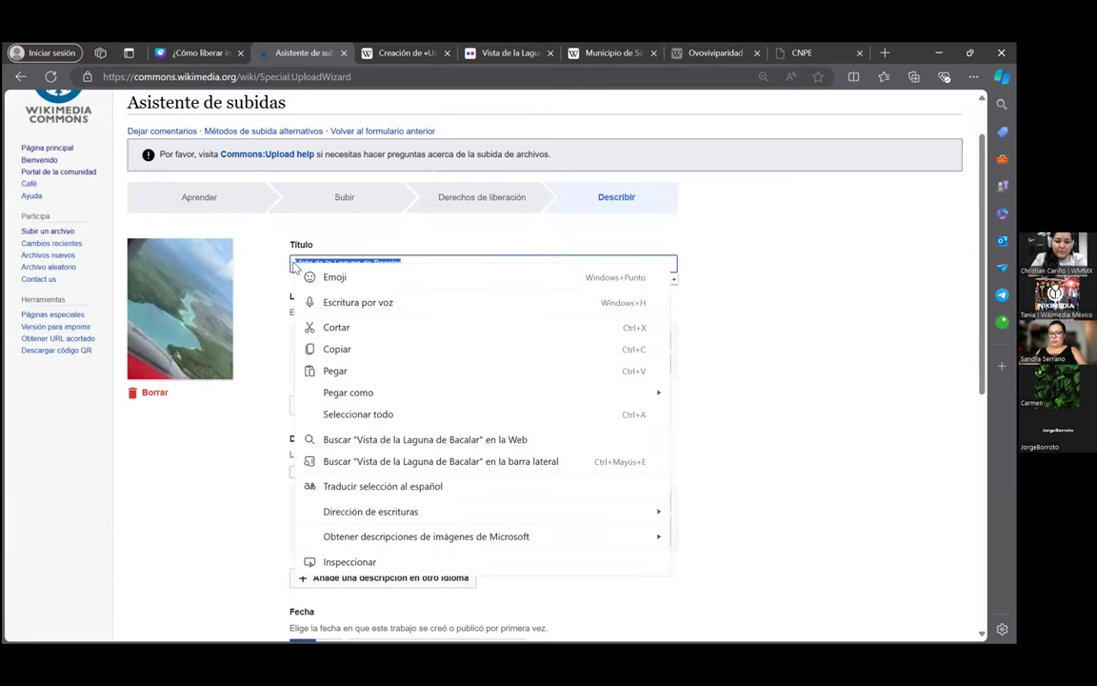
left_click(334, 351)
left_click(773, 408)
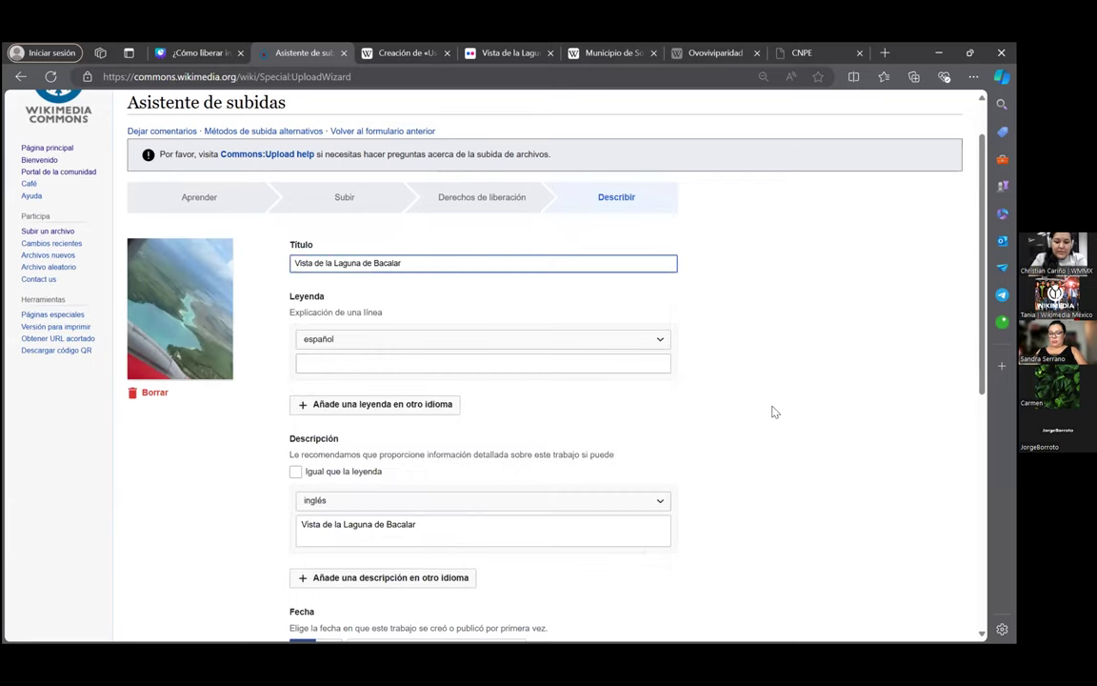
right_click(405, 360)
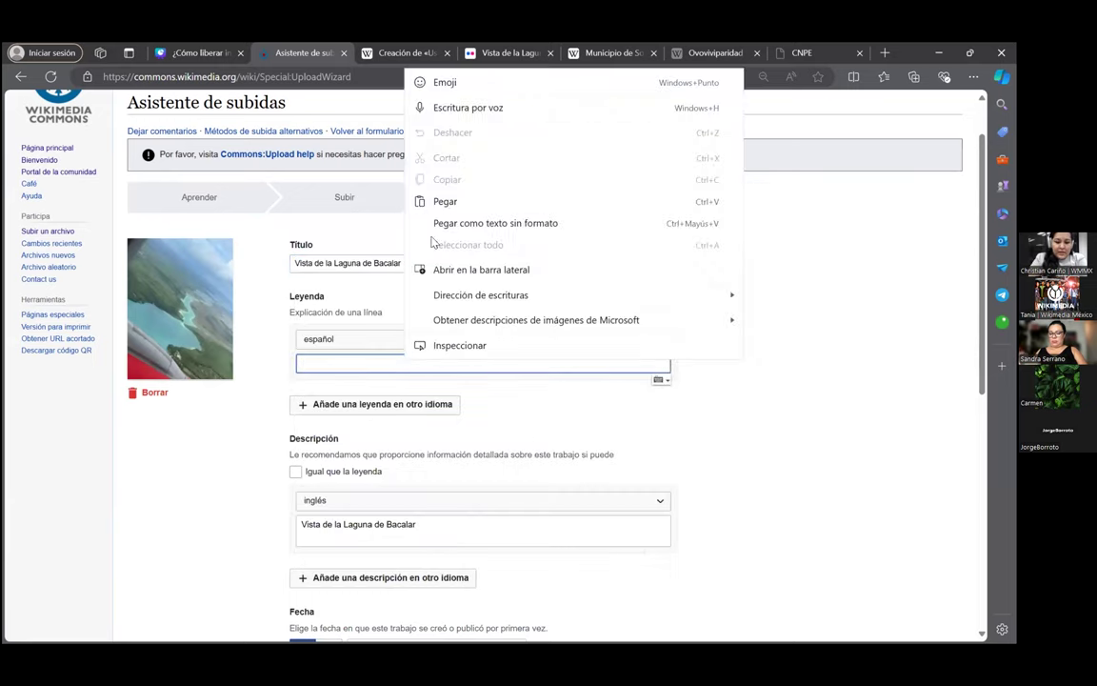
left_click(433, 201)
left_click(764, 419)
Add the category "Laguna de Bacalar" to the imported photo
scroll(767, 419, "down", 3)
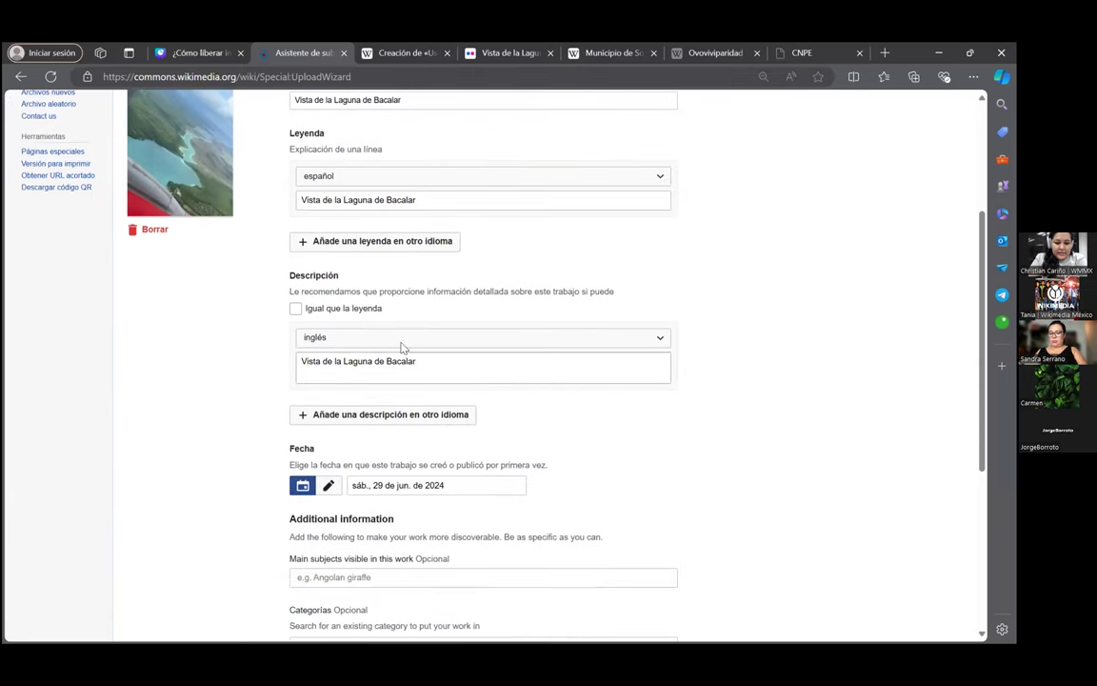
scroll(827, 452, "down", 3)
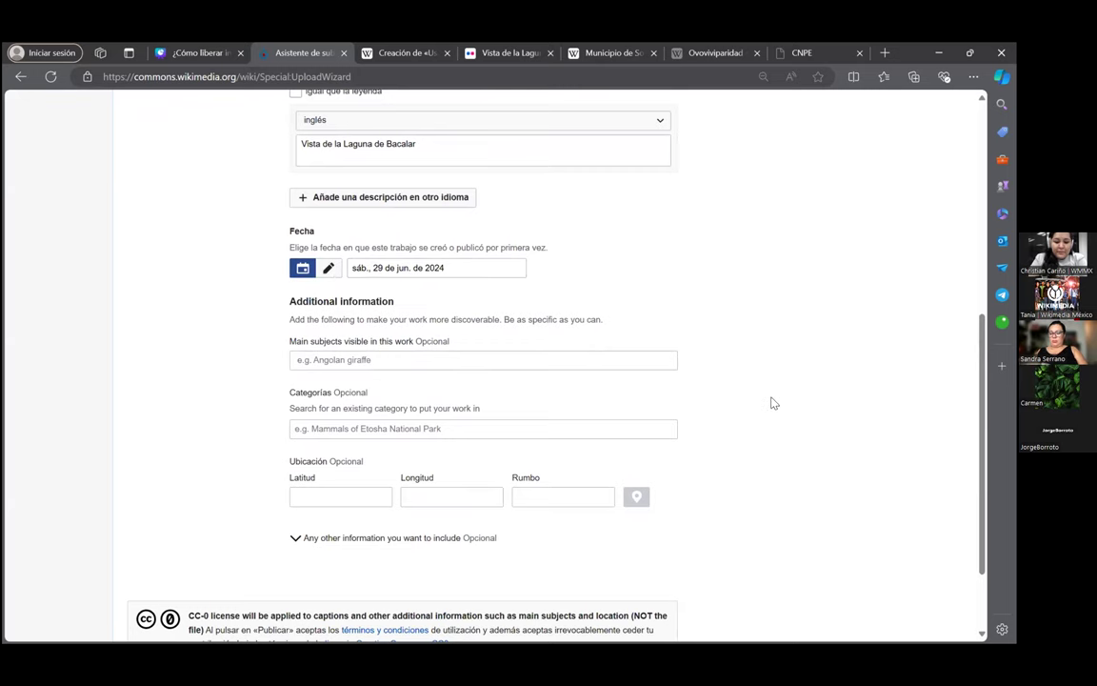
scroll(773, 404, "down", 2)
left_click(517, 353)
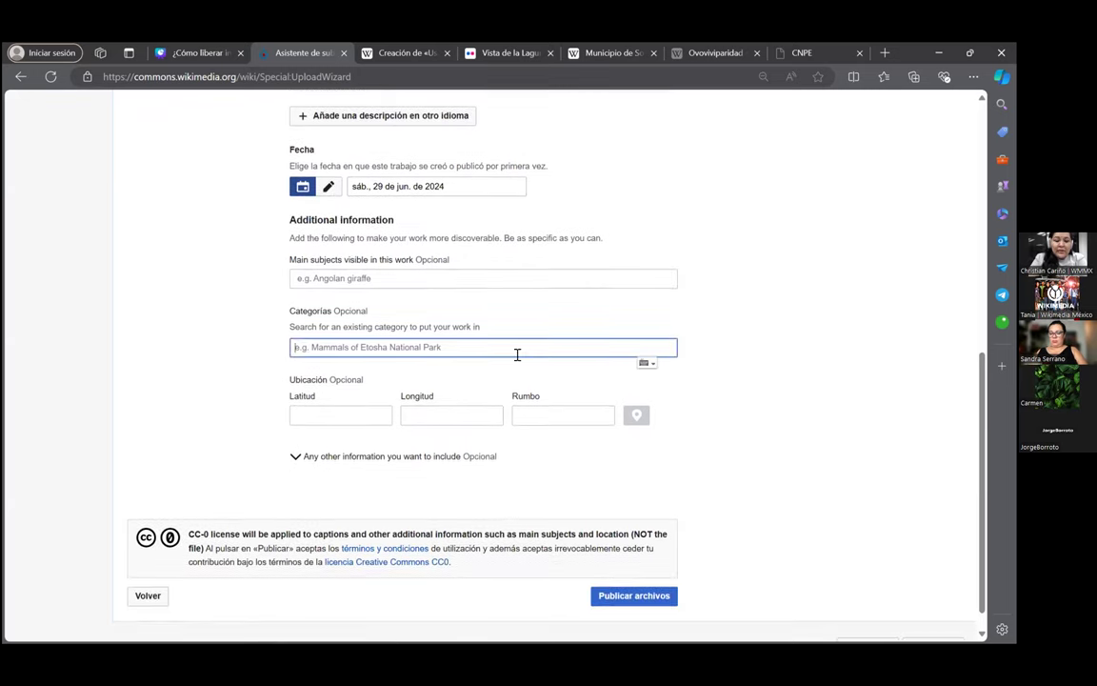
type("Laguna de Bacalar")
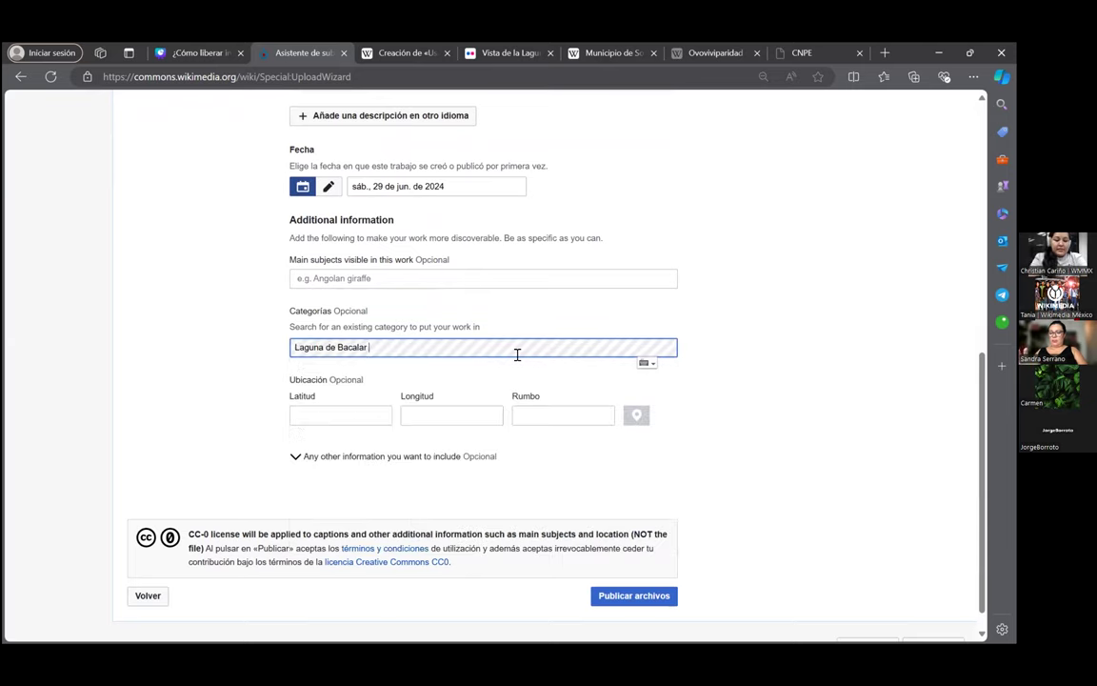
left_click(457, 370)
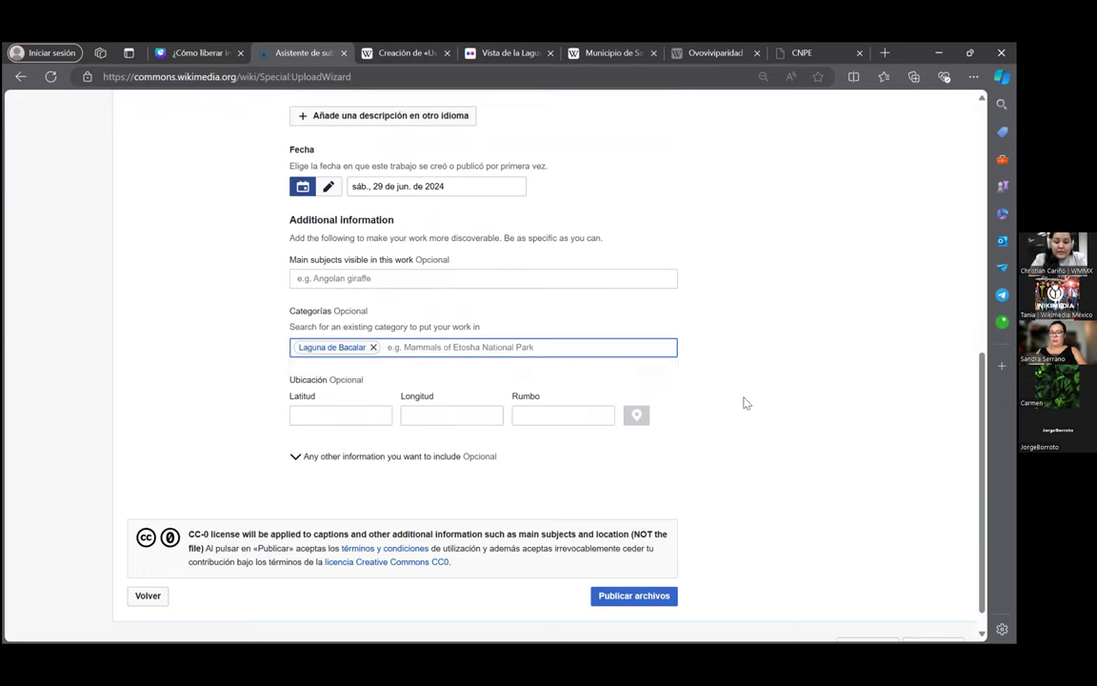
left_click(792, 455)
scroll(792, 455, "down", 1)
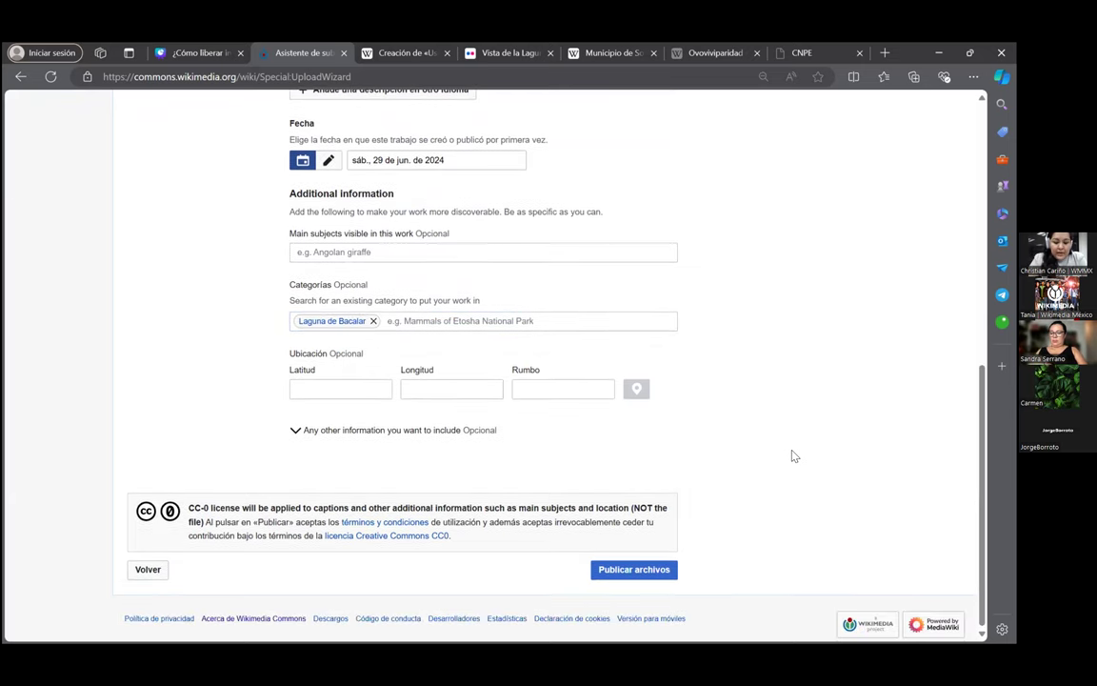
Publish the imported Laguna de Bacalar photo and open its new file page on Commons
left_click(617, 570)
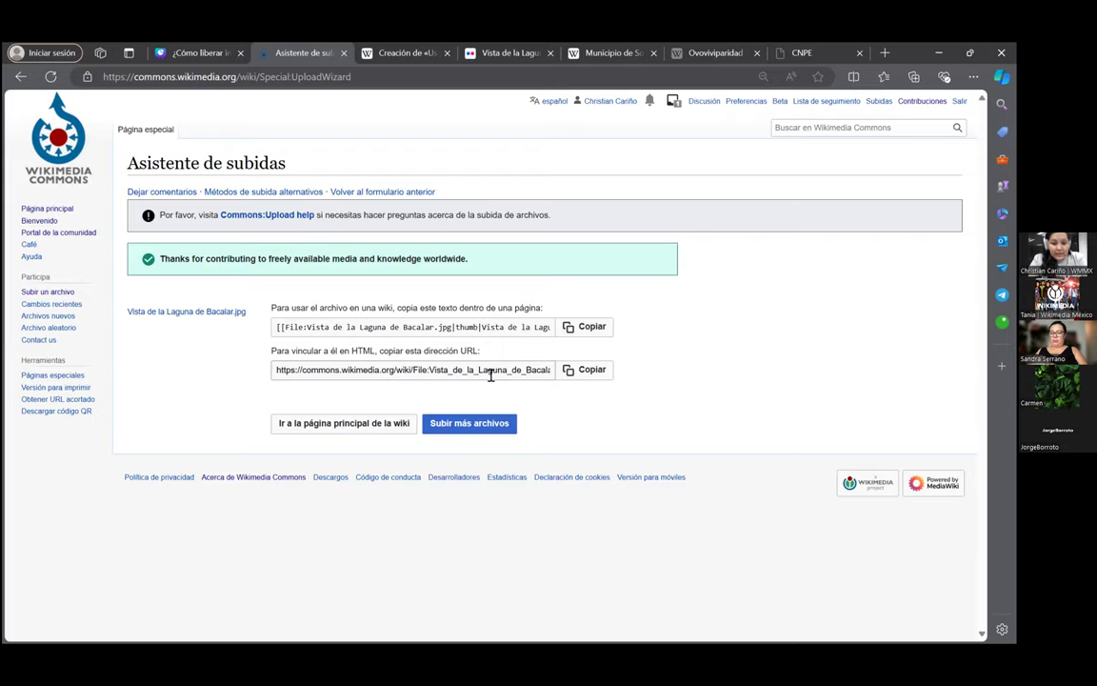
left_click(214, 316)
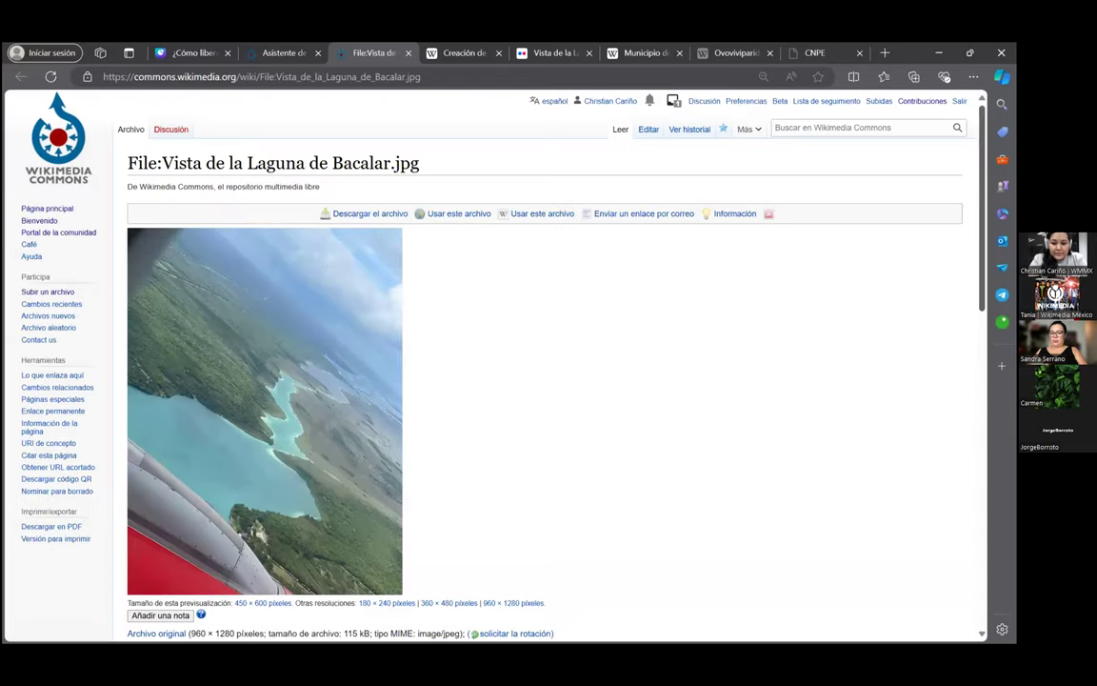
scroll(543, 381, "down", 2)
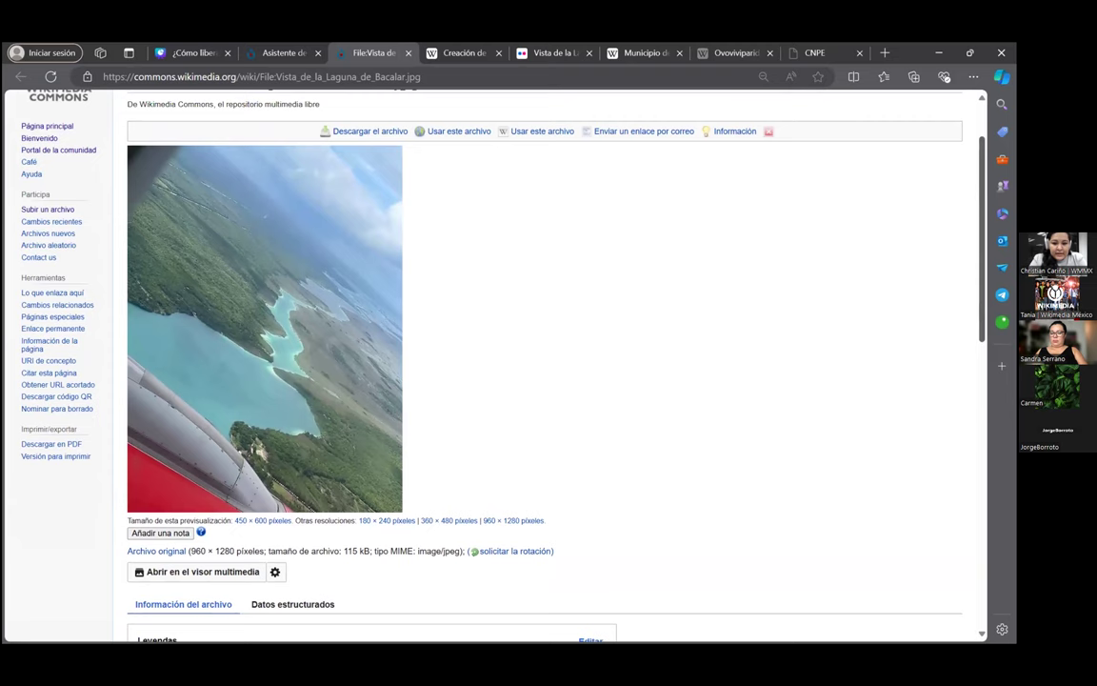
Download the photo at maximum resolution, open the downloaded file, and close the download dialog
left_click(358, 133)
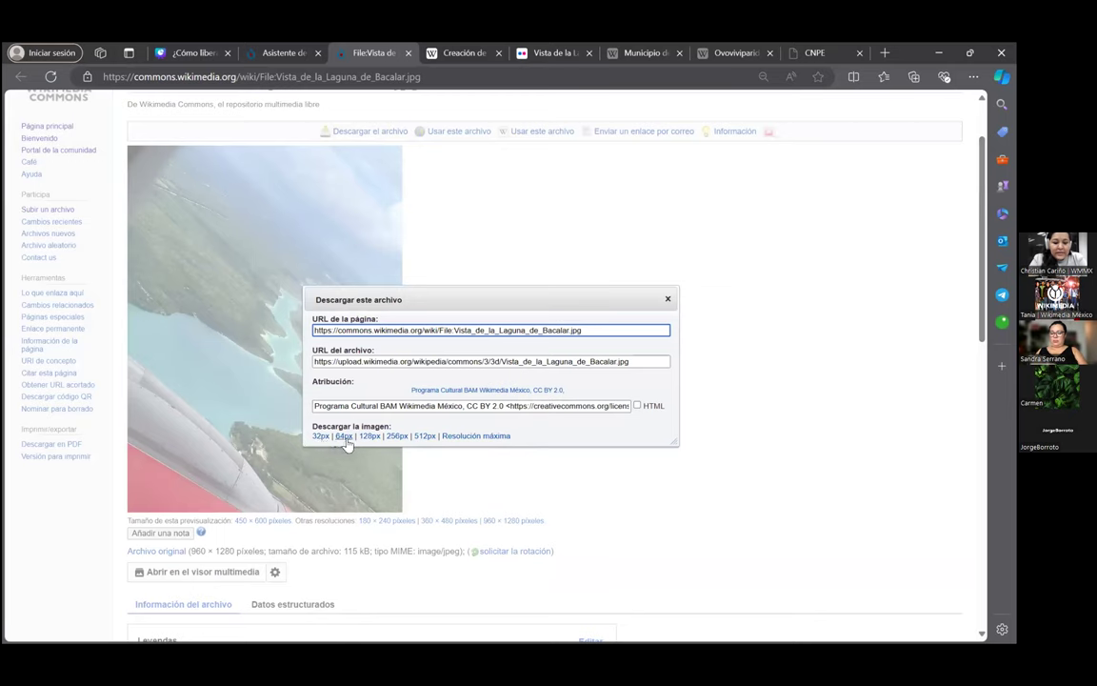
left_click(470, 437)
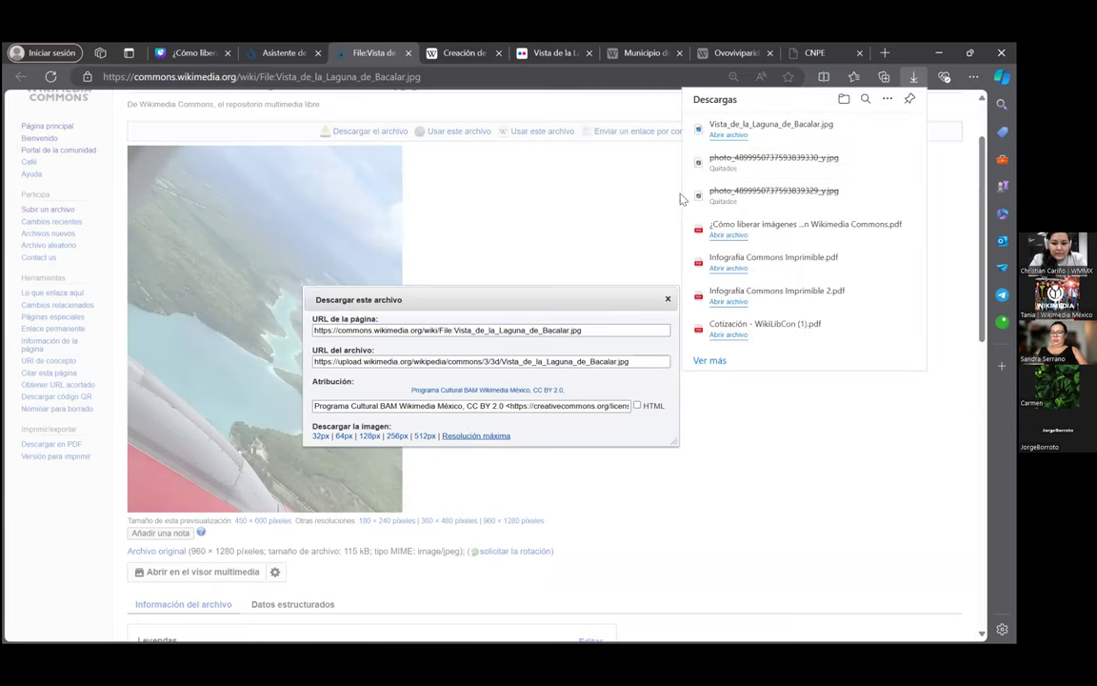
left_click(726, 136)
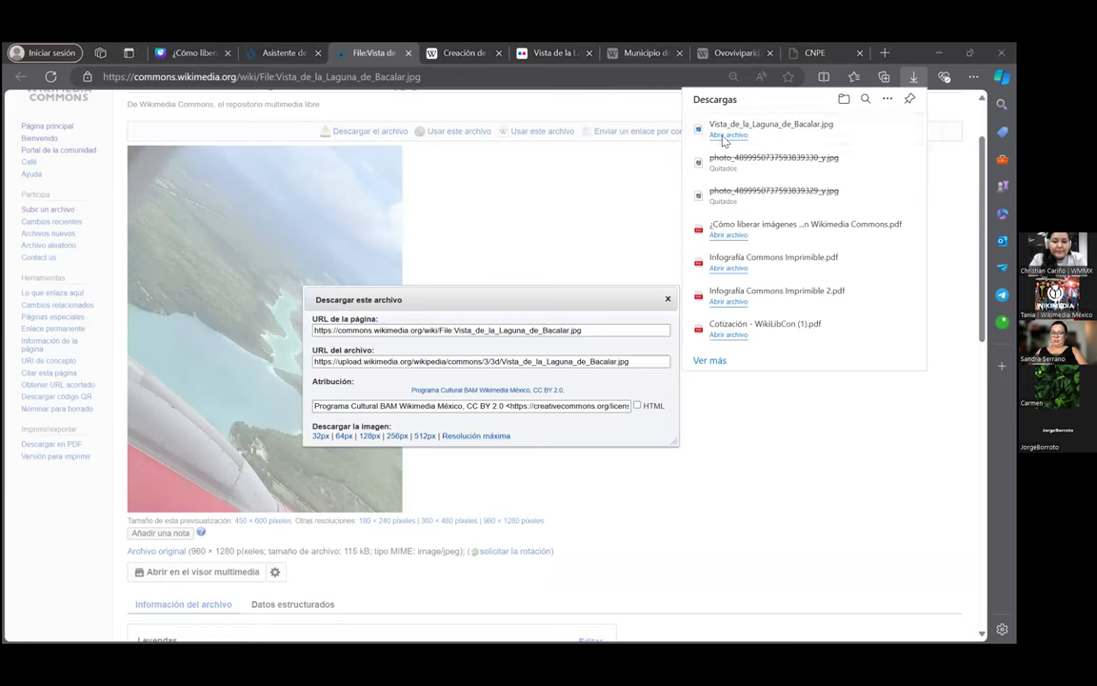
left_click(115, 595)
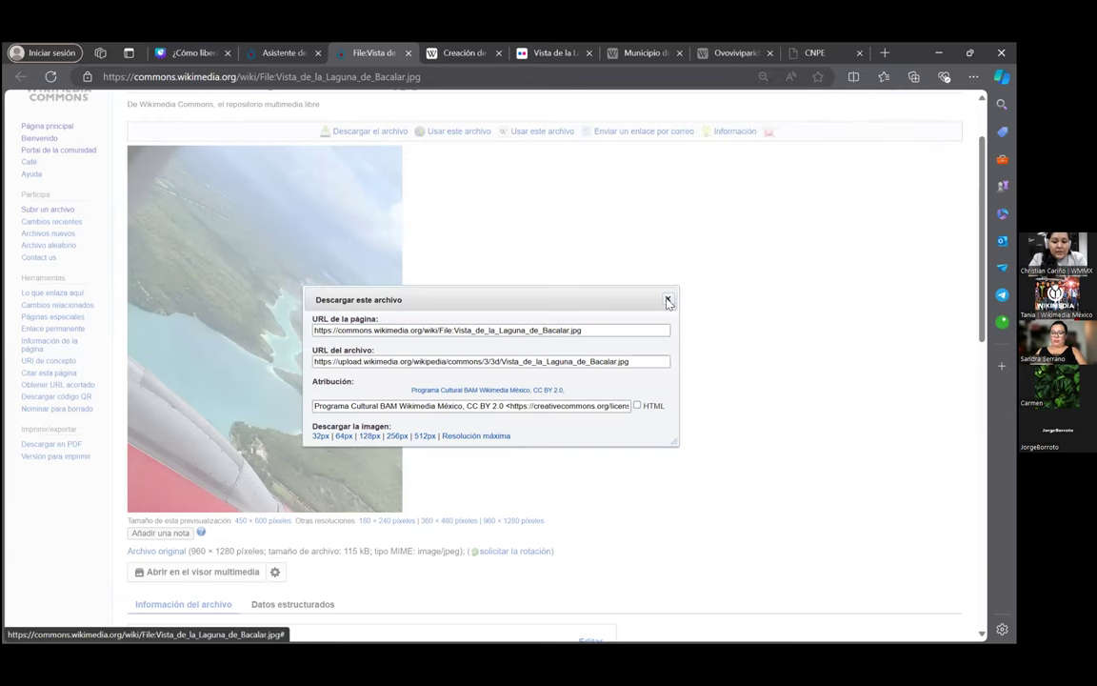
left_click(600, 276)
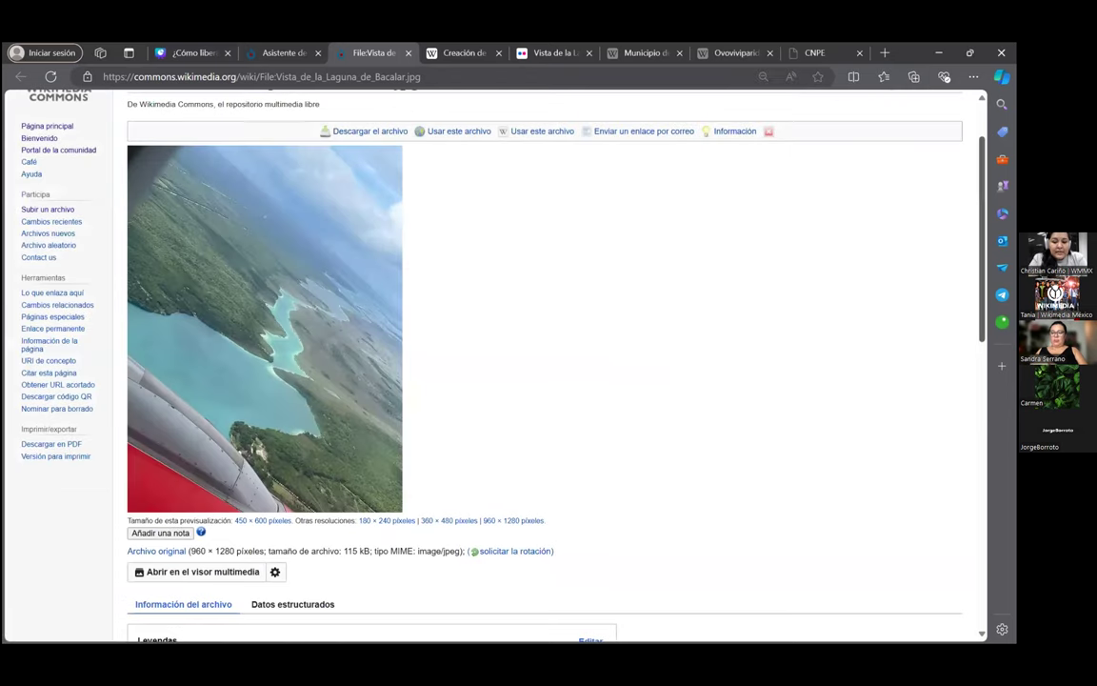
Review the photo's caption, summary and licence on its file page, and switch to the Spanish Wikipedia article "Ovoviviparidad"
scroll(543, 362, "down", 5)
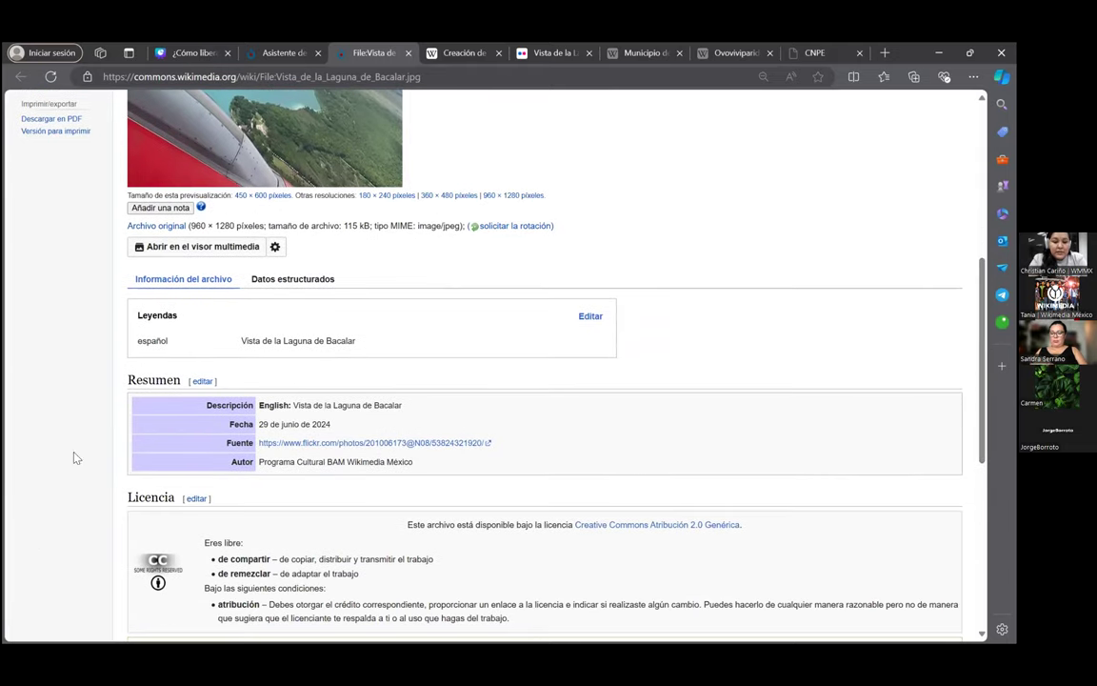
scroll(512, 301, "up", 5)
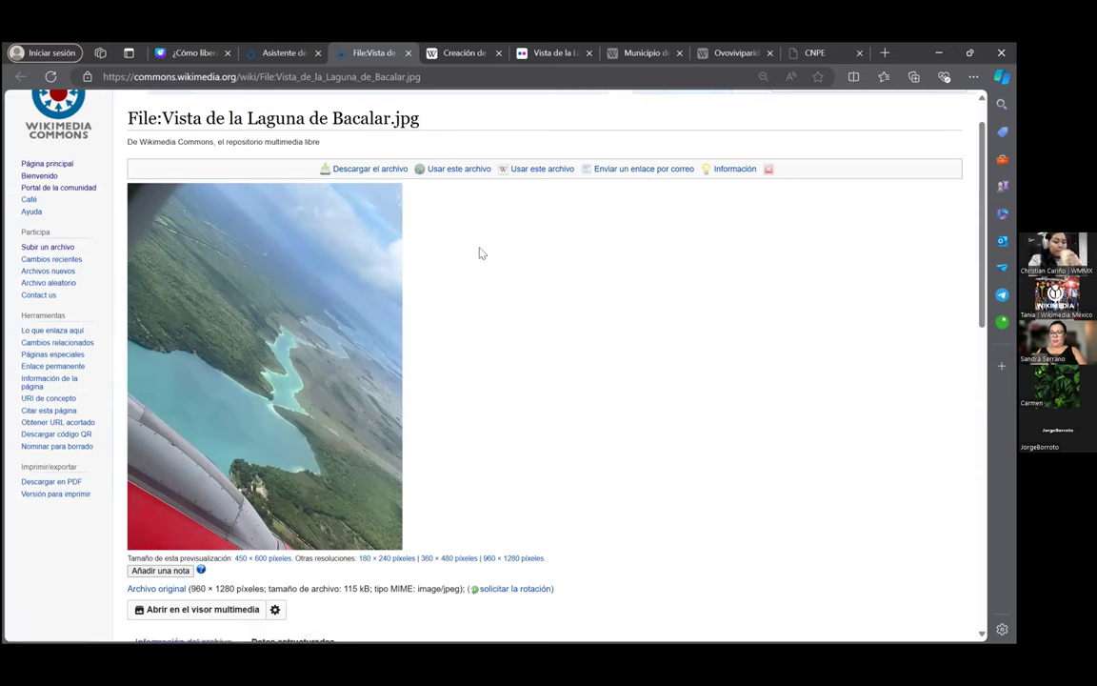
left_click(550, 56)
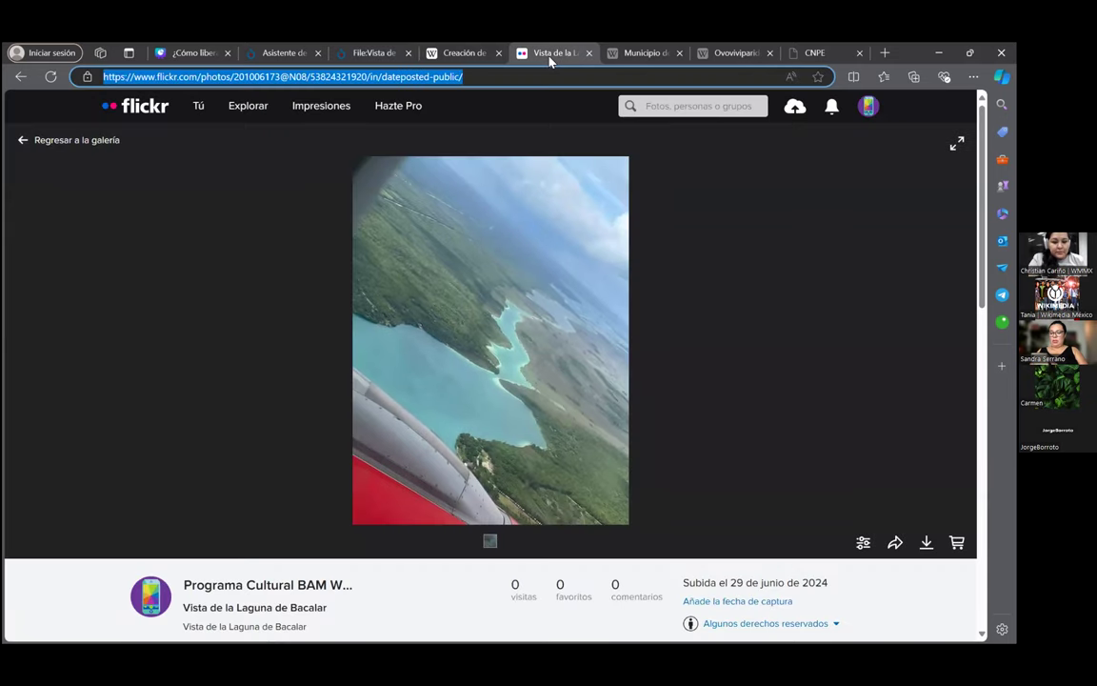
left_click(634, 54)
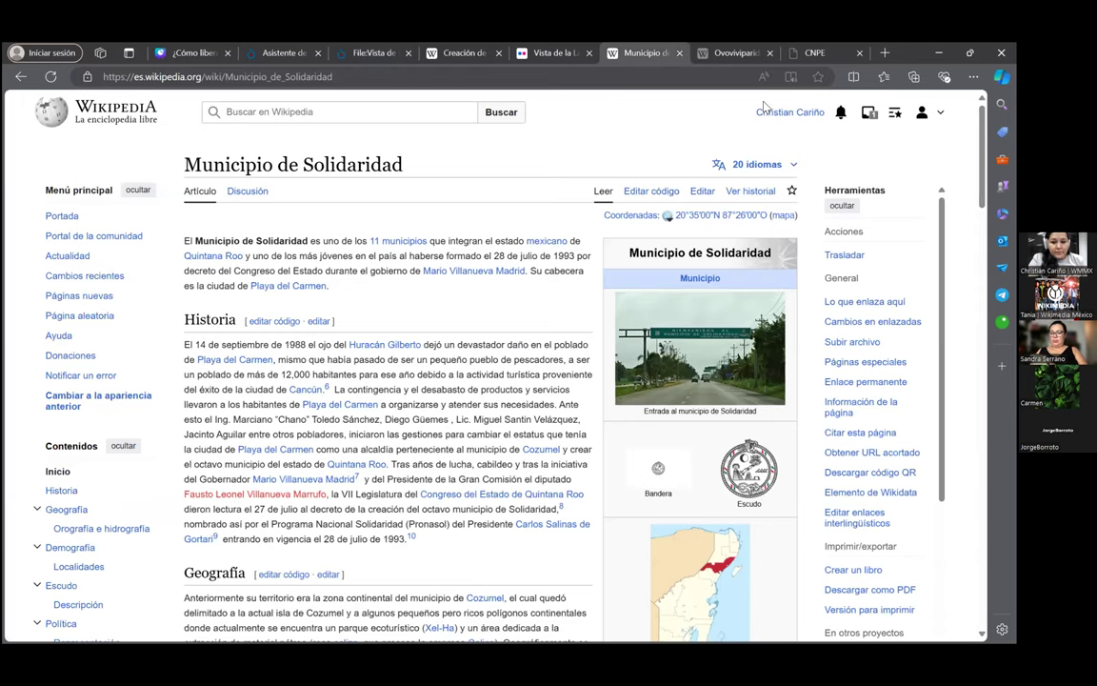
left_click(732, 58)
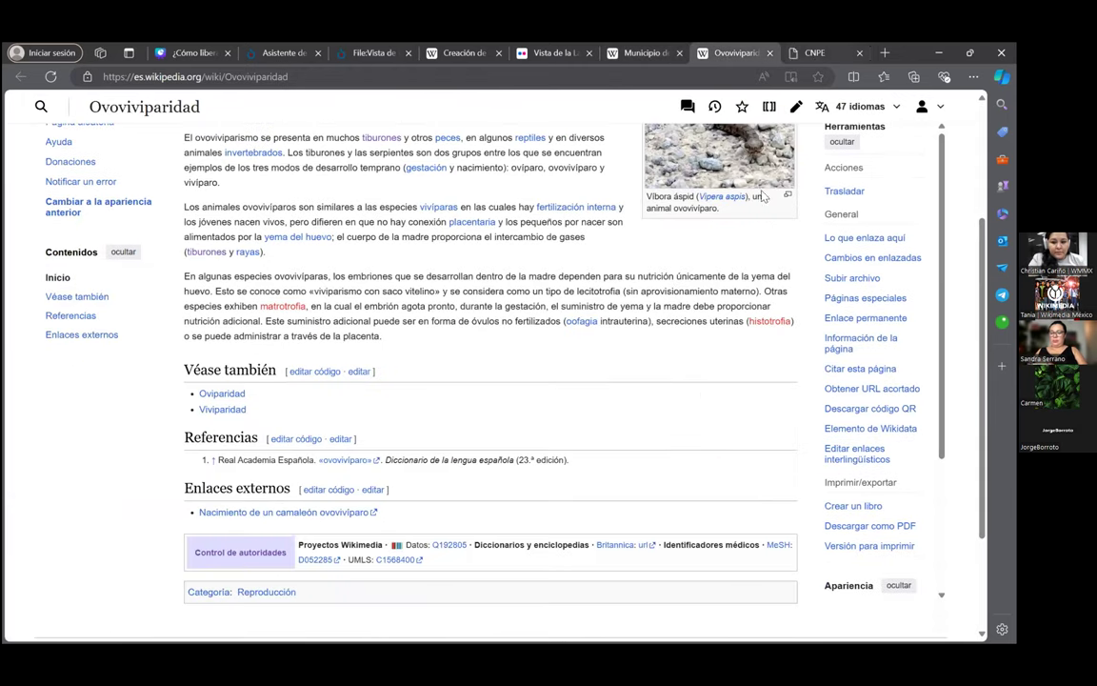